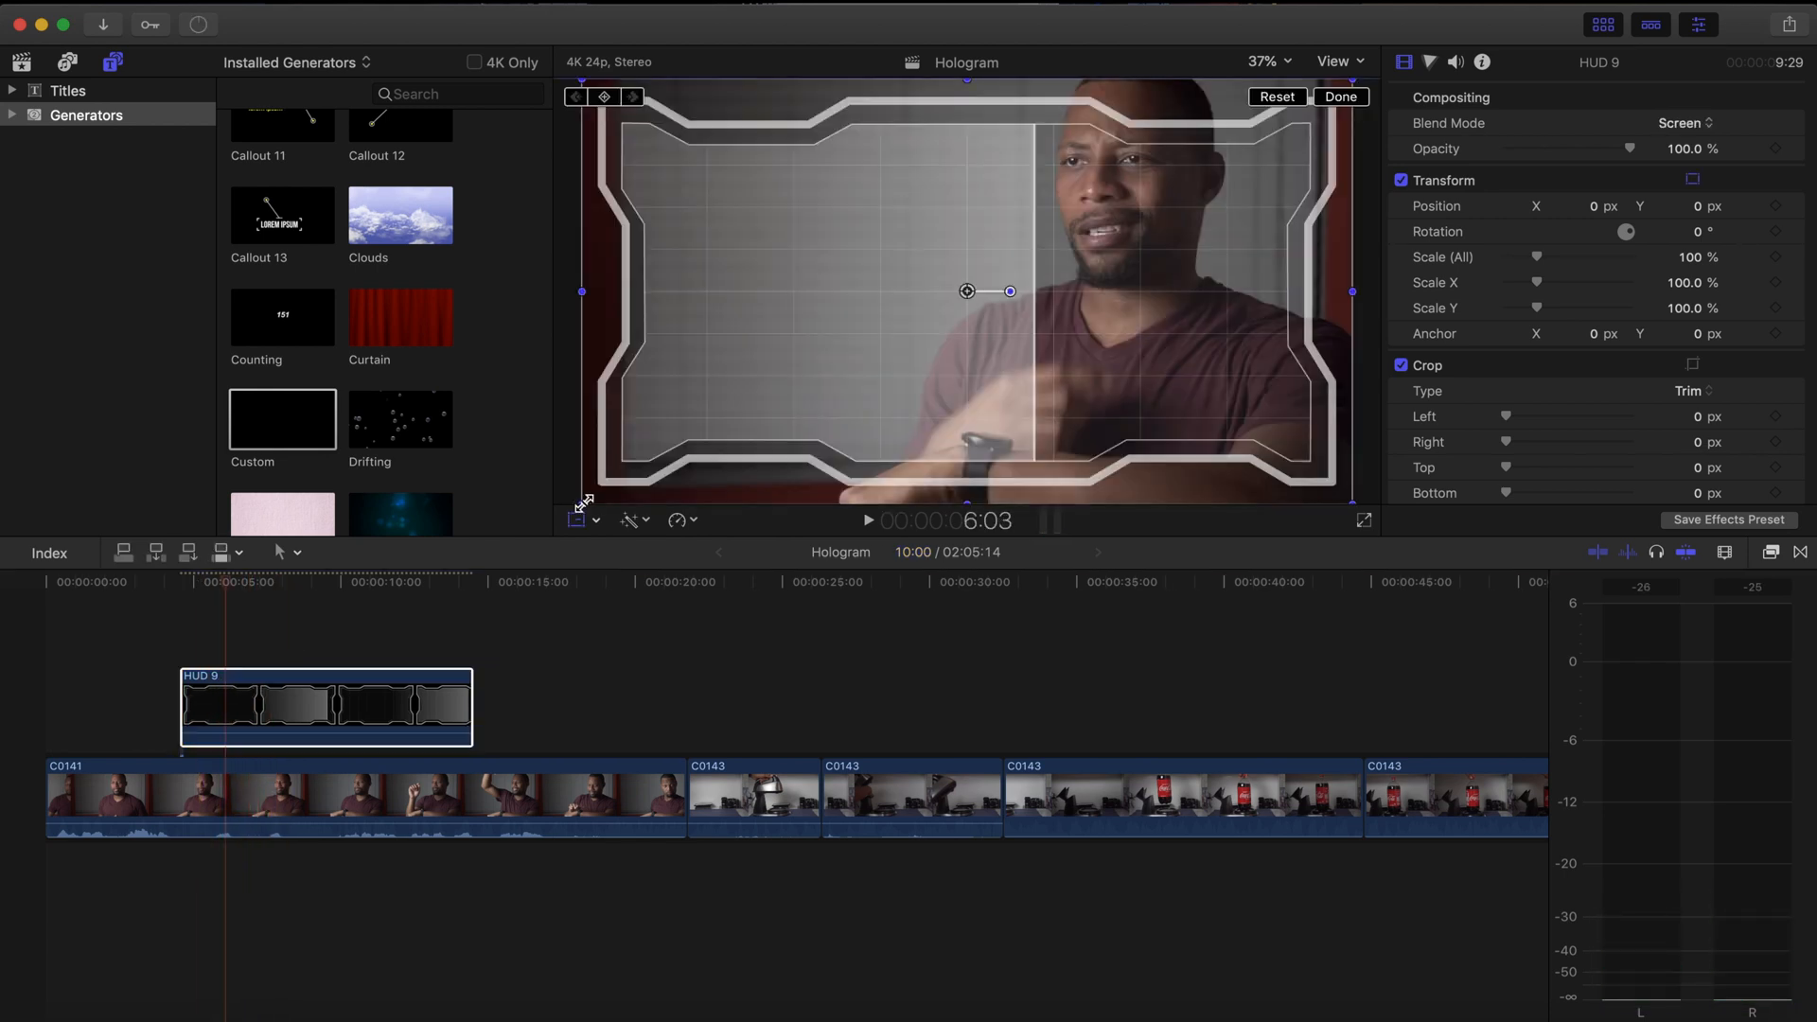
Step: Scale the HUD 9 overlay to about 53% wide by 61.5% high and move it to about X -252.7, Y 352.8 px
drag(585, 503, 764, 423)
drag(974, 292, 916, 225)
Step: Distort the HUD 9 overlay's corners so it appears as an angled panel beside the man's face
click(595, 519)
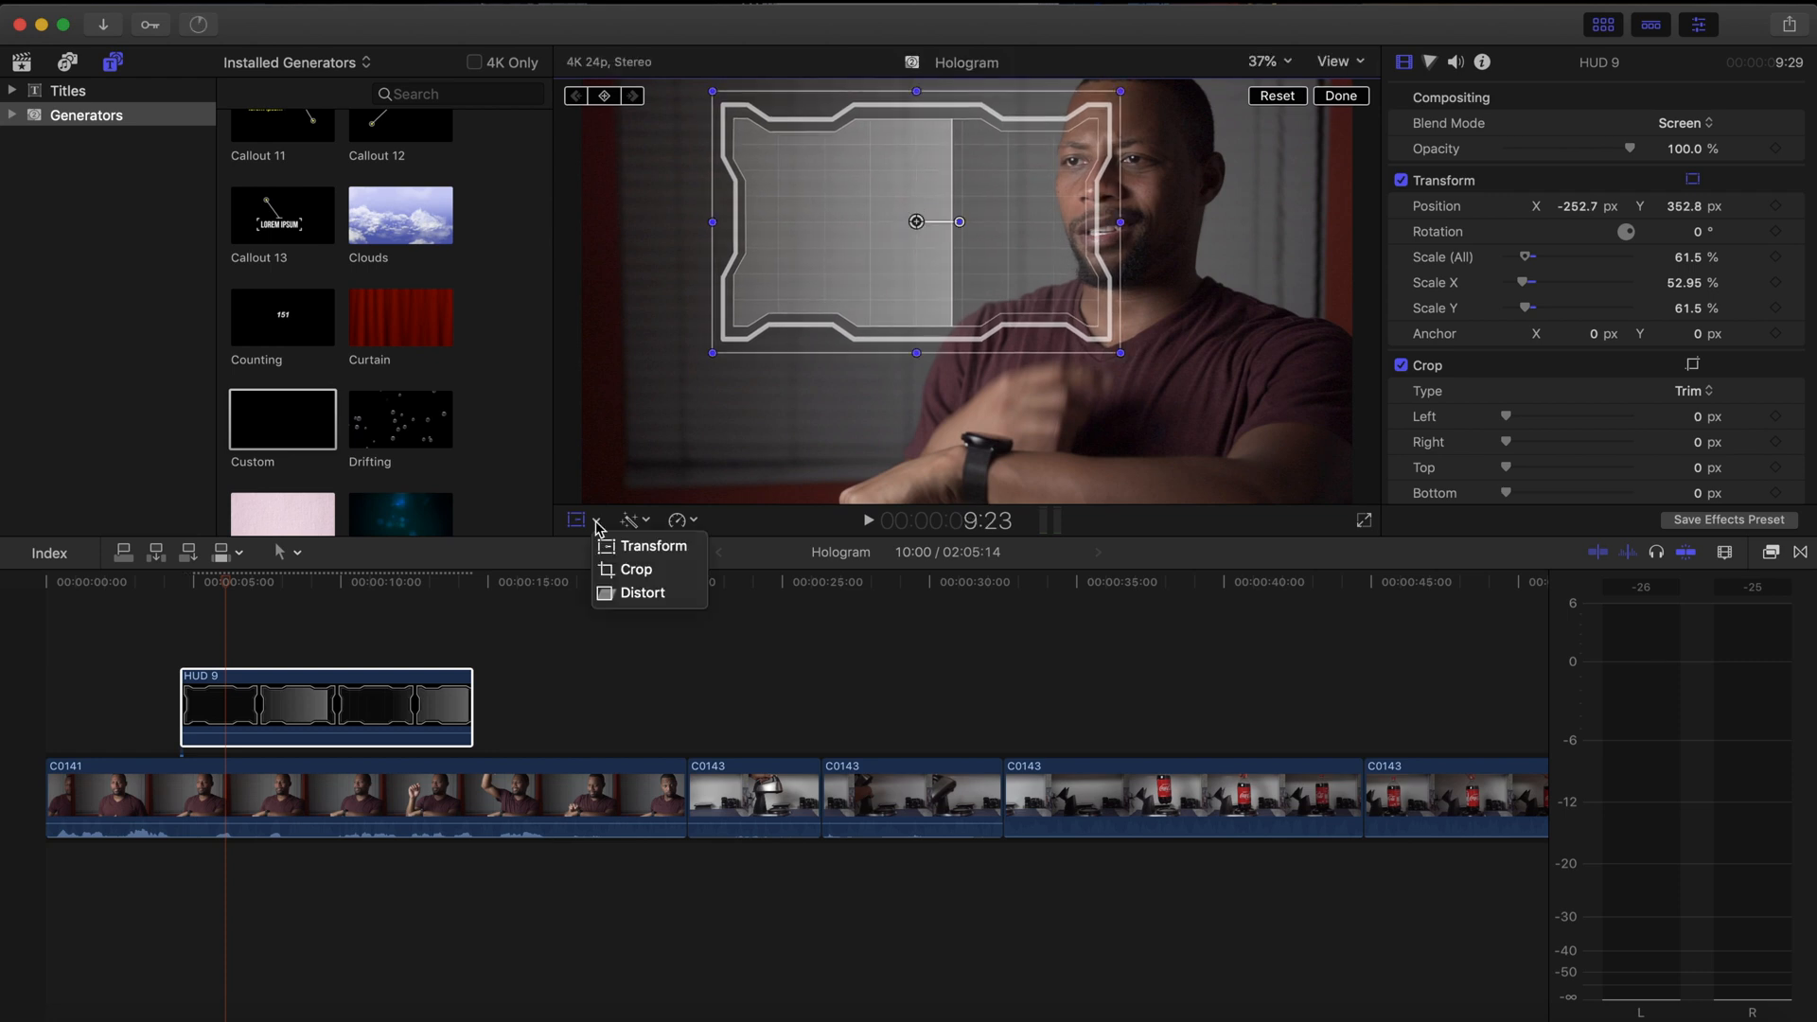
click(636, 600)
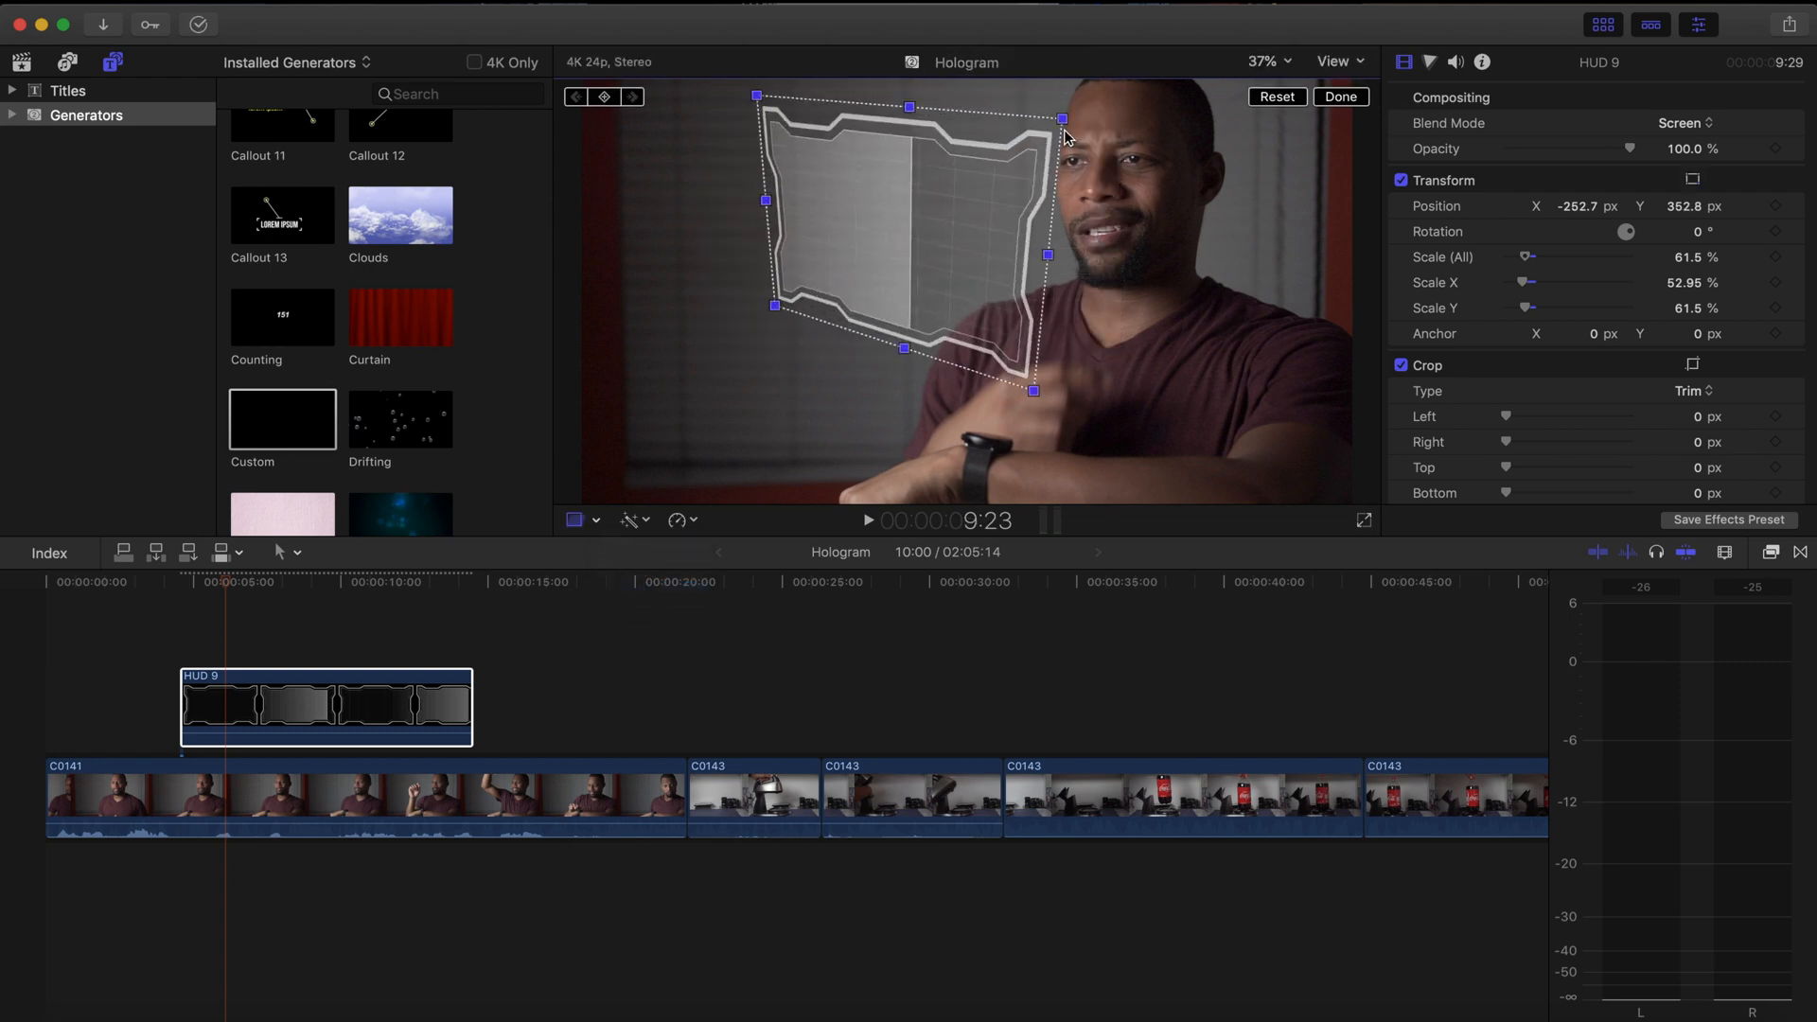
drag(774, 100, 768, 97)
Step: Rotate the HUD 9 overlay to about 10.4° and move it to about X -147.9, Y 424.9 px
click(594, 519)
click(616, 543)
drag(983, 207, 982, 219)
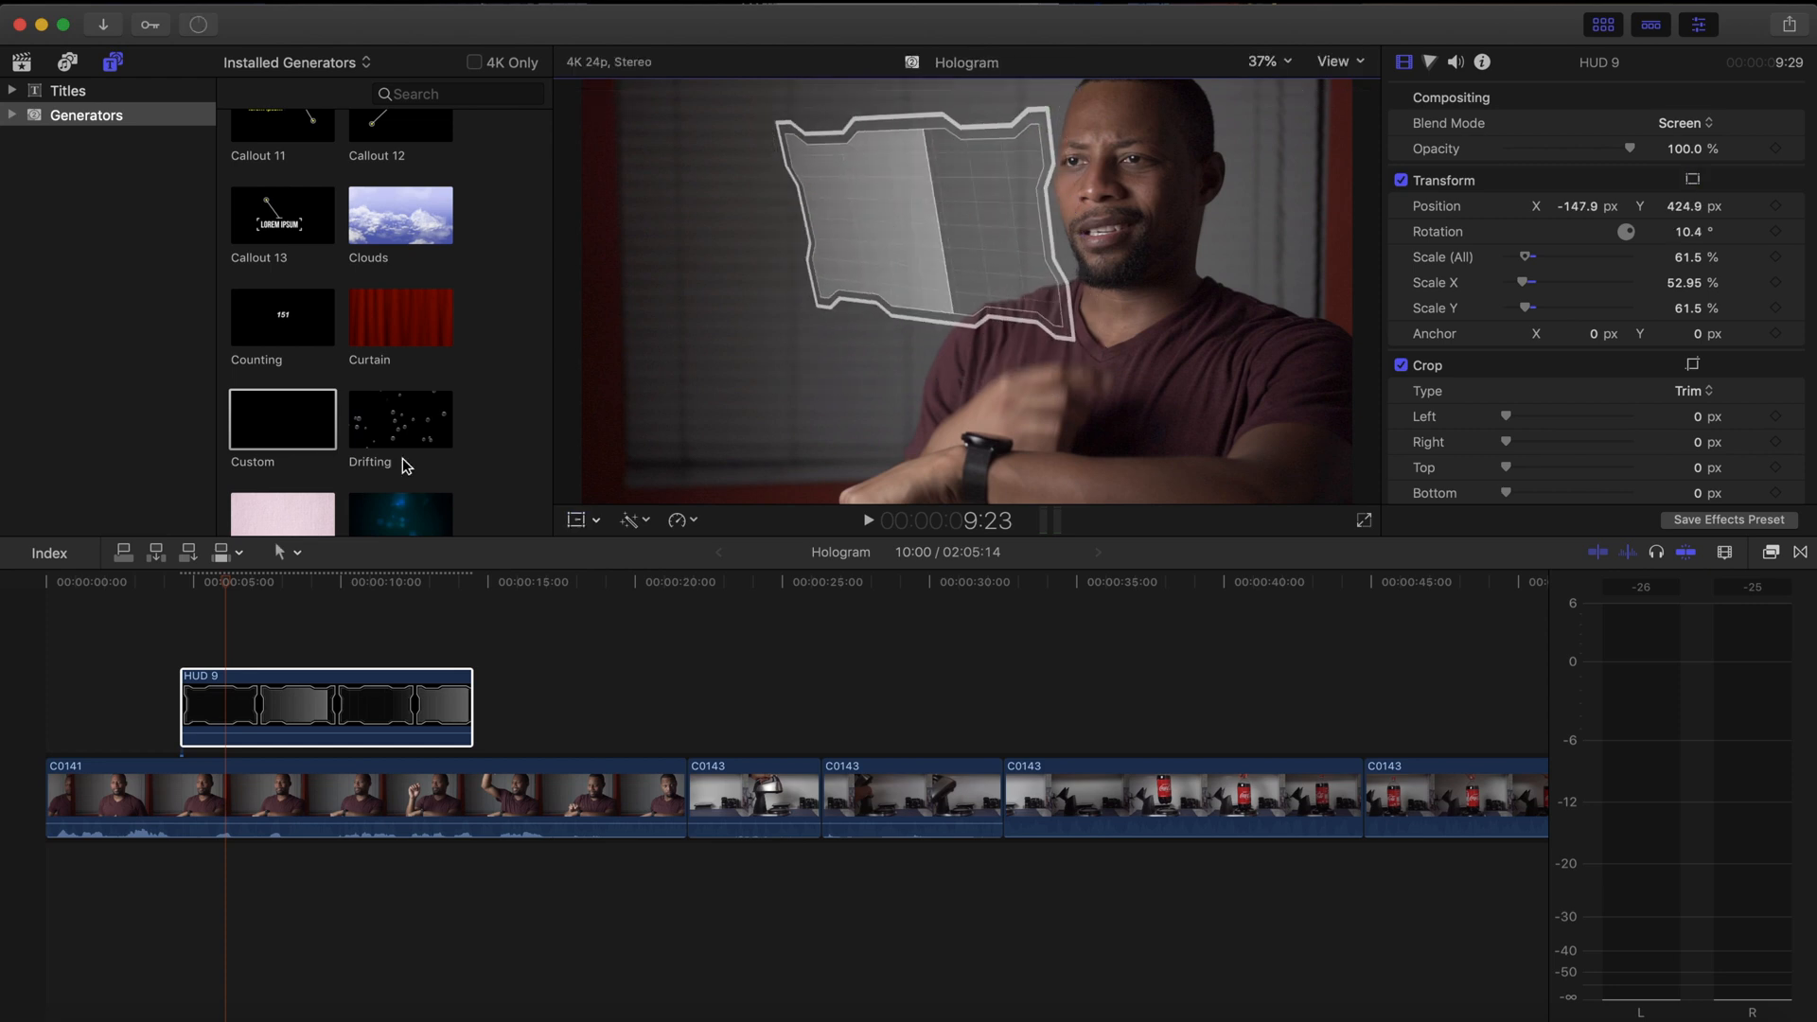
click(355, 582)
click(245, 613)
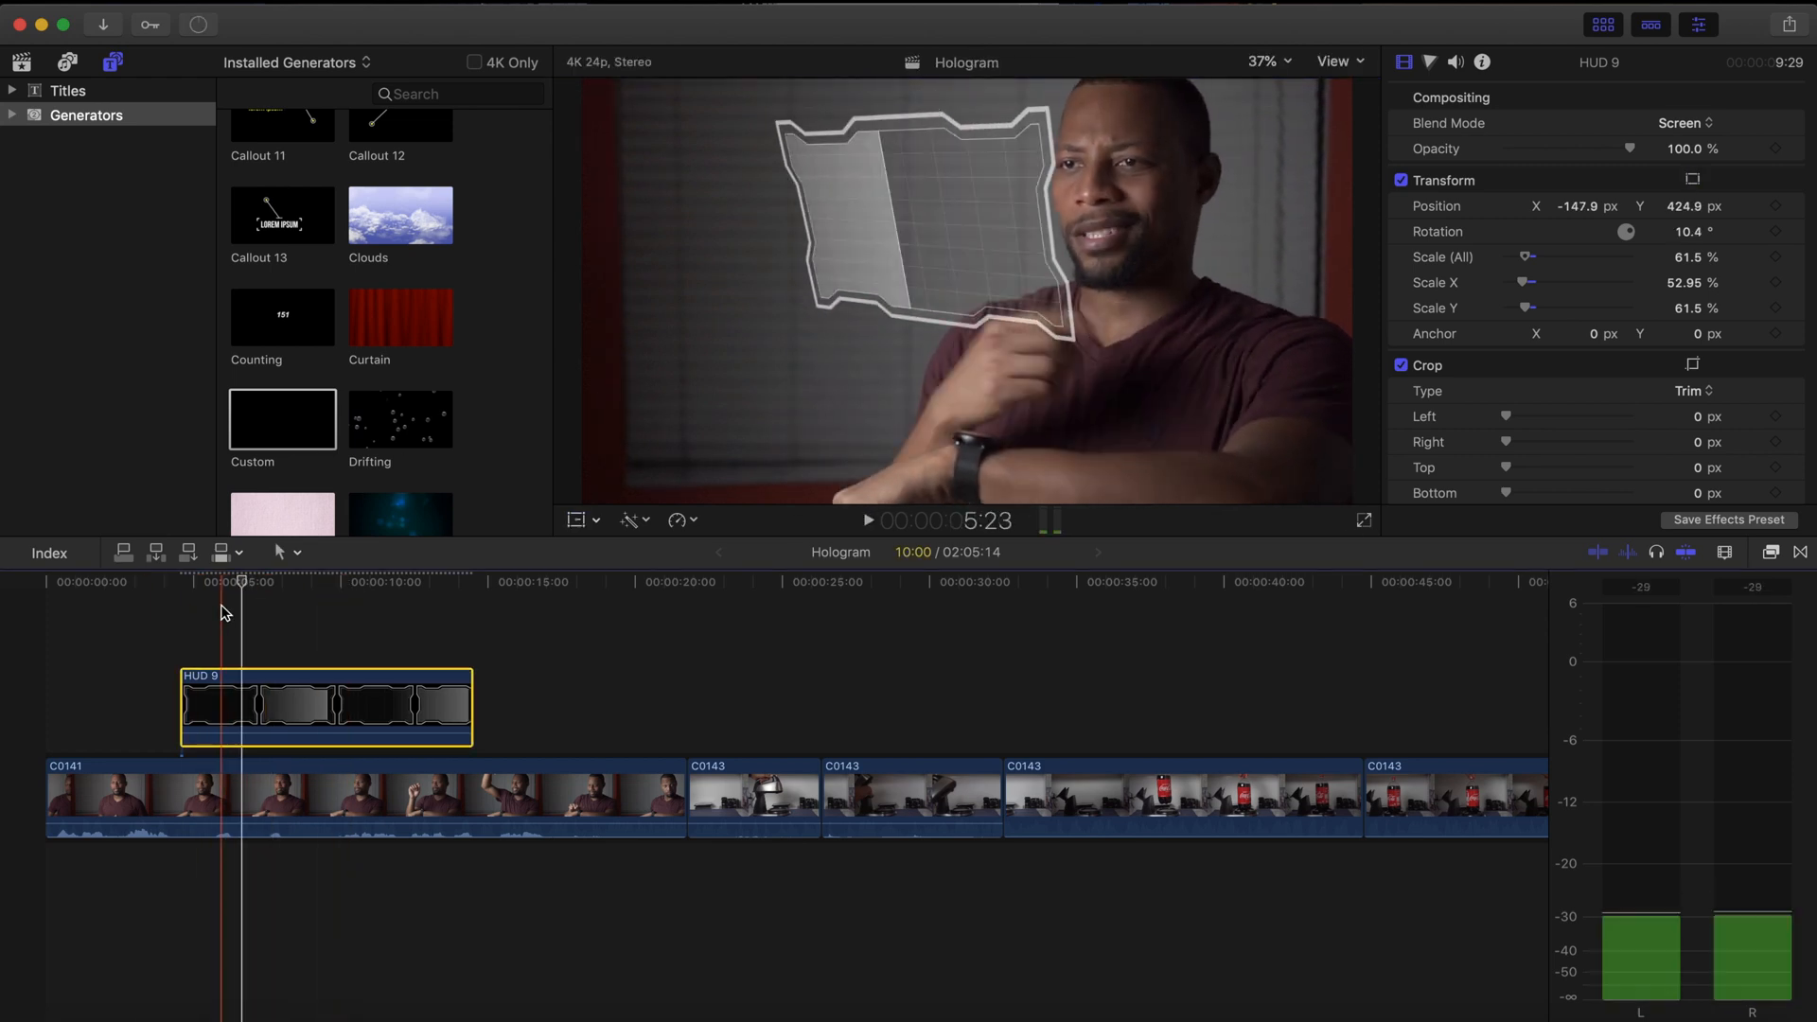
Step: Switch to the web browser and look through the lunch menu PNG images on freepnglogos.com
click(1401, 1015)
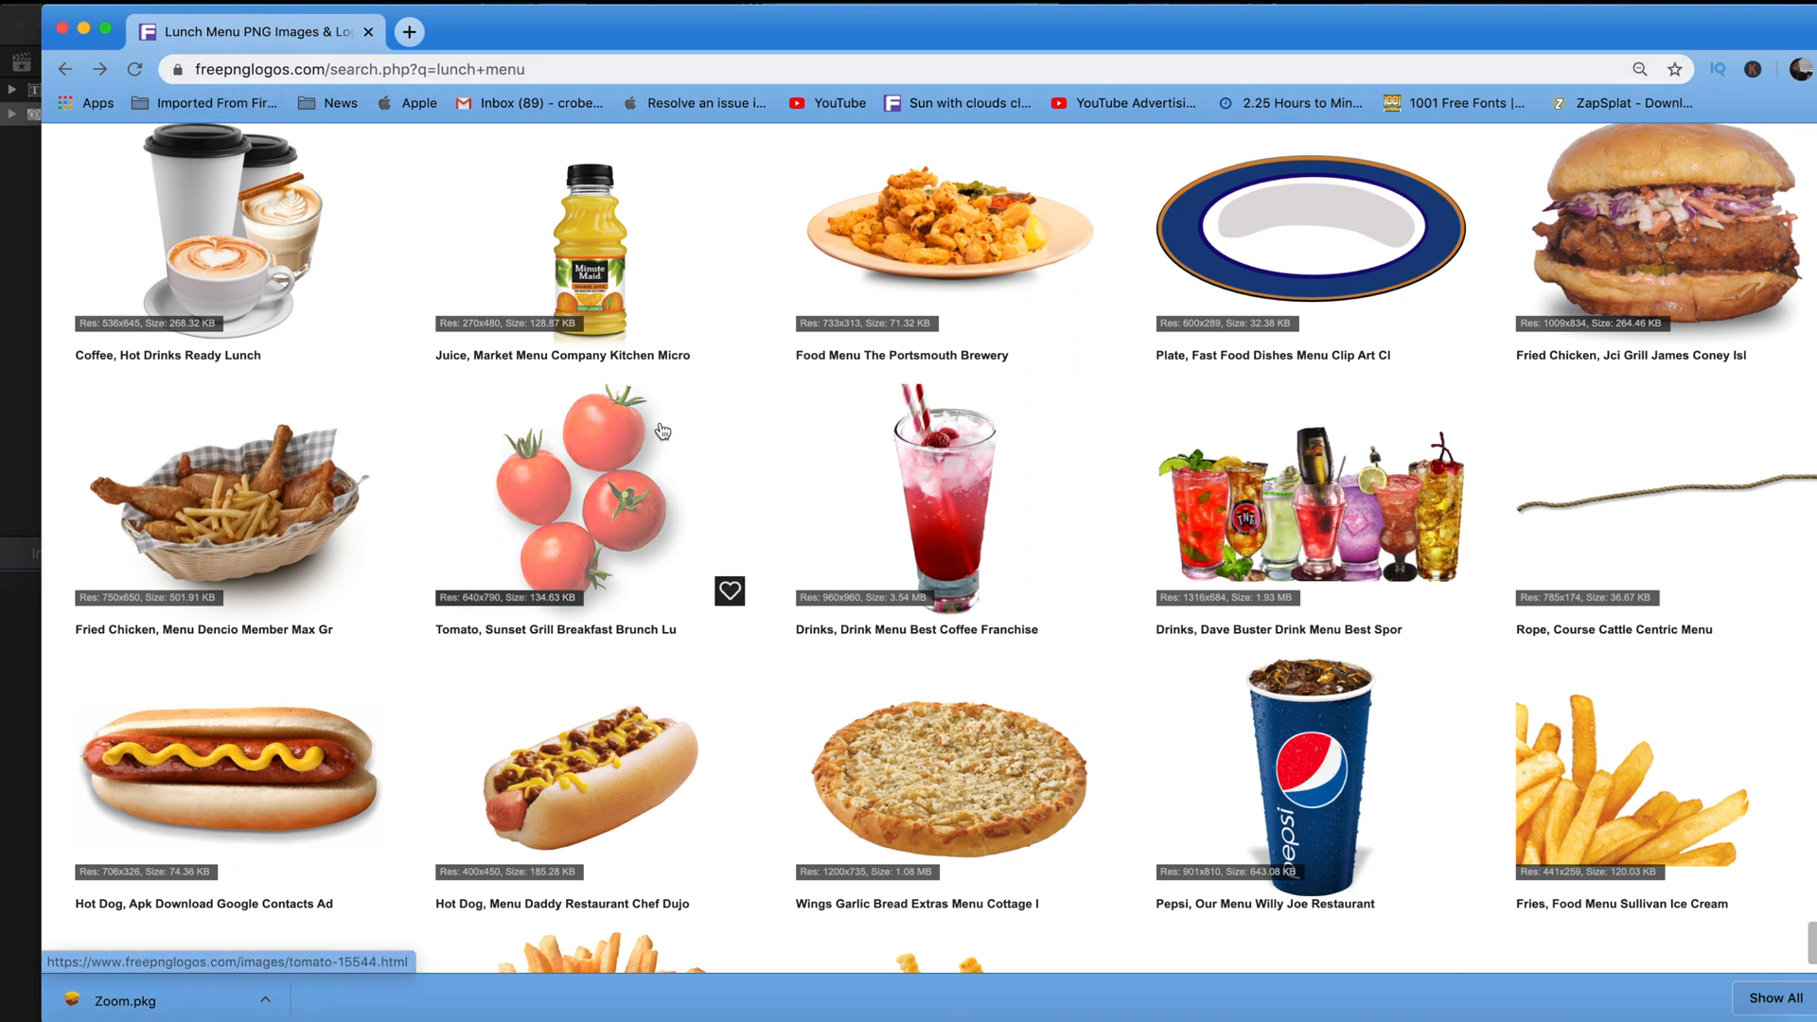
scroll(662, 431, down, 2)
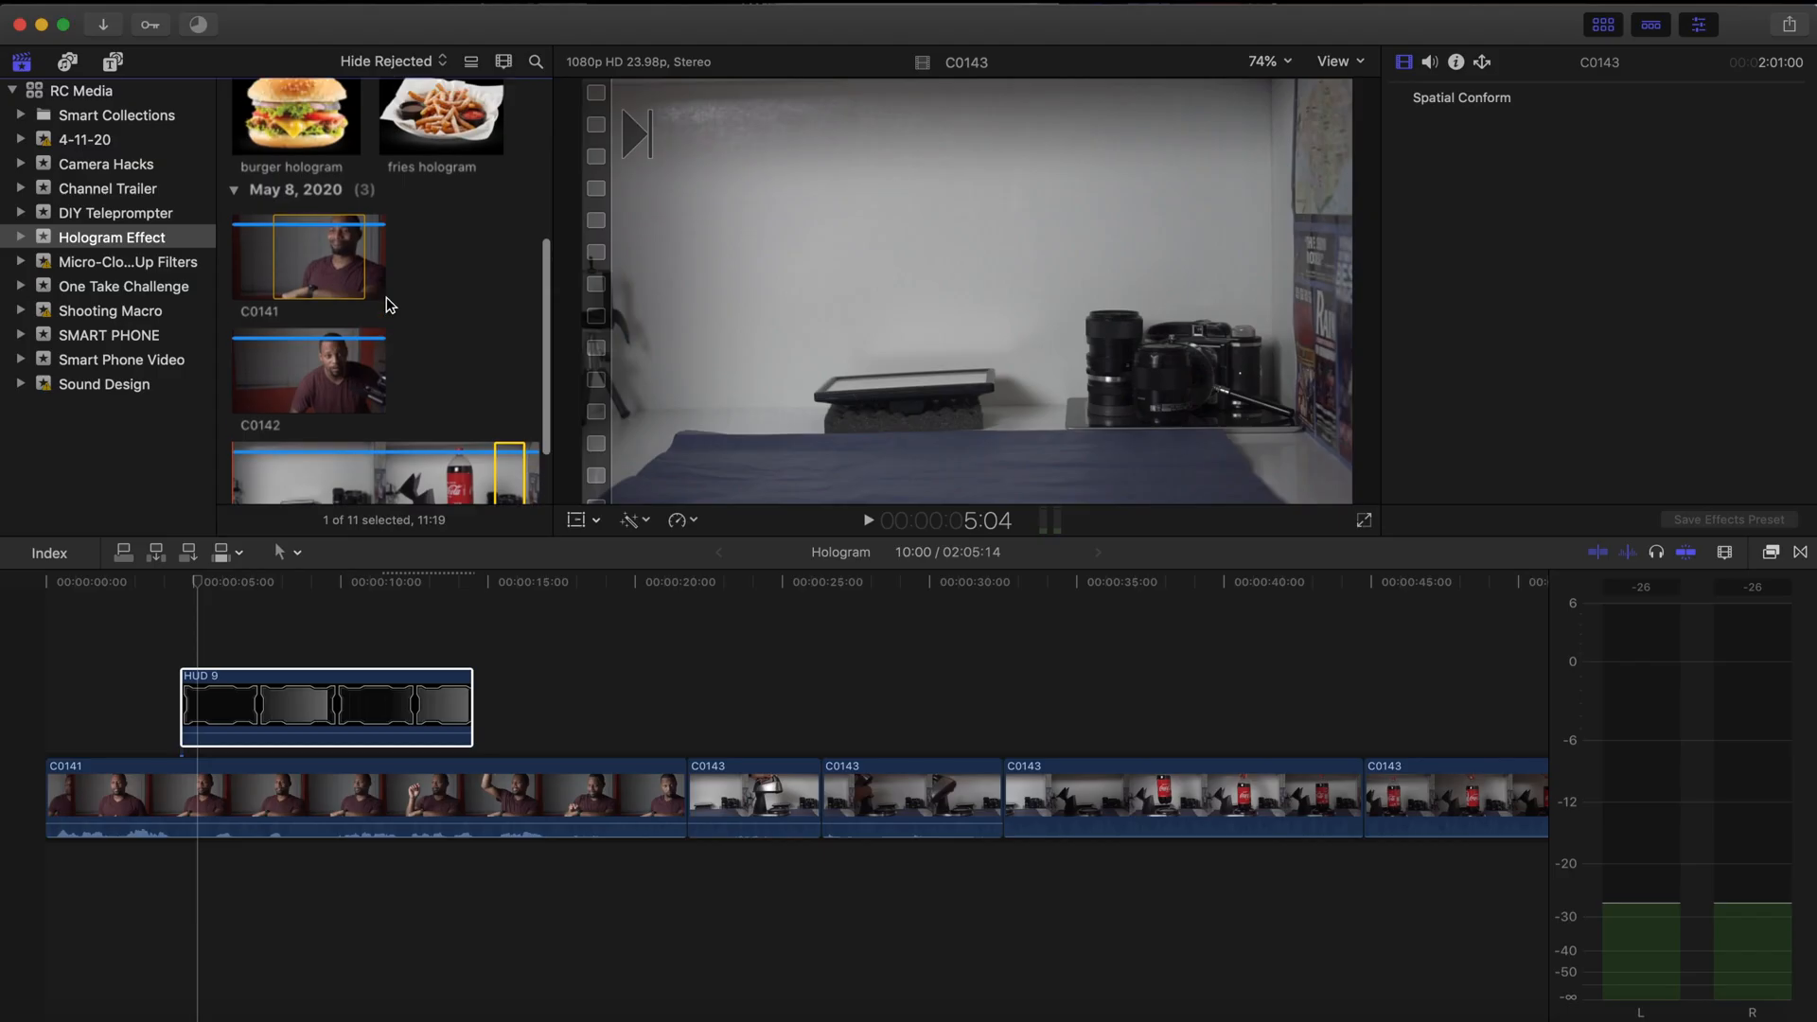
Step: Place the hot dog hologram clip above HUD 9 at about 5:04 and set its blend mode to Lighten
scroll(386, 297, up, 3)
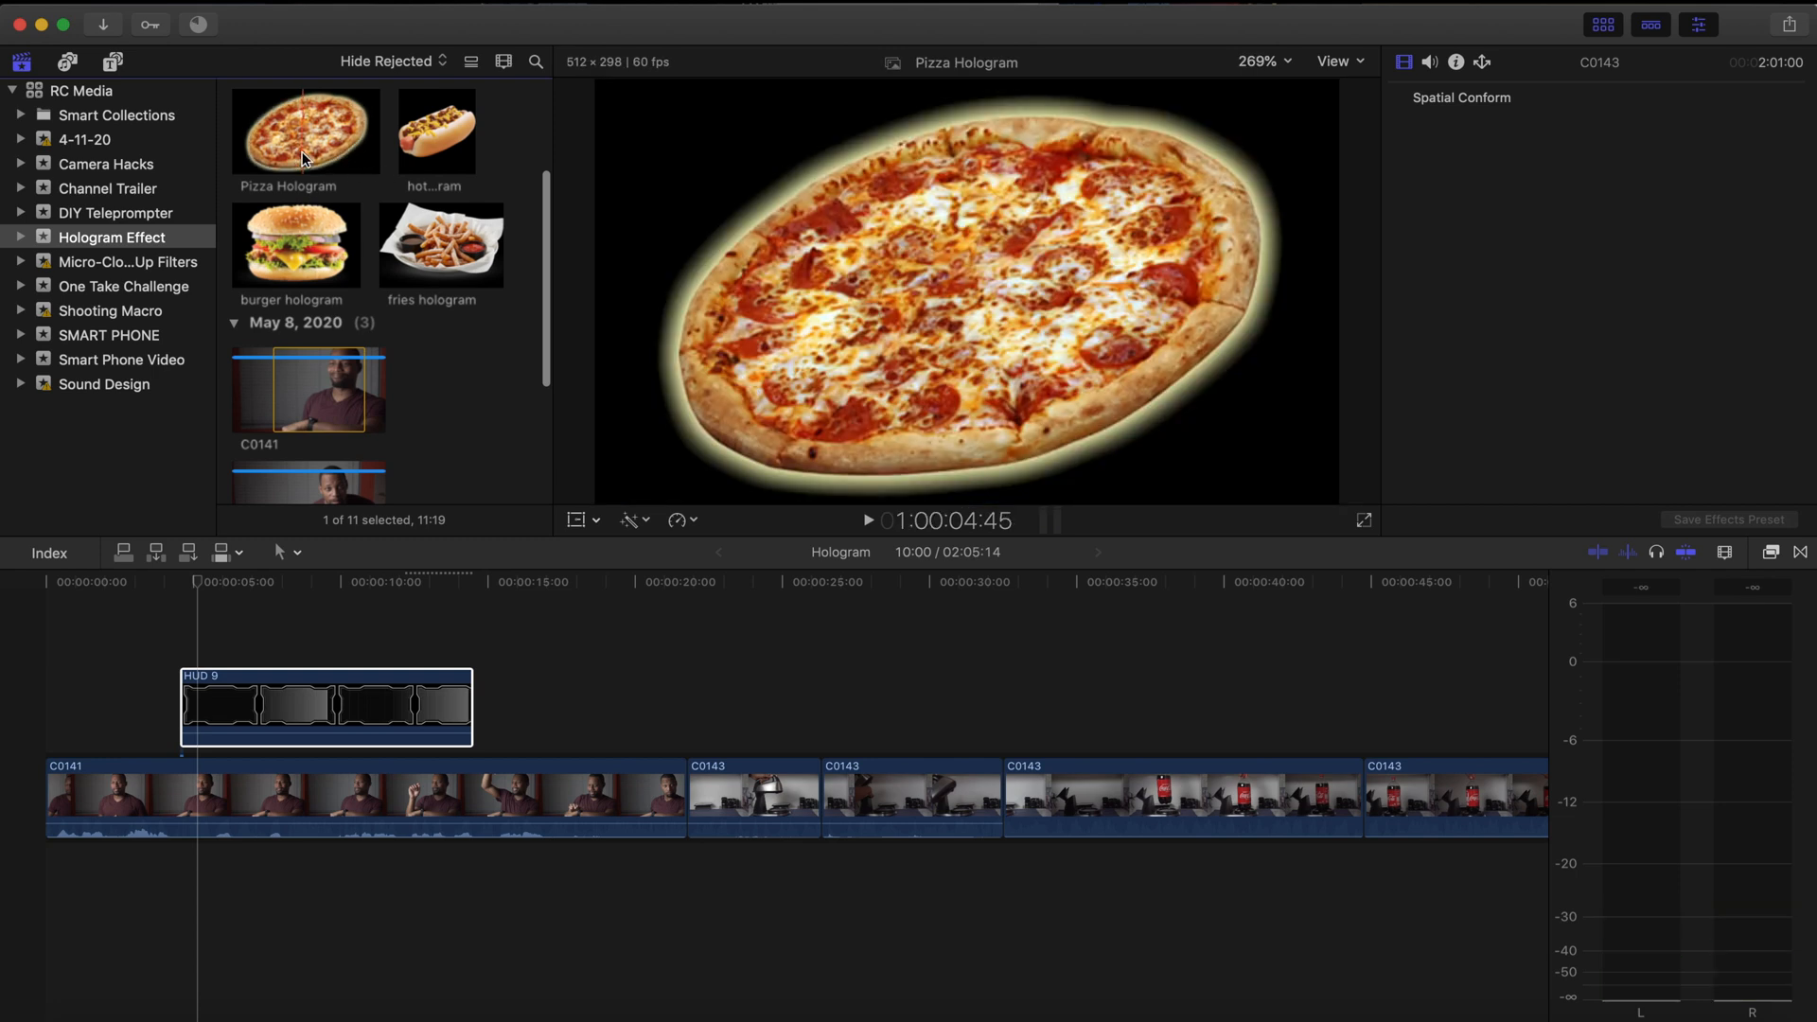
click(414, 154)
drag(271, 431, 209, 619)
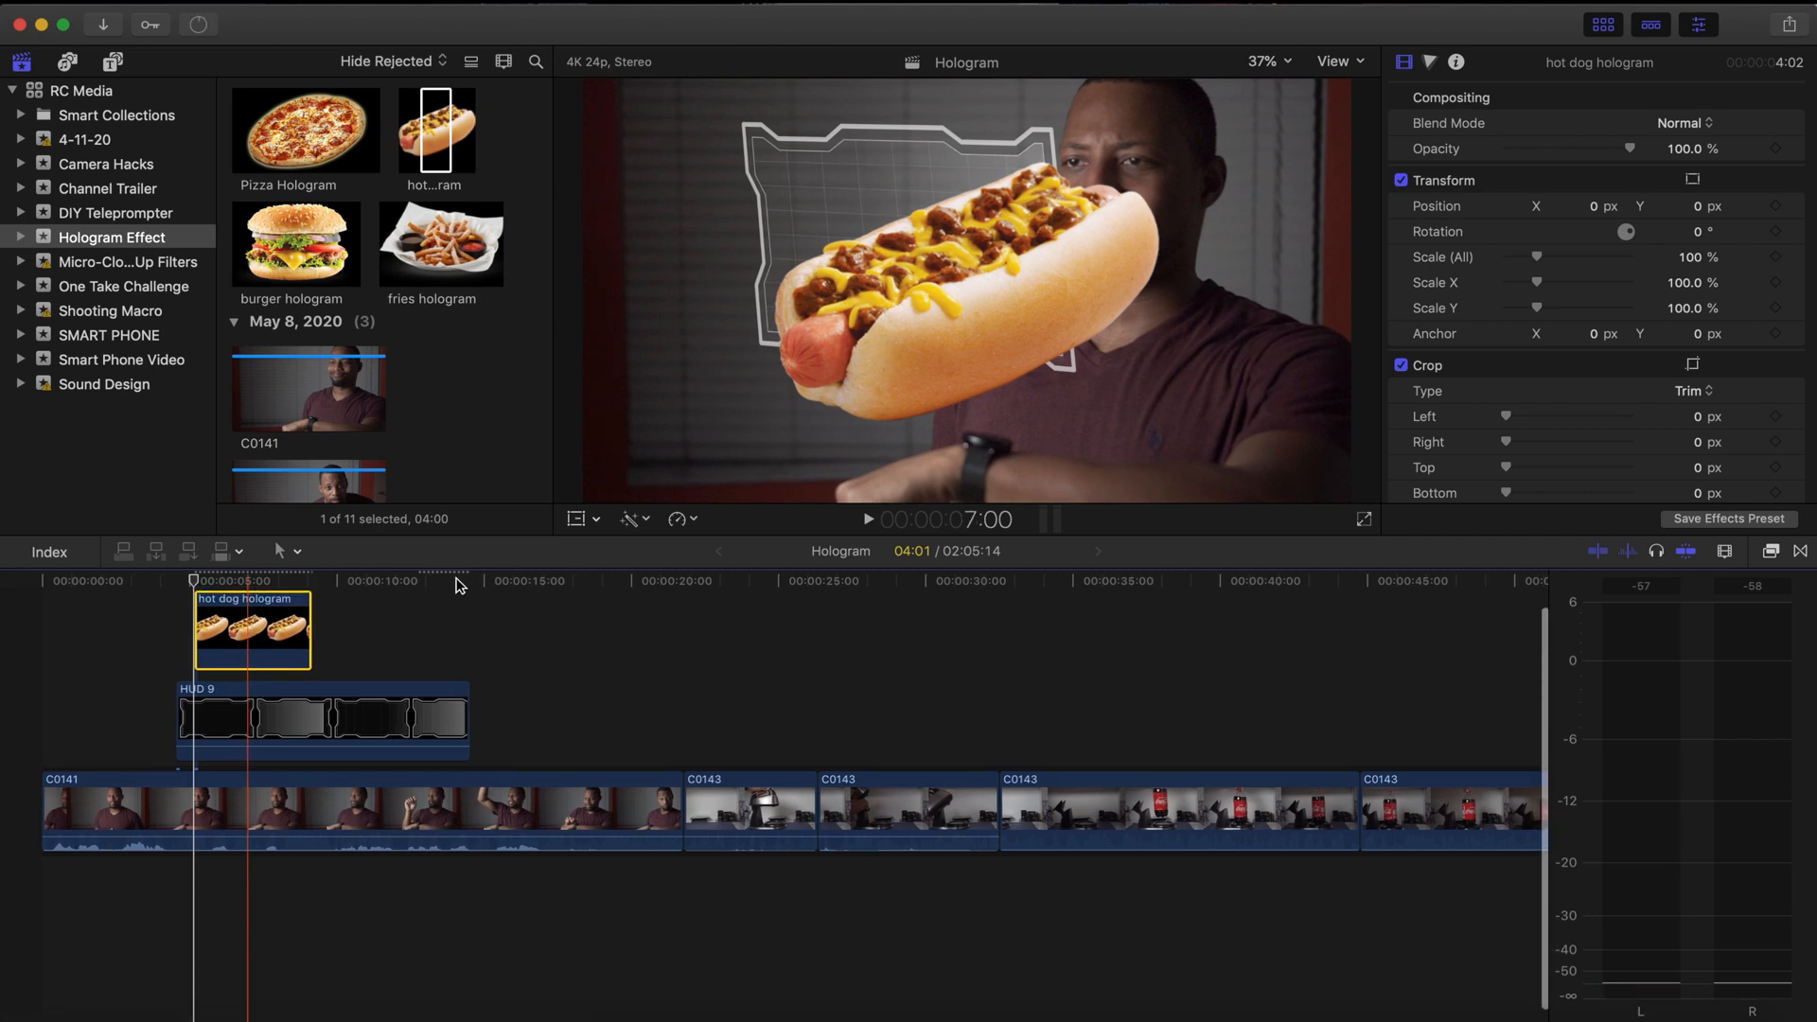
click(1683, 126)
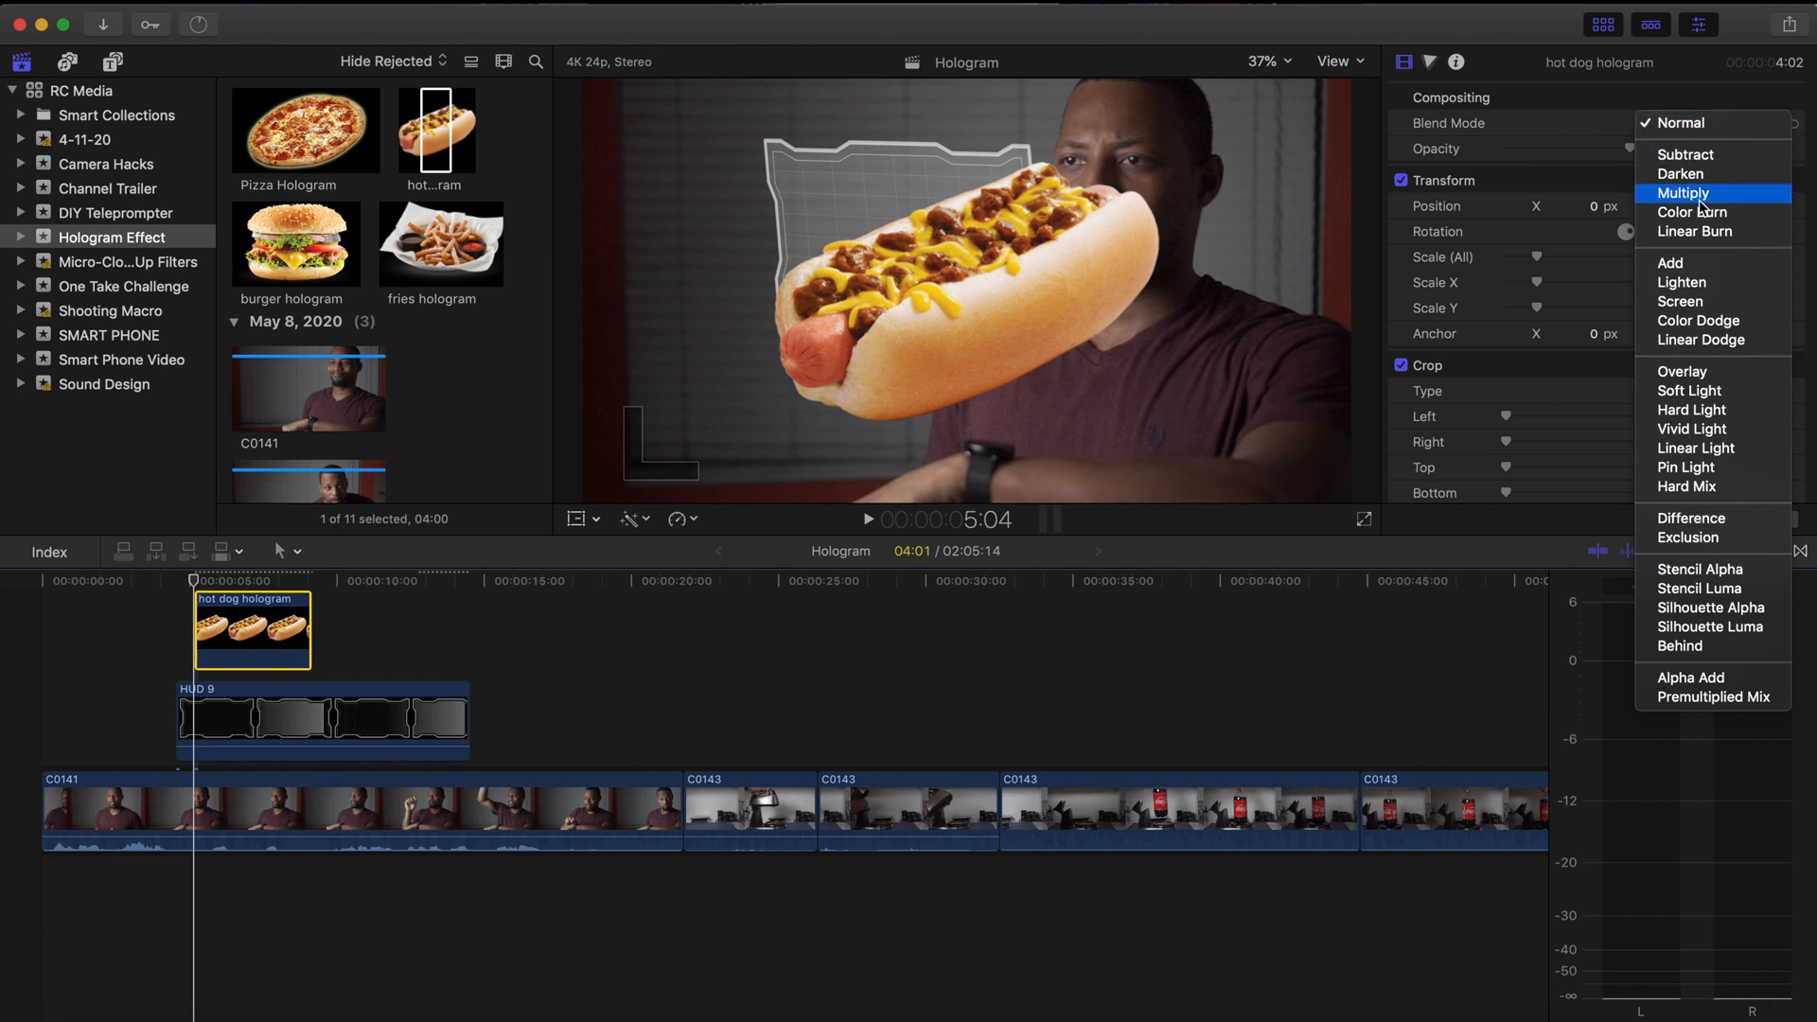
click(1699, 282)
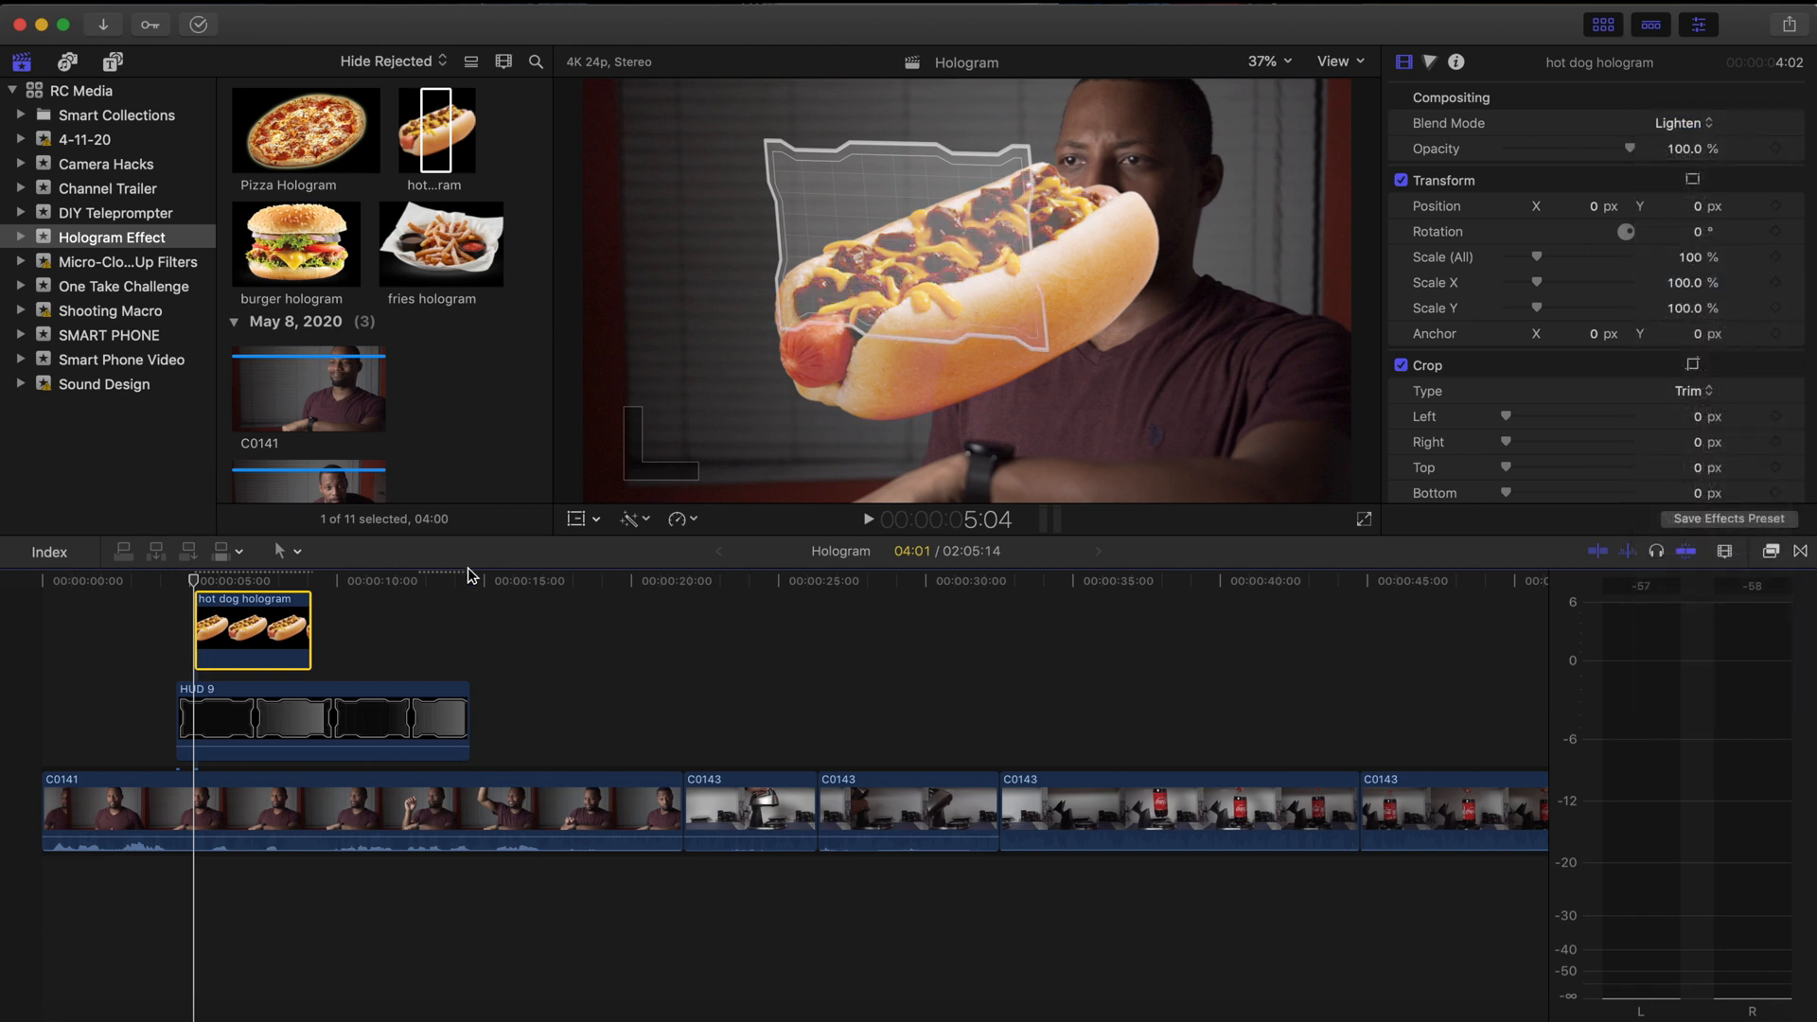
Step: Scale the hot dog to about 30% and move it inside the HUD frame at about X -361.8, Y 265.7 px
click(1131, 301)
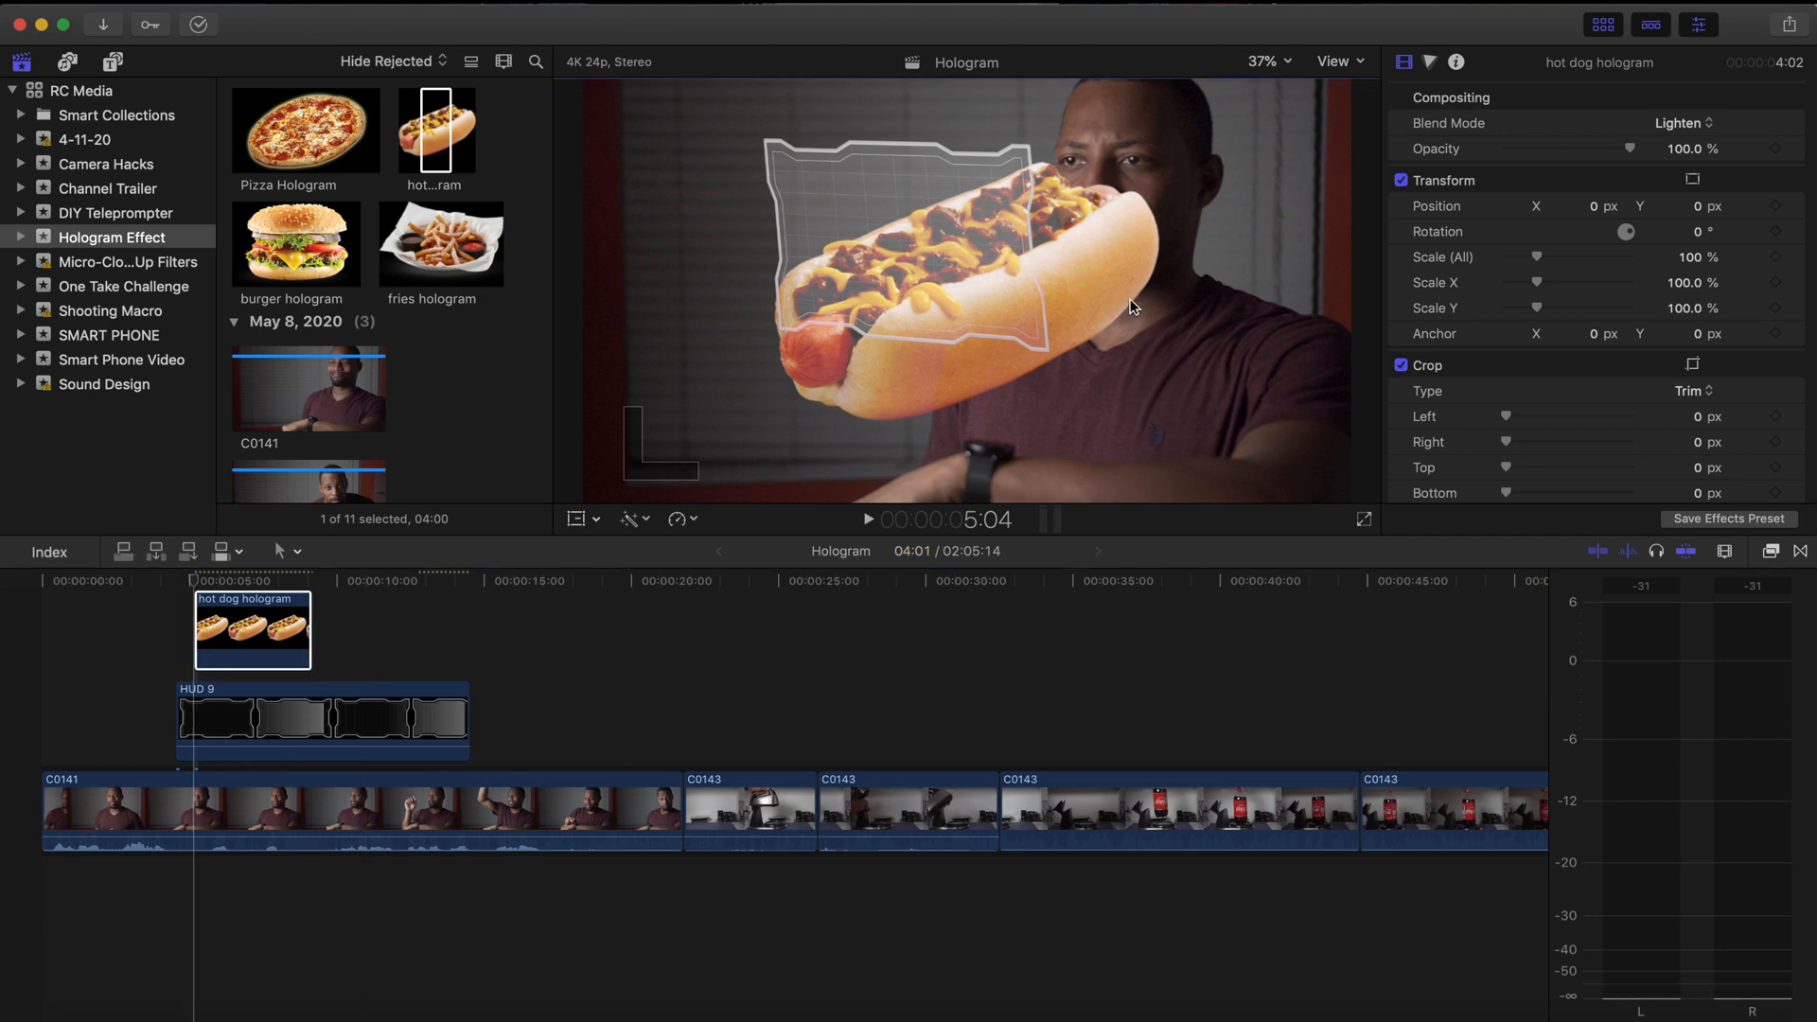
click(577, 518)
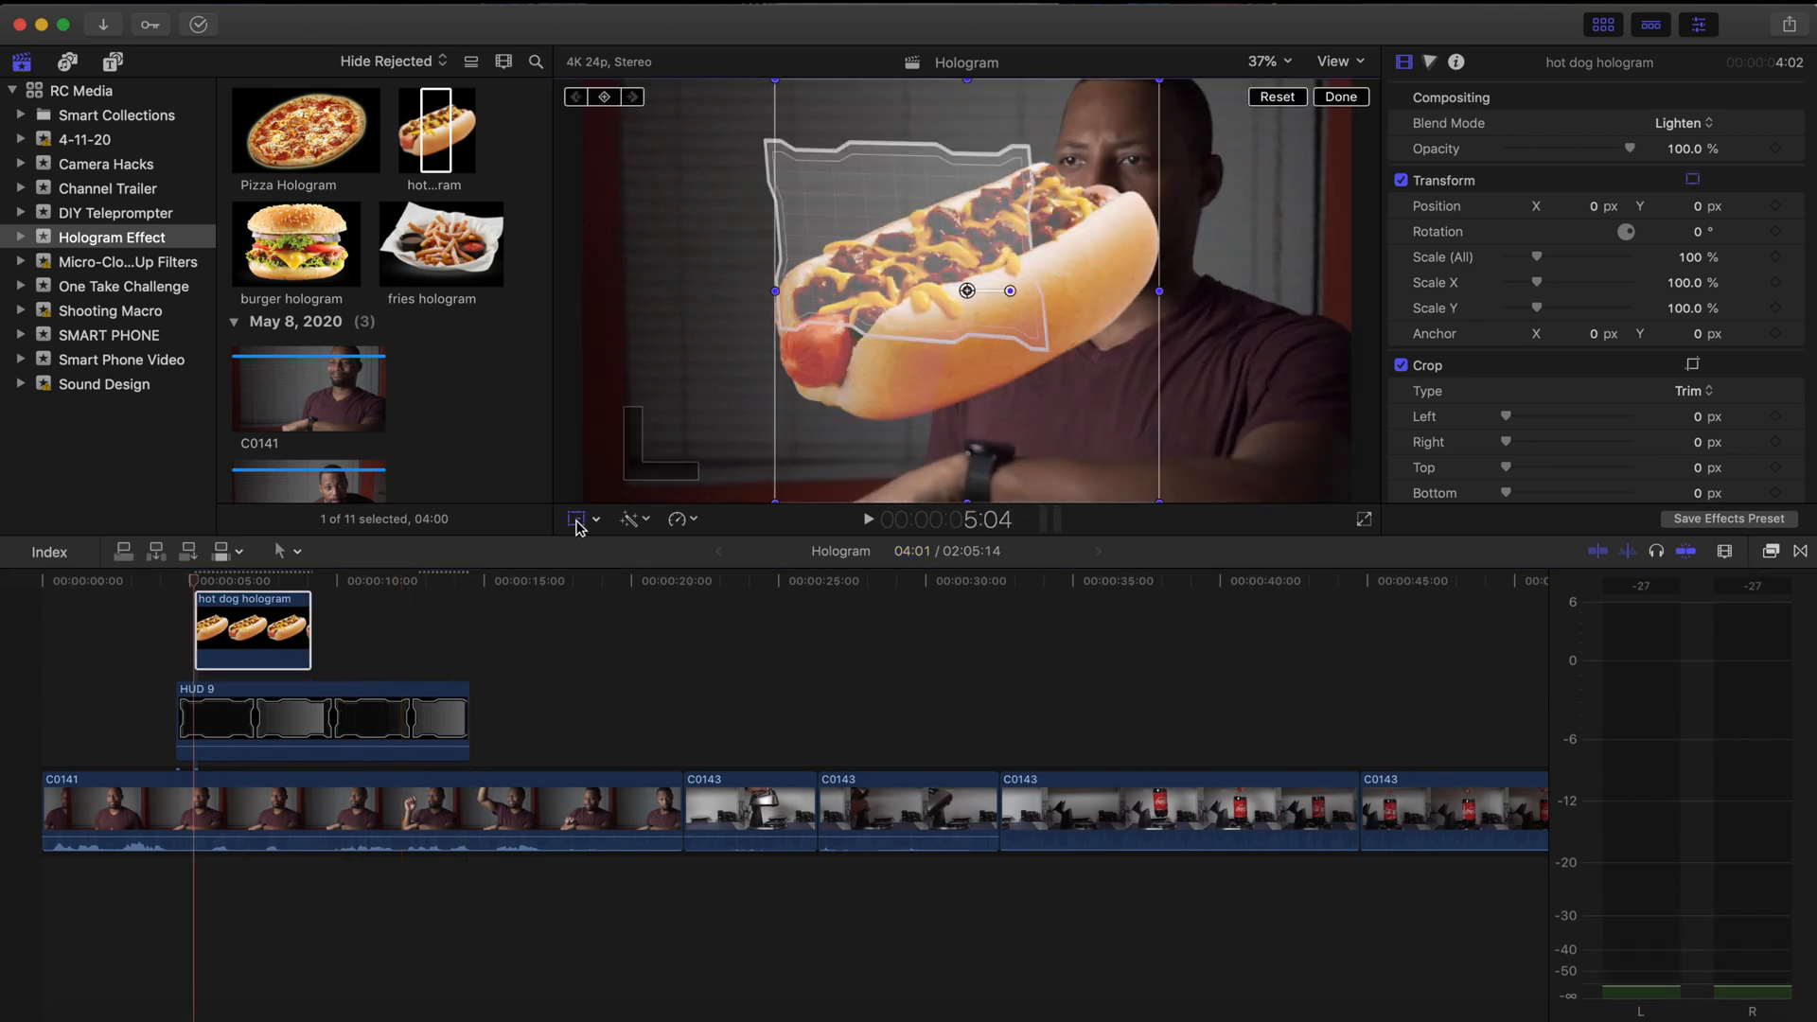
drag(1071, 268, 1072, 296)
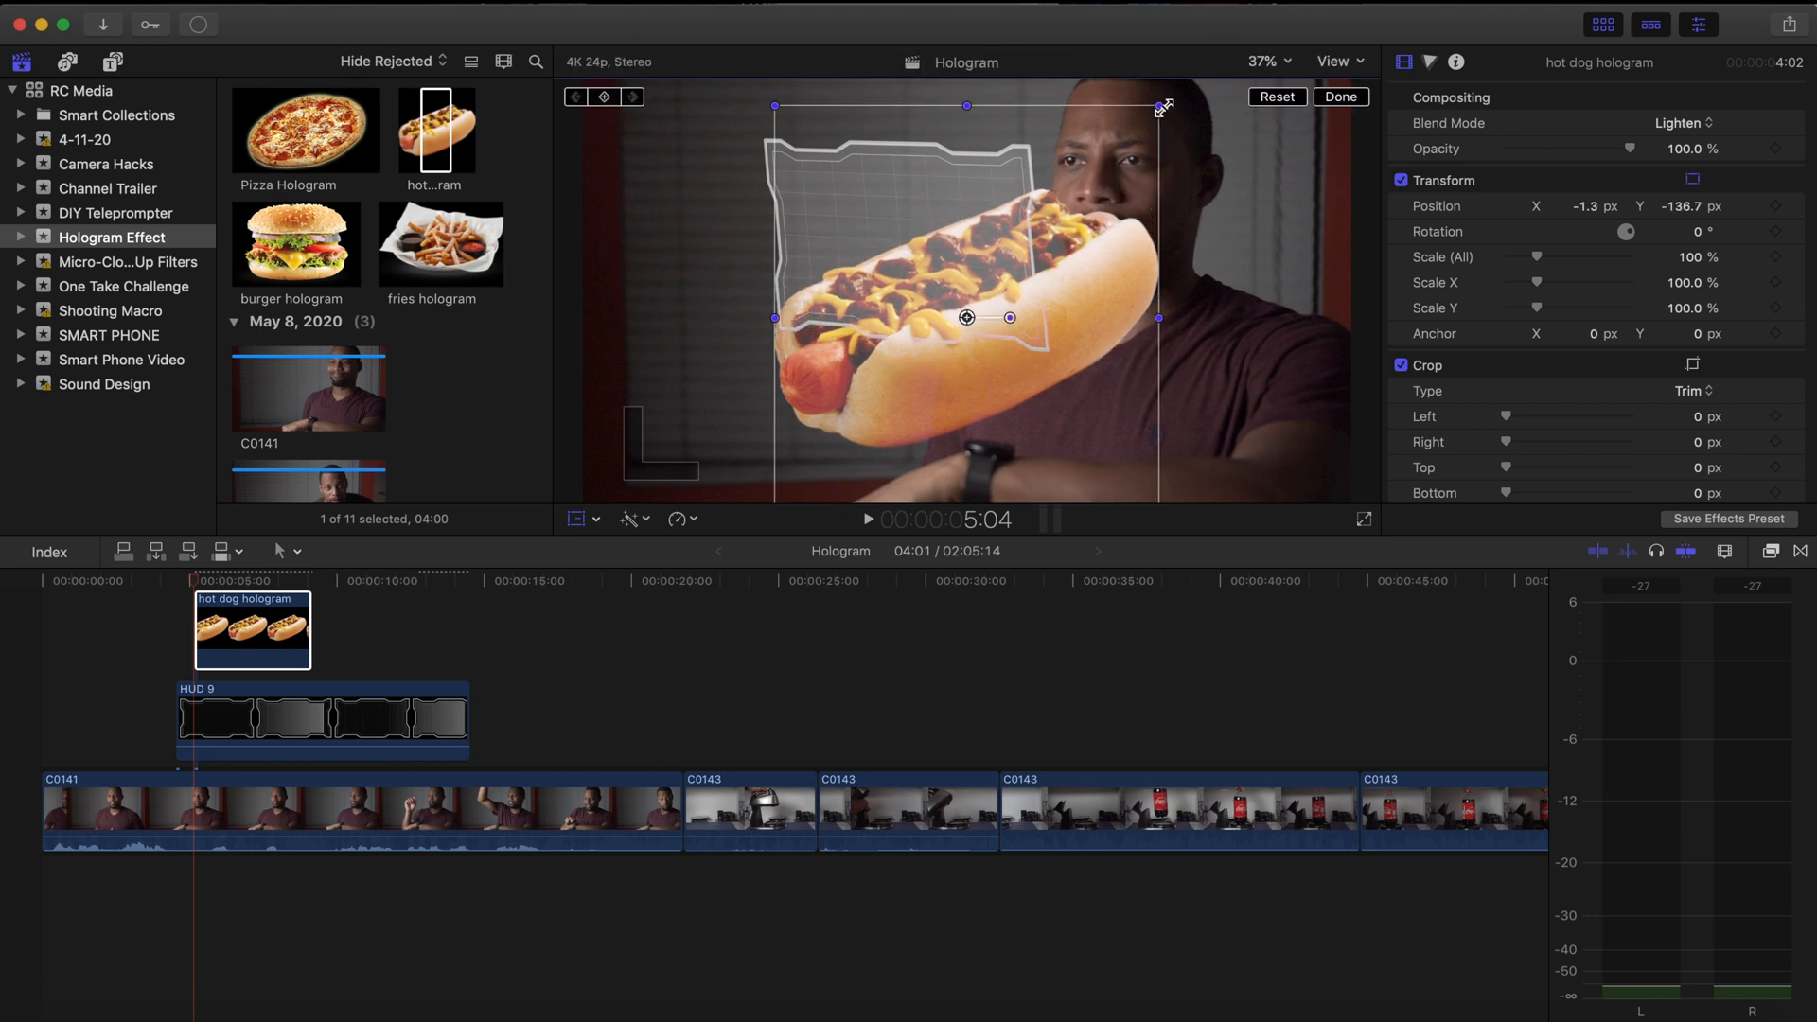
drag(1163, 106, 1024, 256)
drag(967, 318, 896, 239)
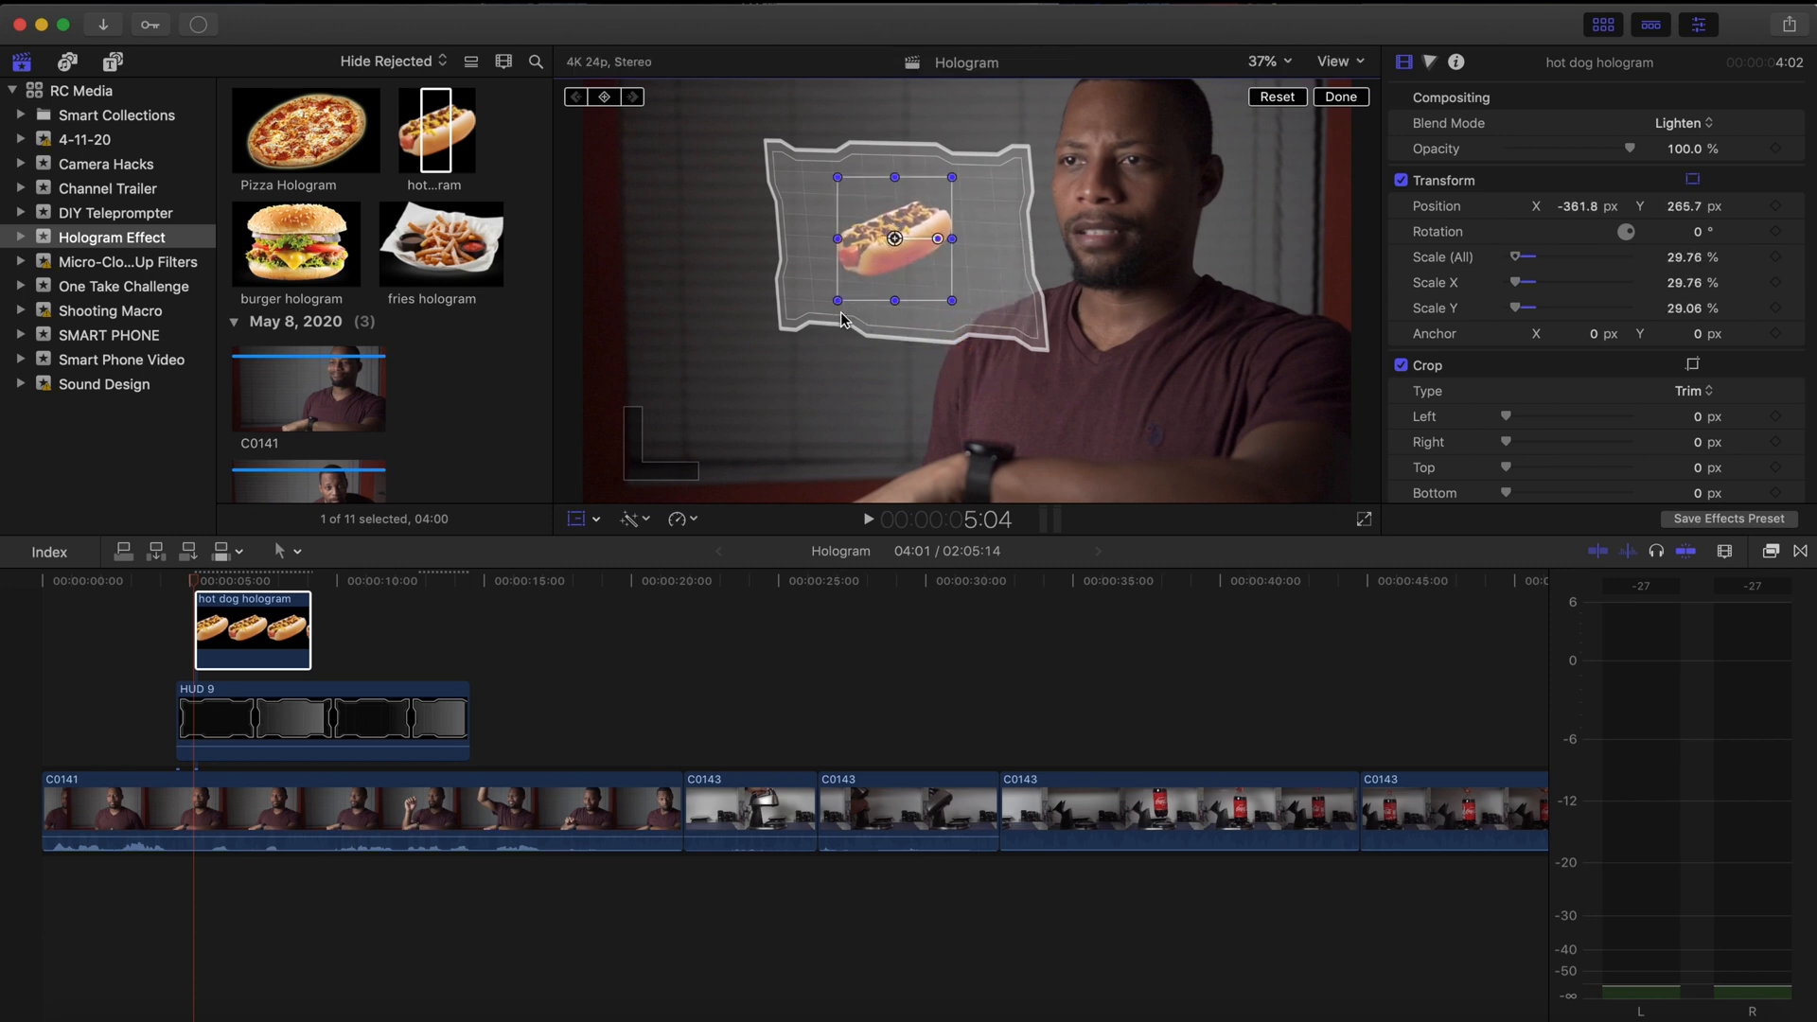
Step: At frame 5:21, move the hot dog to about X -412.5, Y 176 px and resize it to about 31% by 28.6%
click(181, 606)
click(161, 593)
key(space)
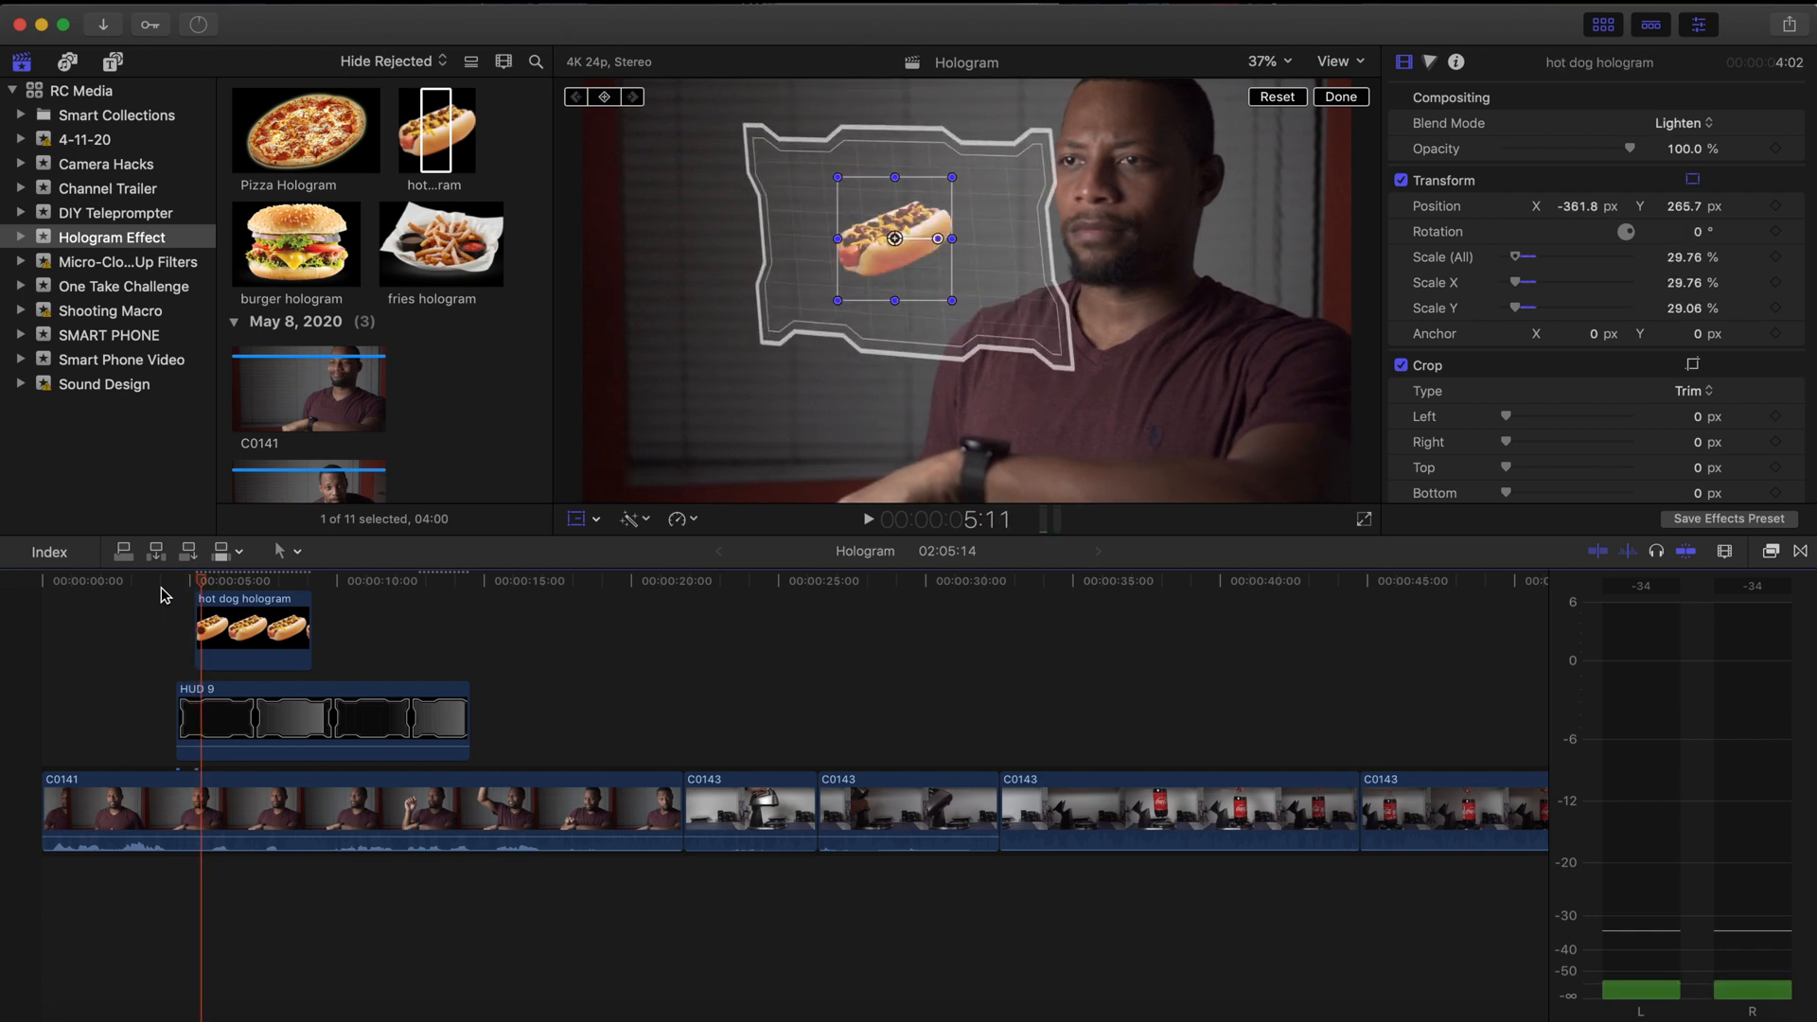
key(Right)
key(Right)
key(Right)
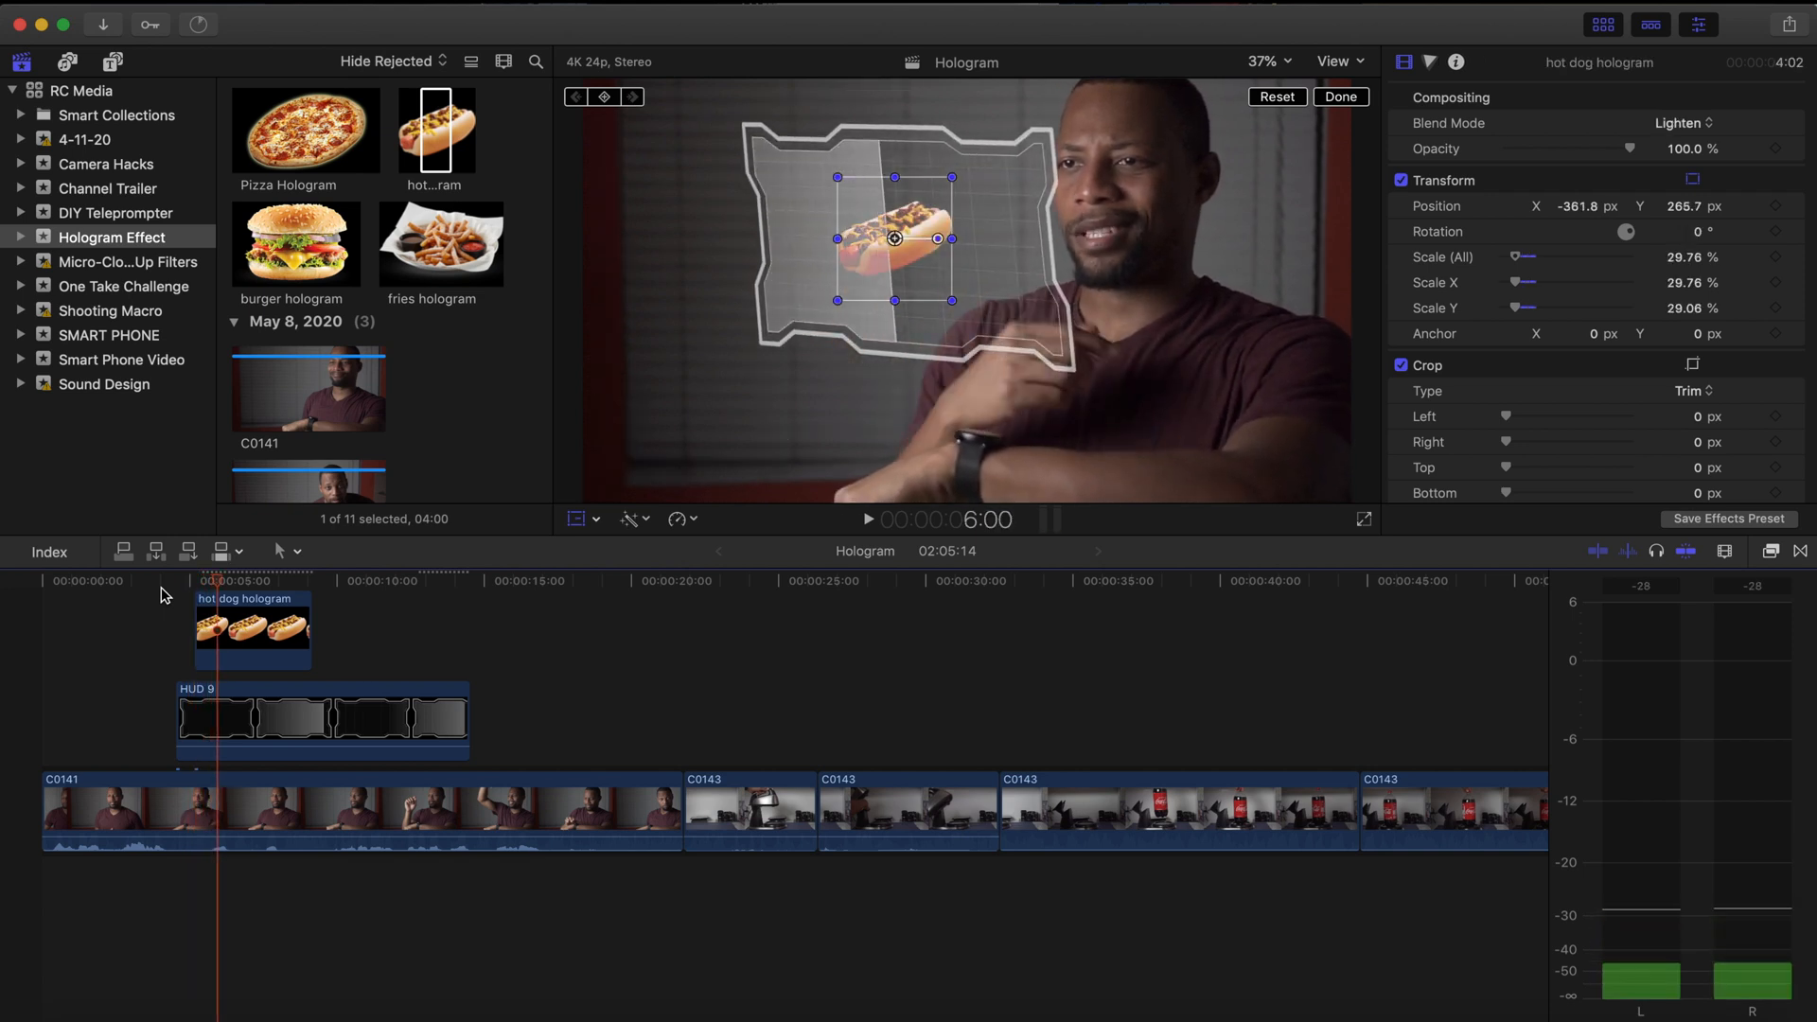
key(Left)
key(Left)
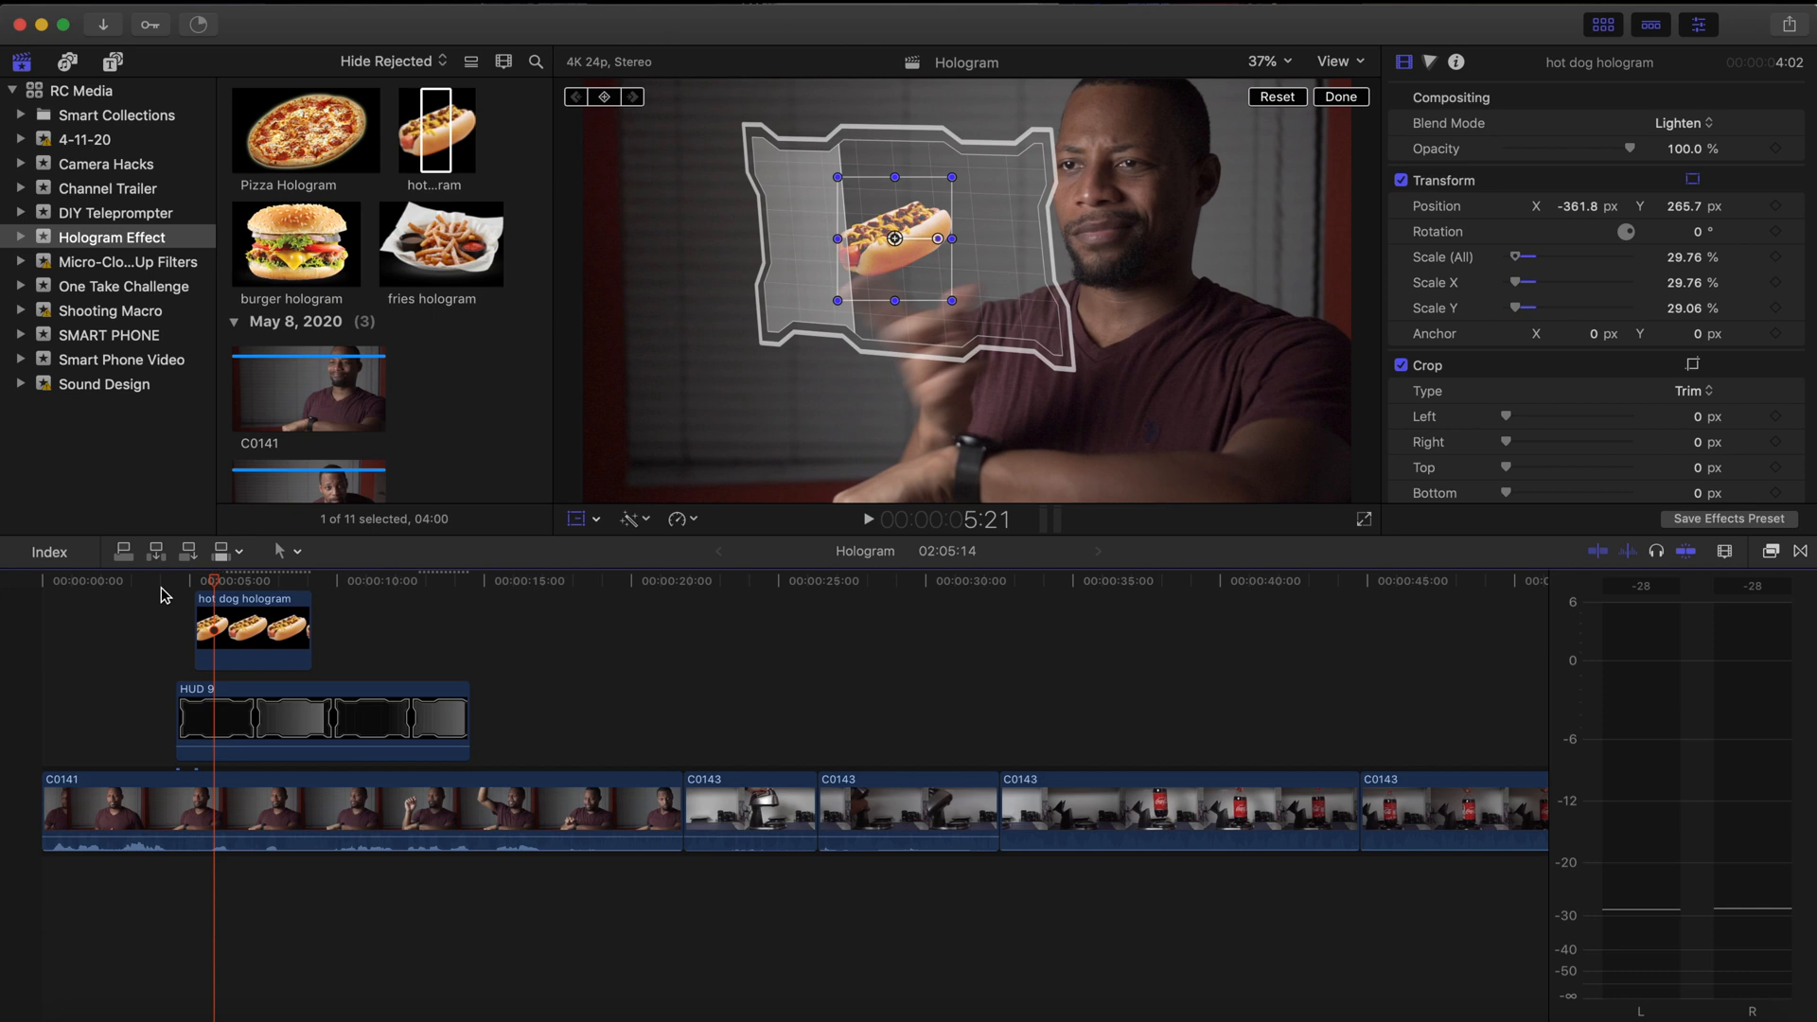
drag(897, 241, 886, 258)
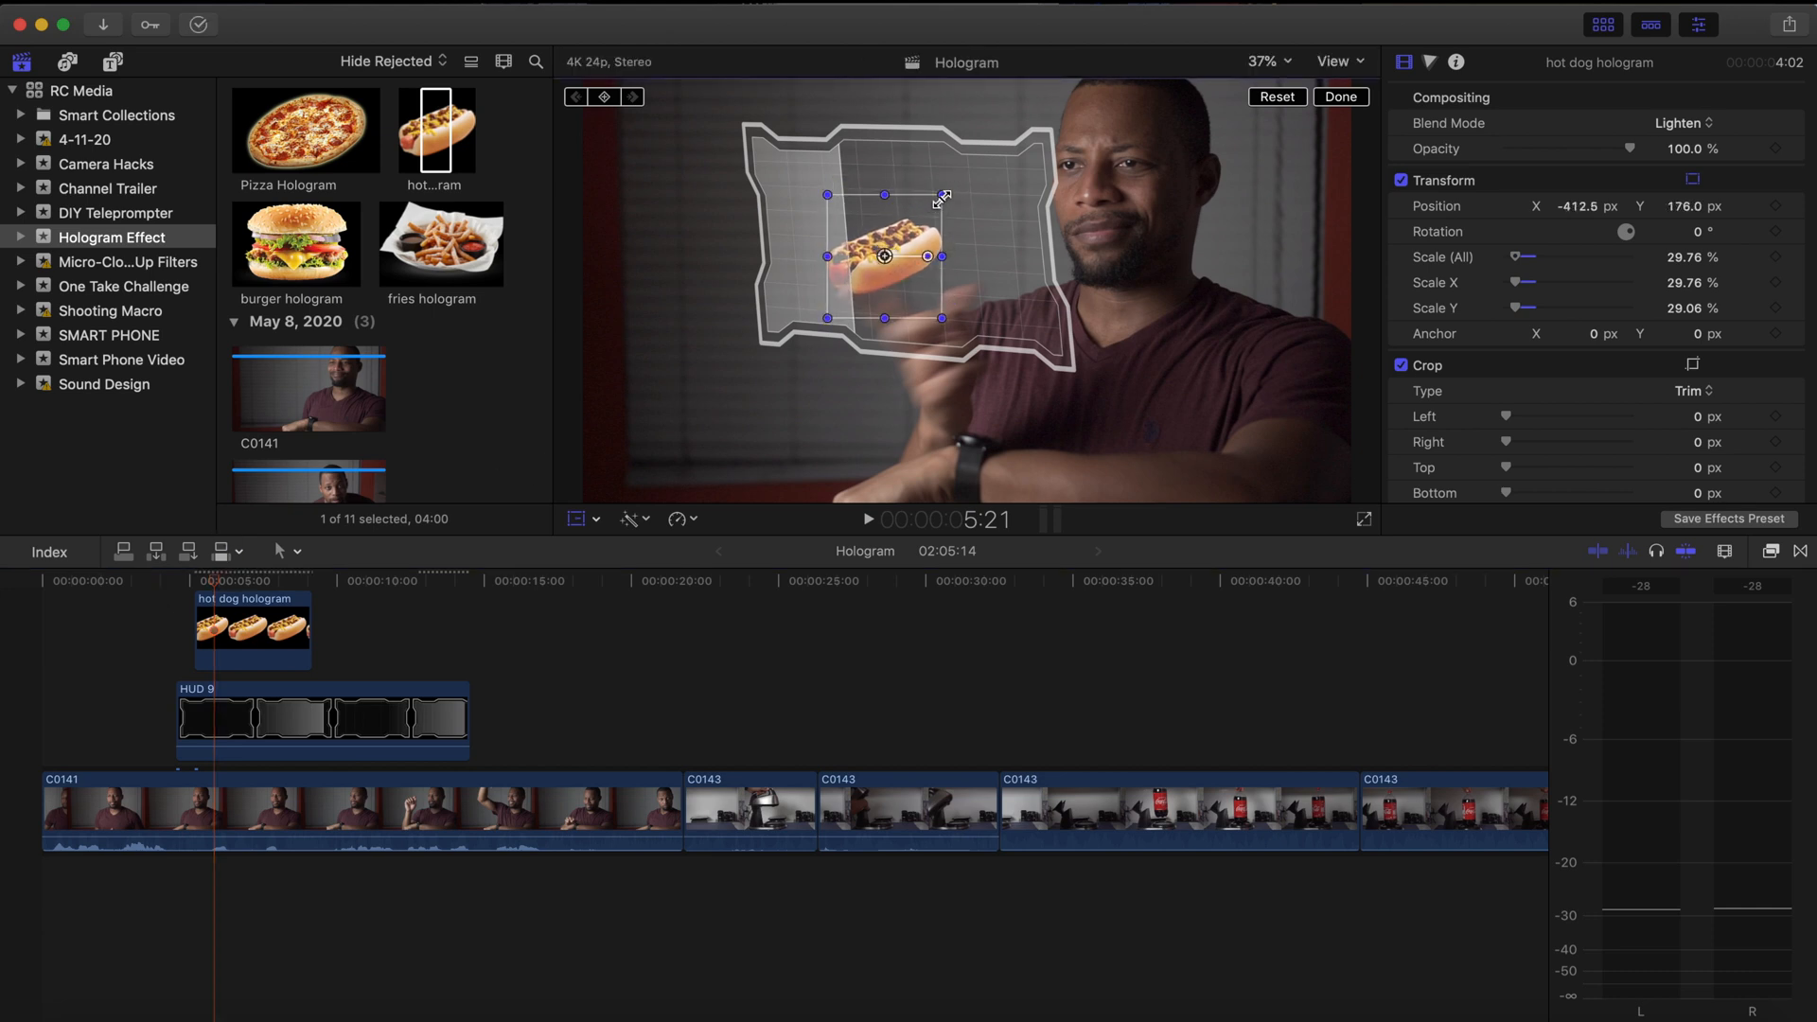
drag(942, 198, 946, 195)
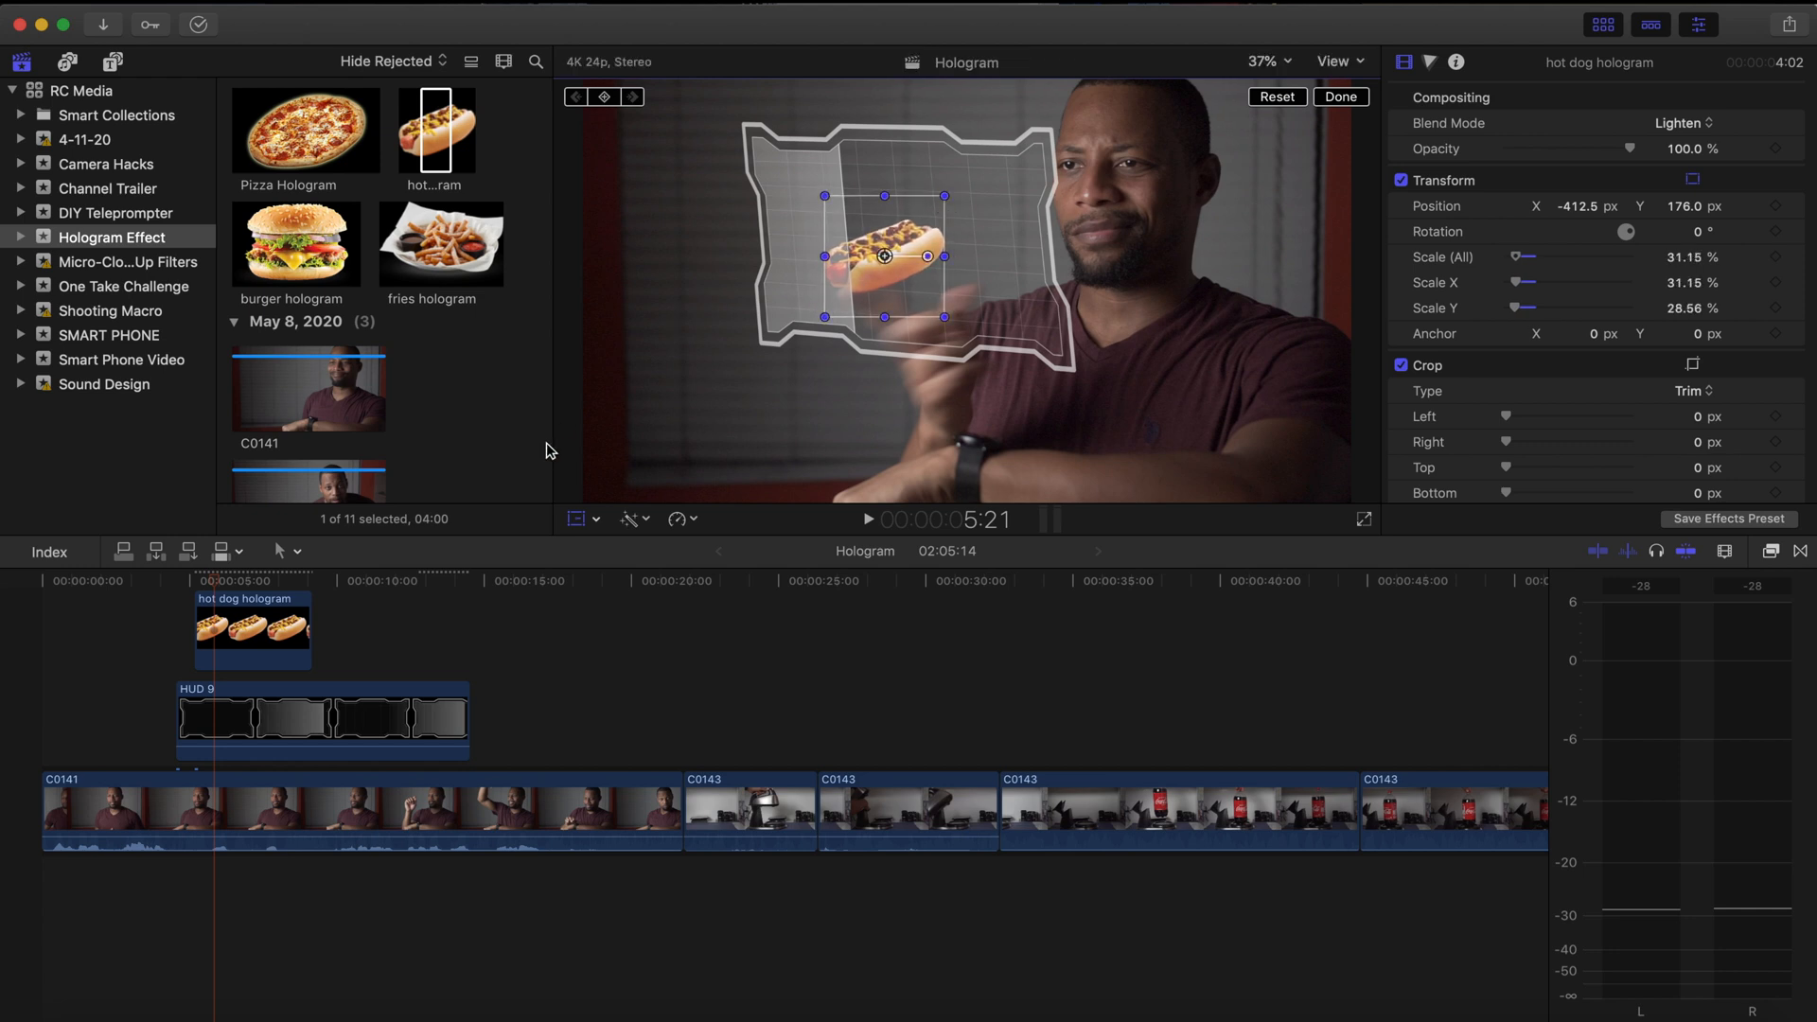
Step: Add opacity and position keyframes to the hot dog clip at 5:21, just before the hand swipes
click(189, 592)
key(Right)
key(Right)
key(Right)
key(Right)
key(Right)
key(Right)
key(Right)
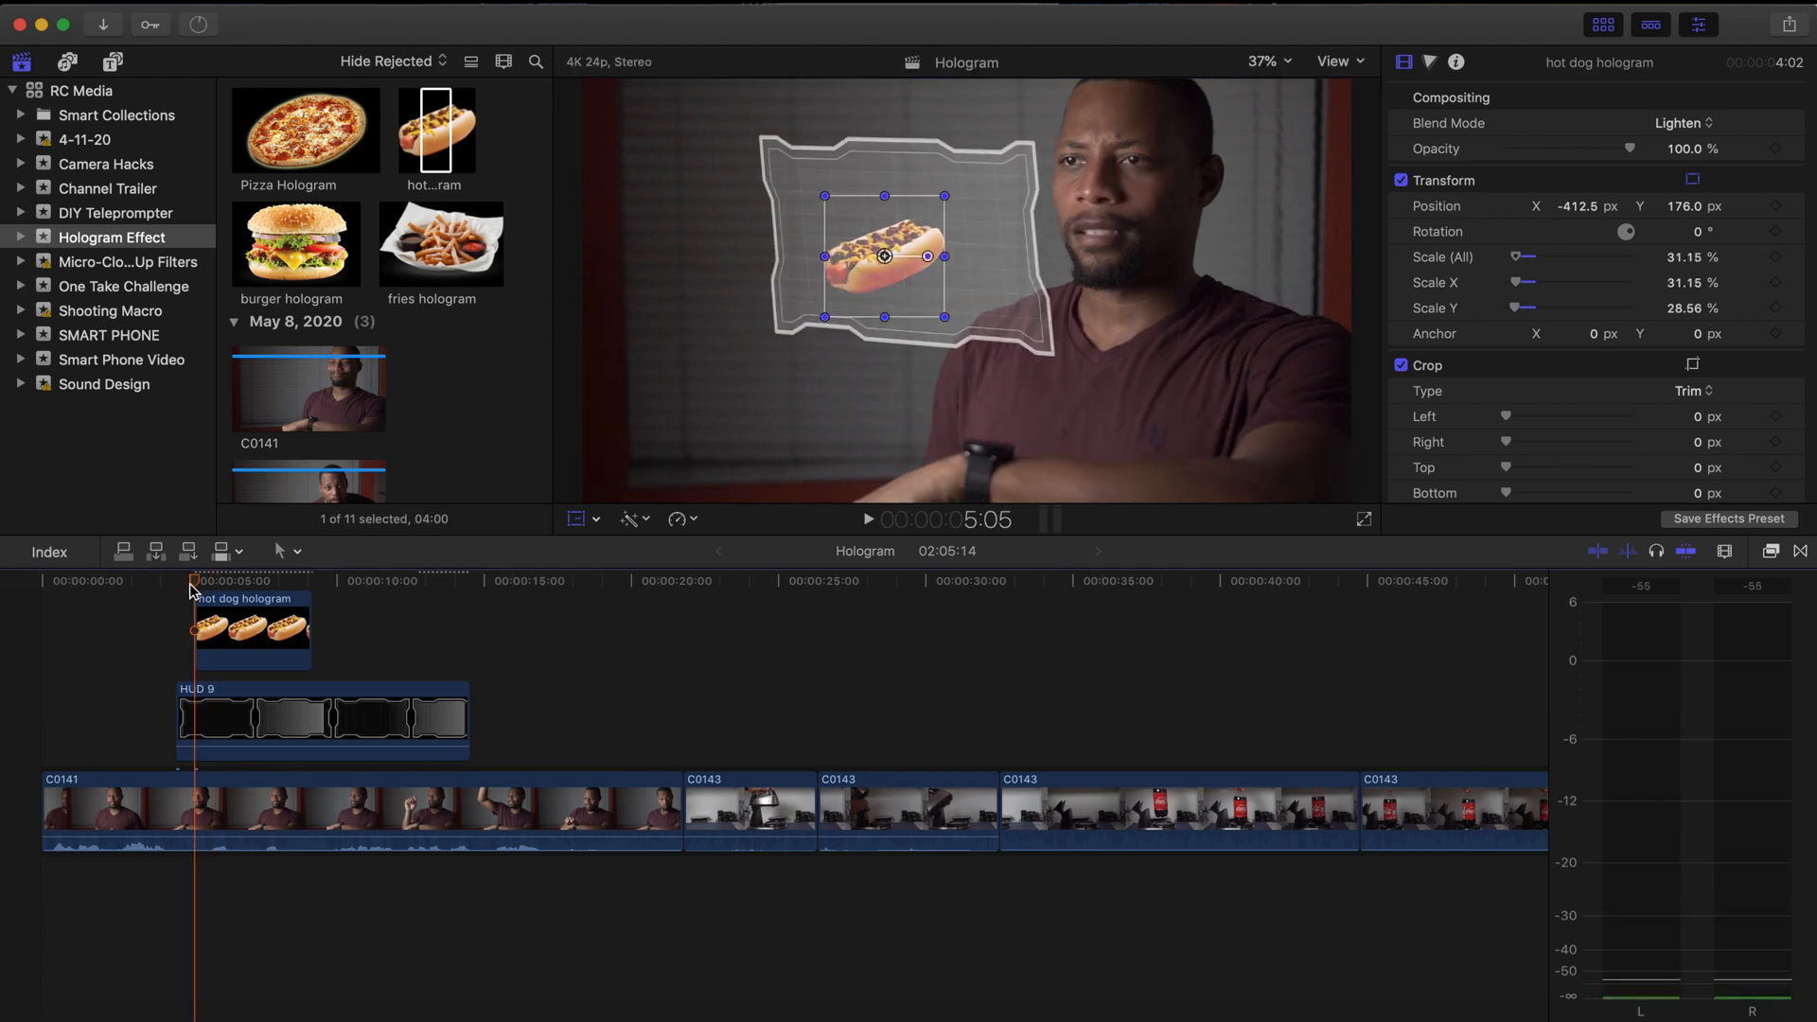
key(Right)
key(Right)
key(Right)
key(Right)
key(Right)
key(Right)
key(Right)
key(Right)
key(Right)
key(Right)
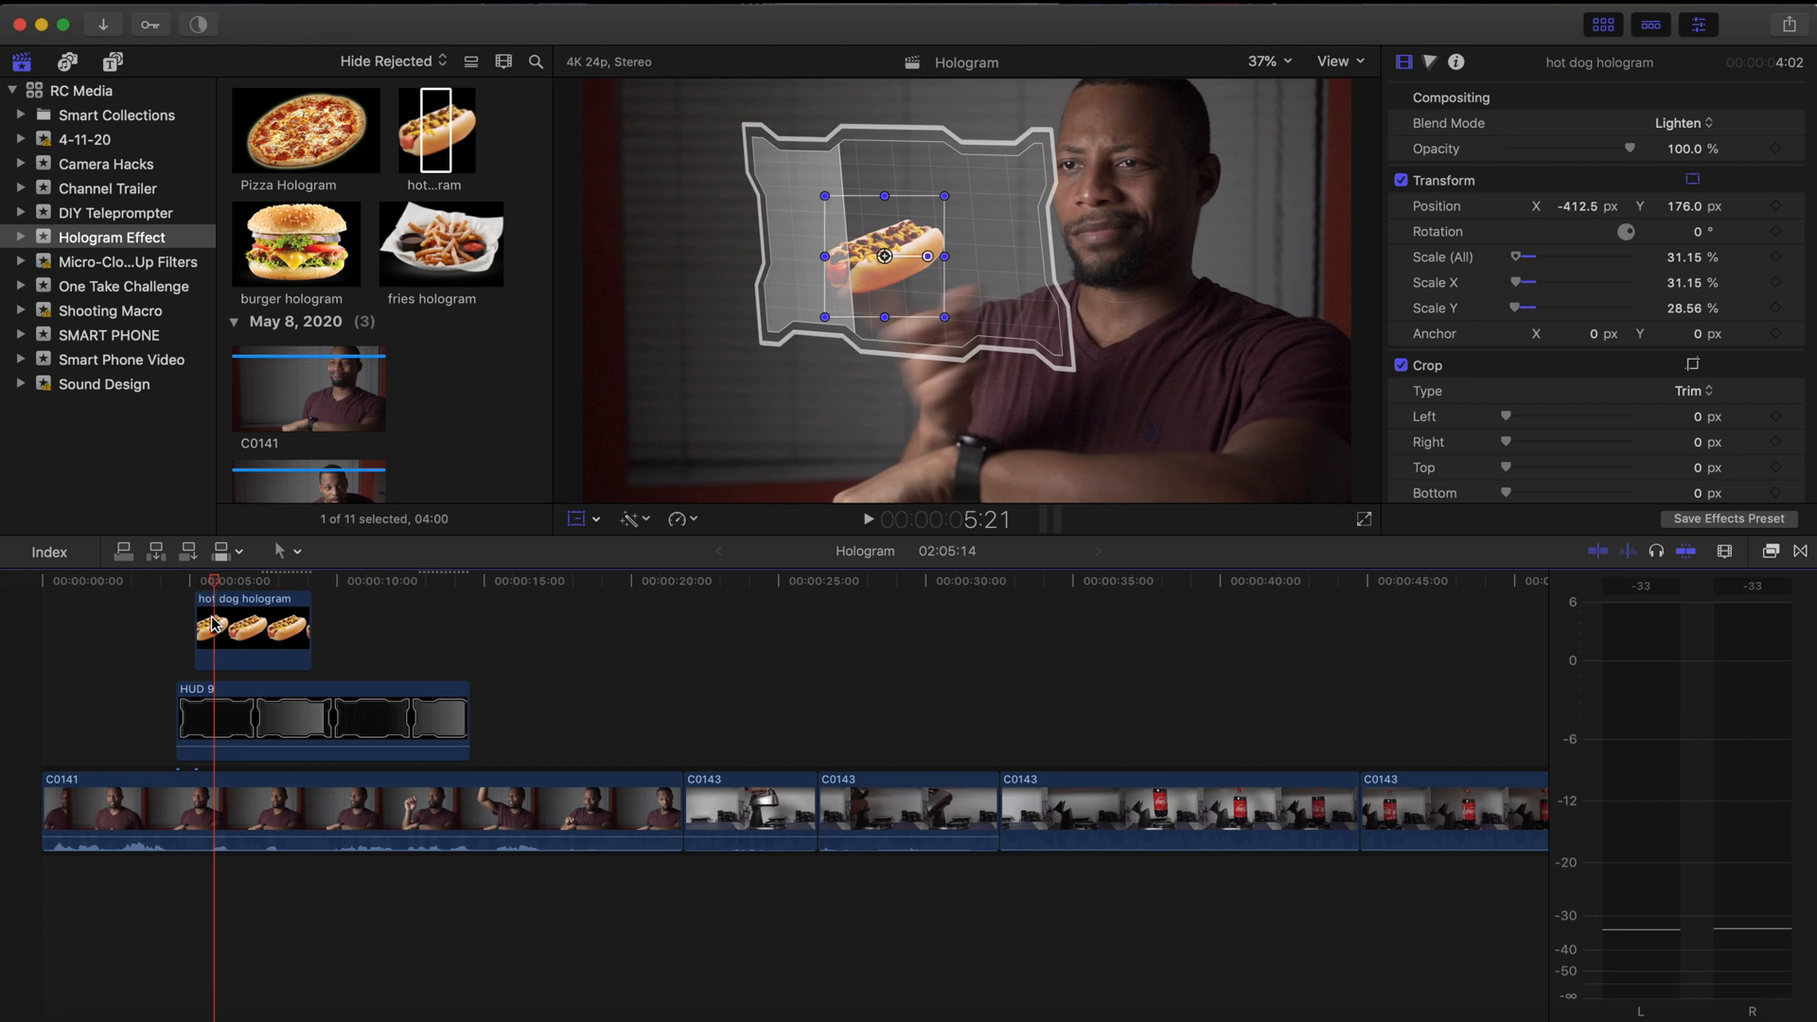
click(214, 623)
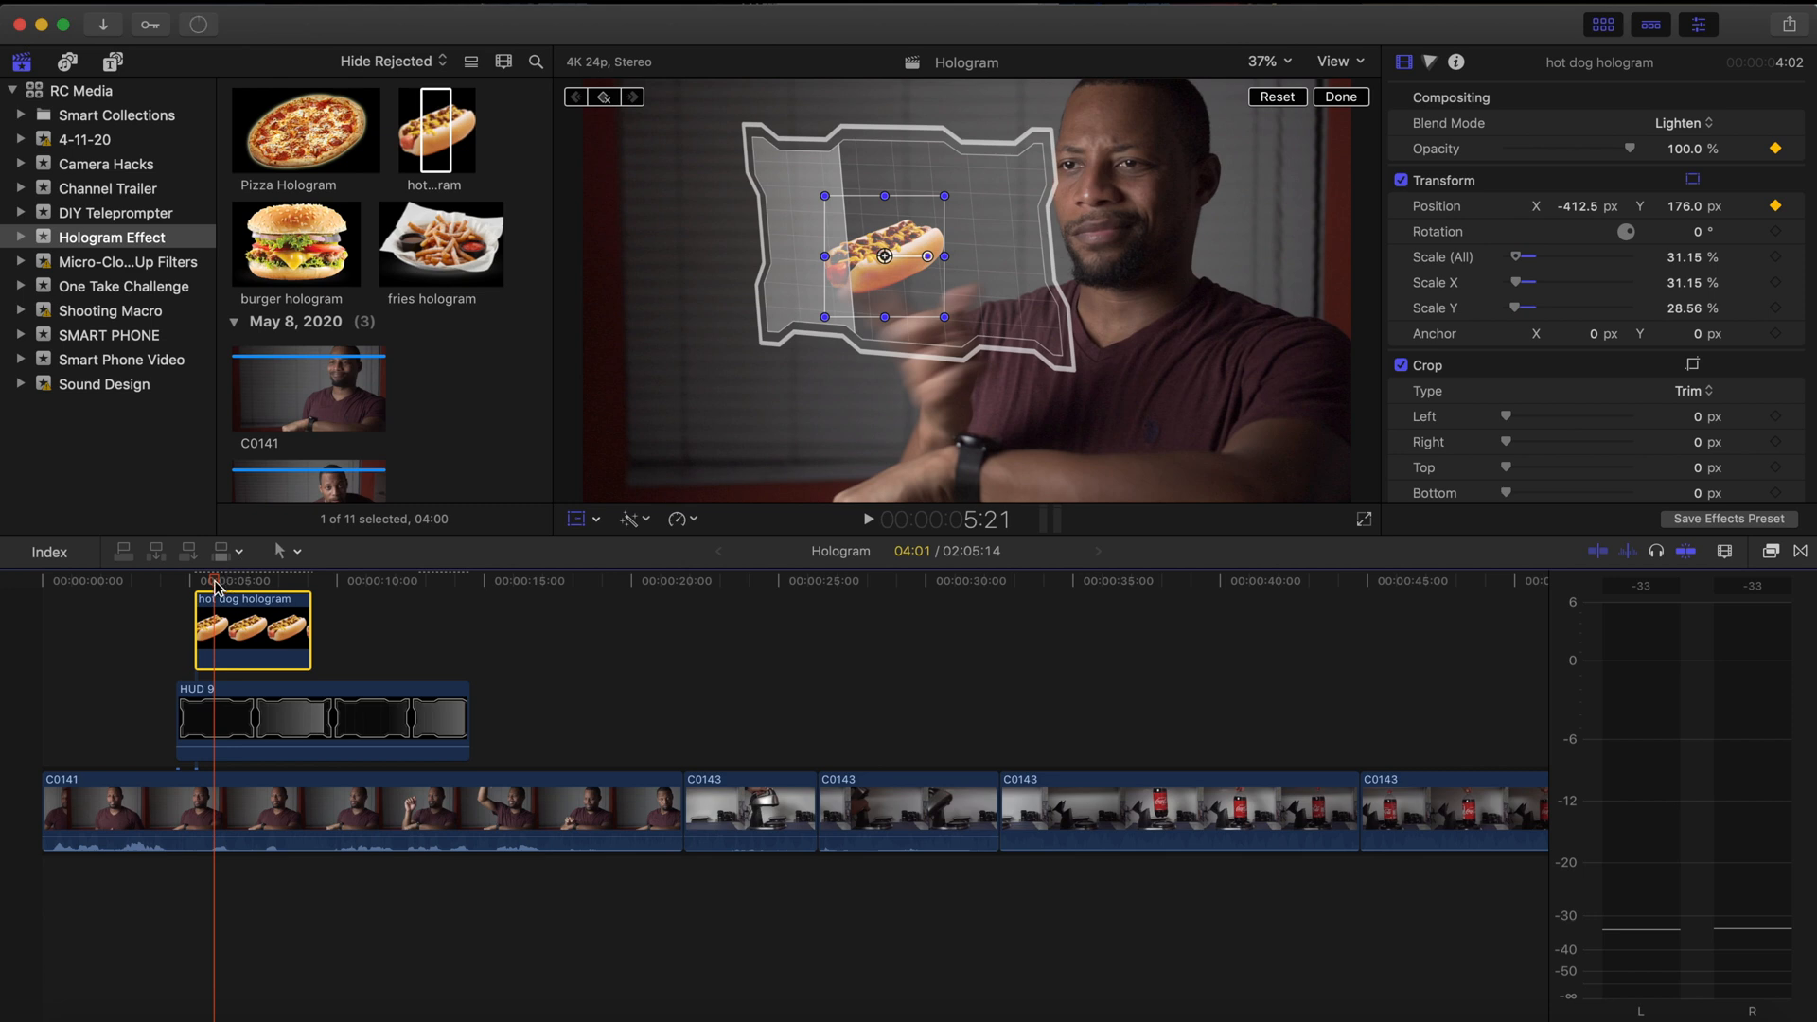
Step: At frame 5:23, move the hot dog across to about X 706.1, Y 162.5 px and set its opacity to 0%
key(Right)
key(Right)
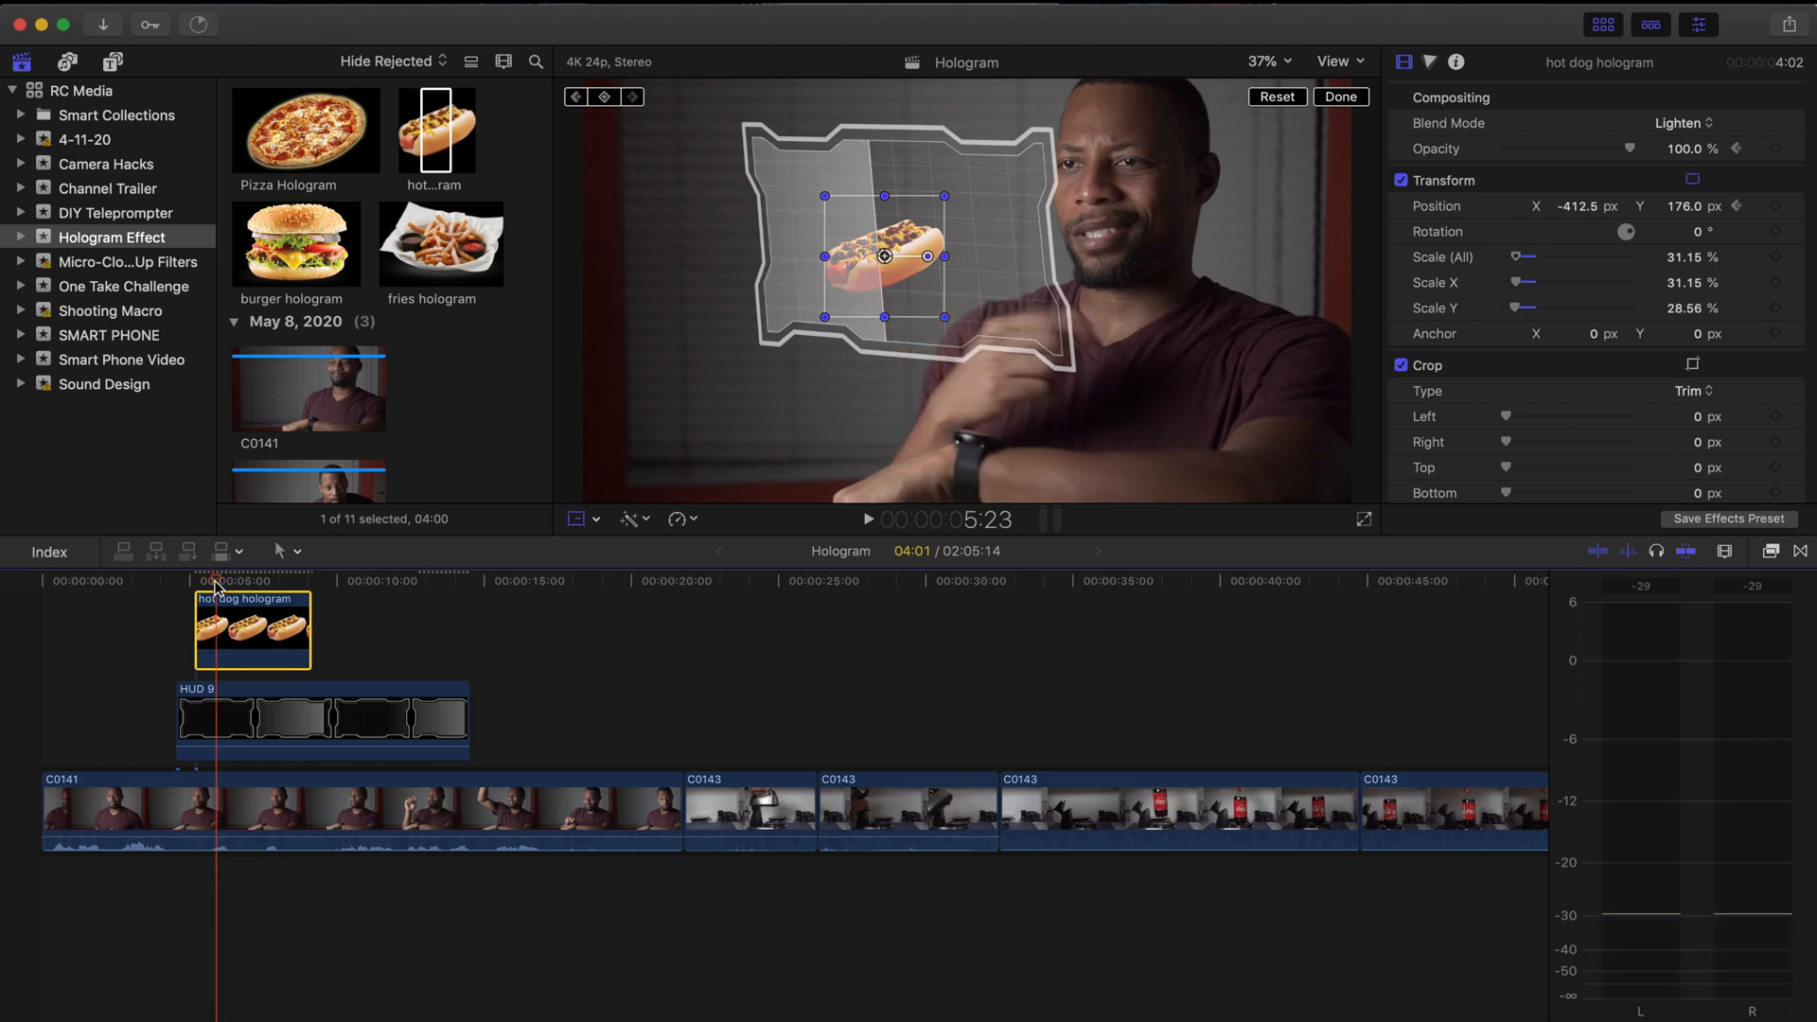
key(Left)
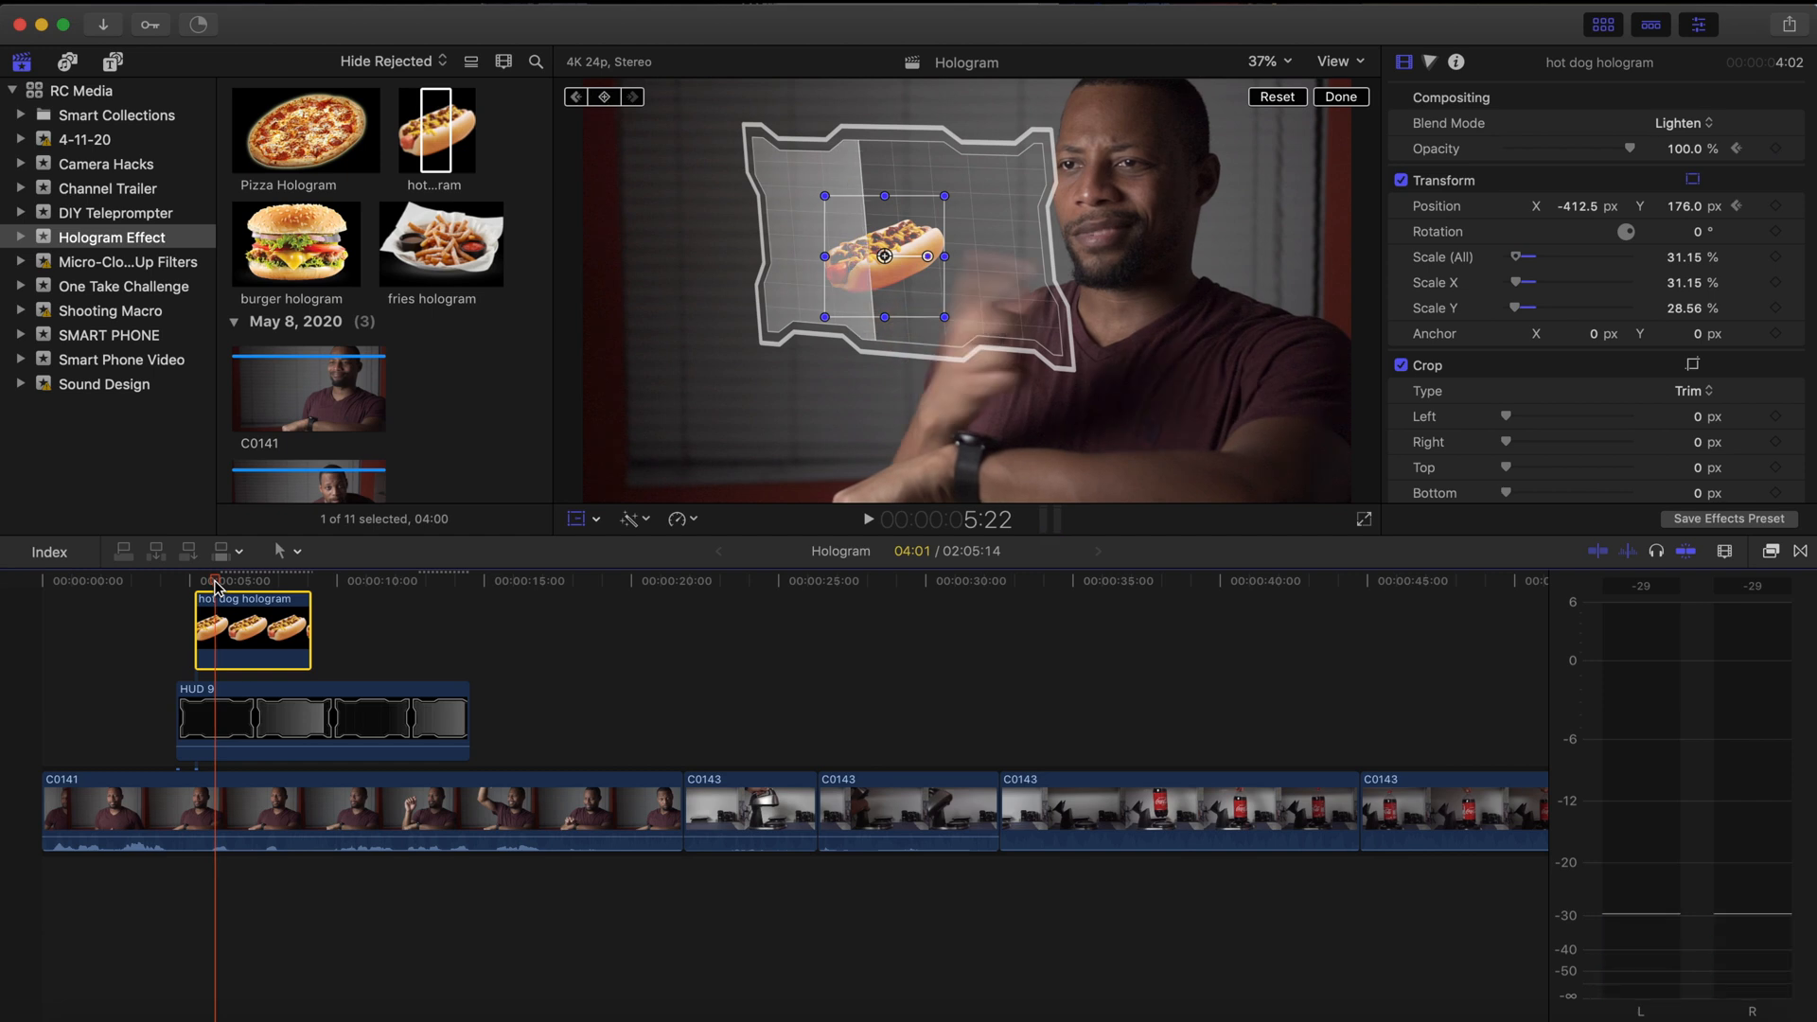
key(Right)
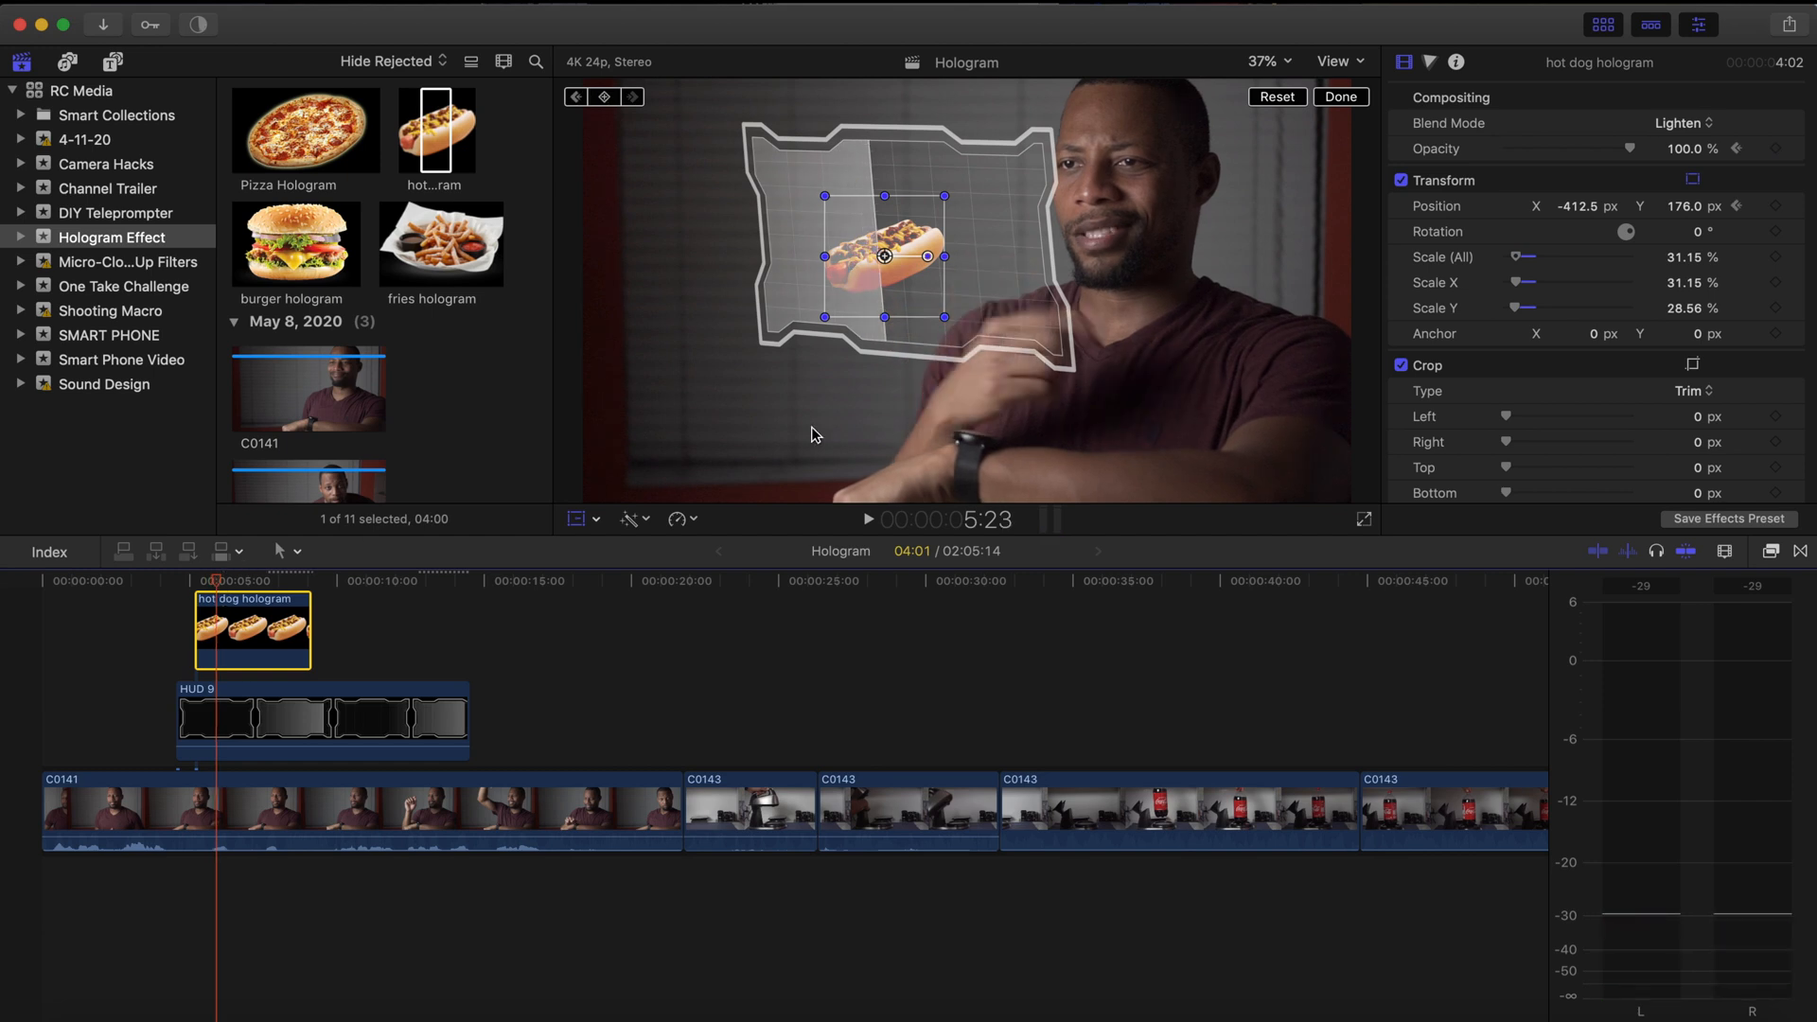
drag(884, 257, 1109, 258)
drag(1632, 151, 1437, 152)
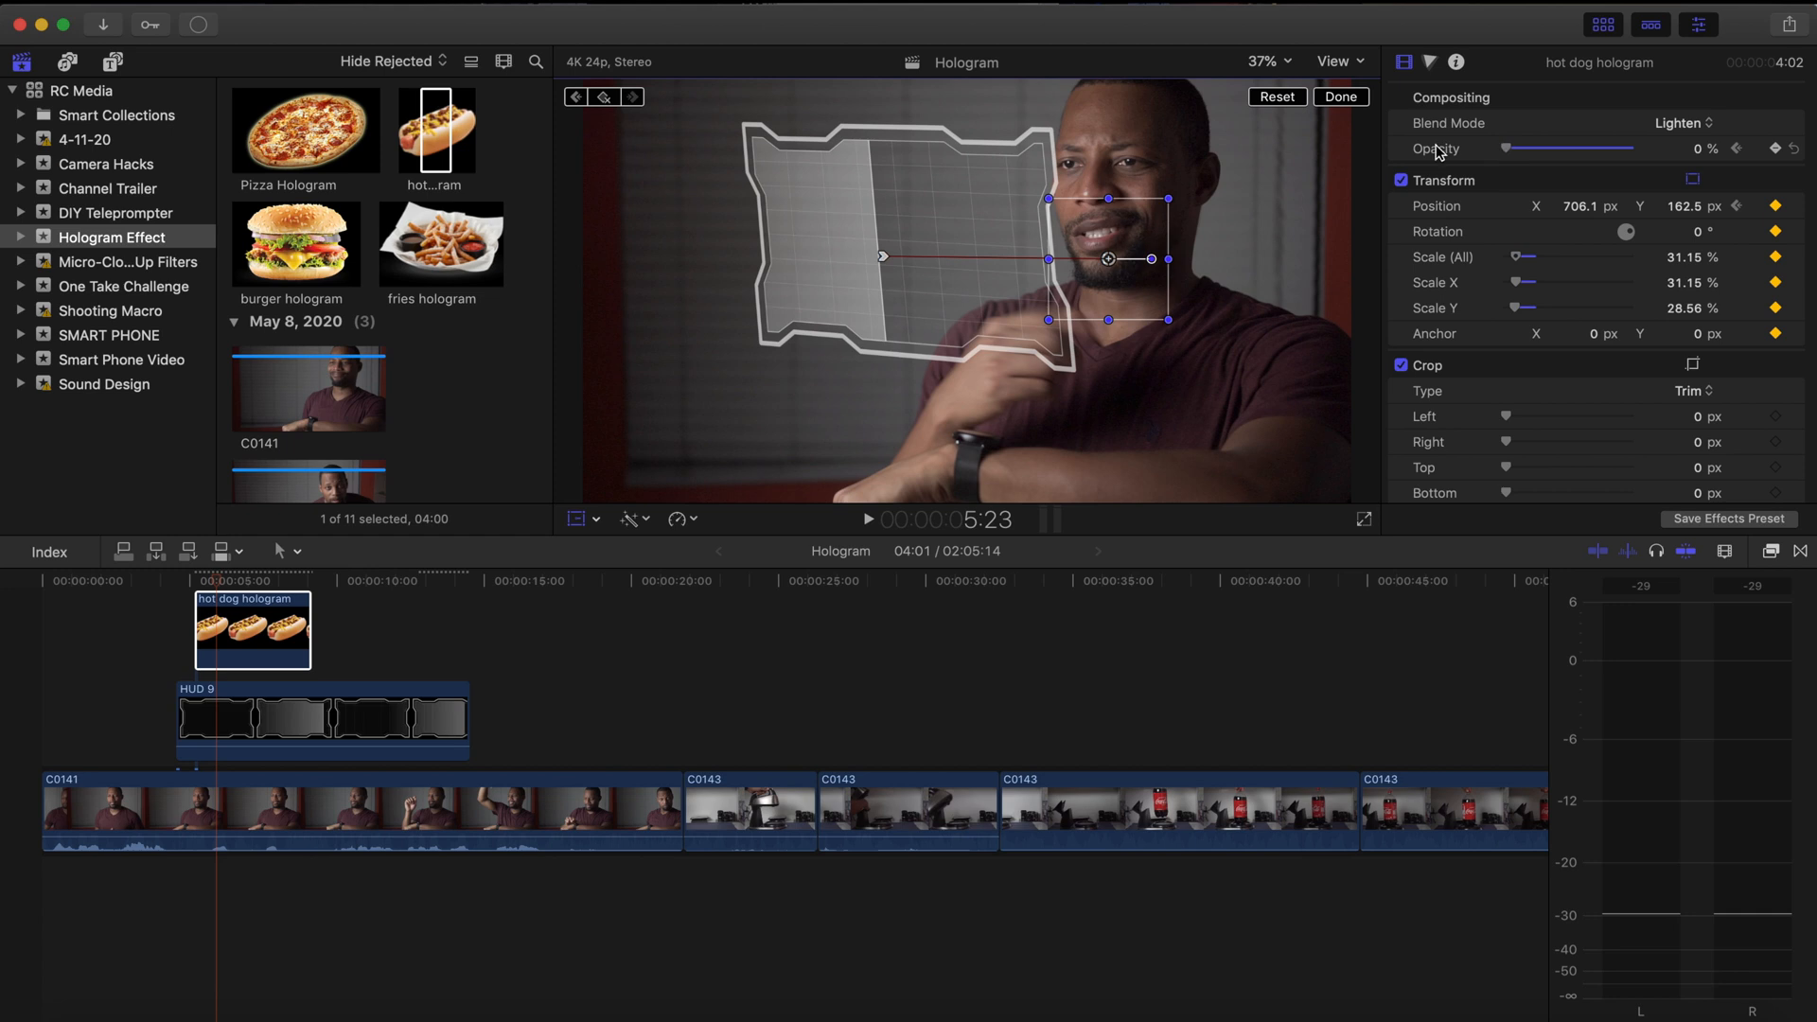
Step: Trim the end of the hot dog hologram clip back to 6:03
click(198, 593)
key(space)
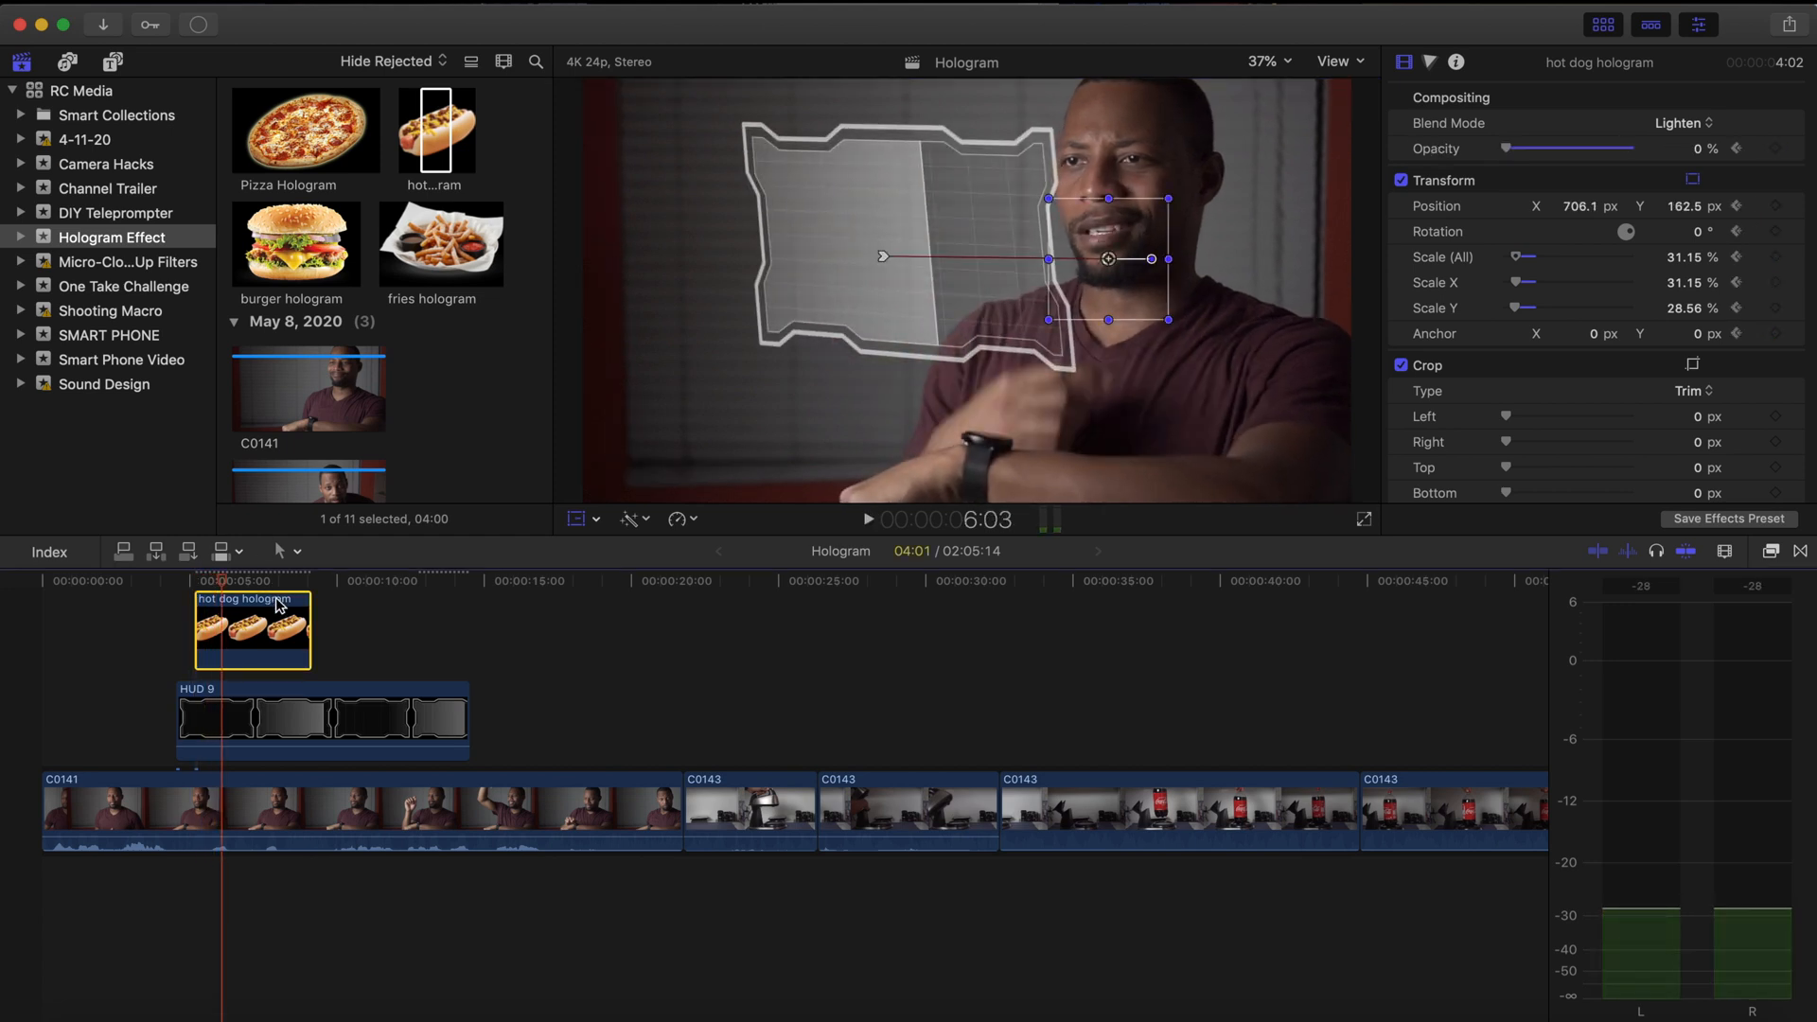
drag(310, 613, 224, 627)
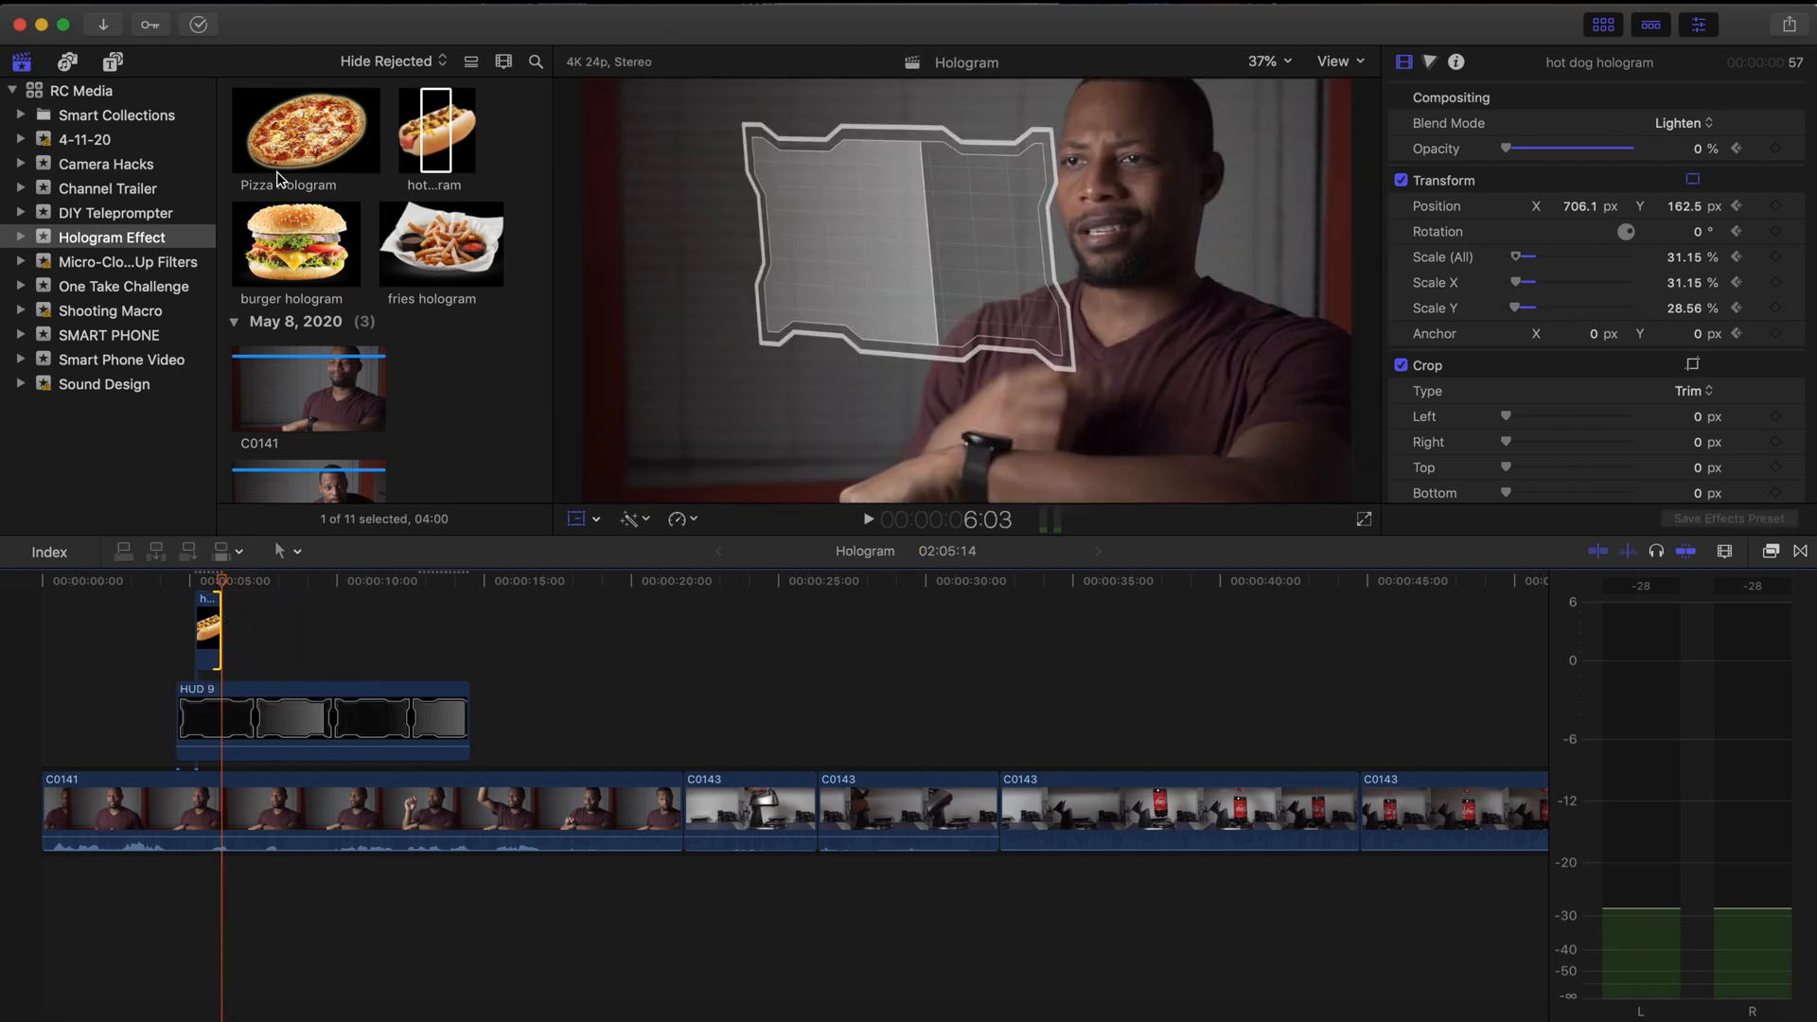
Step: Place the Pizza Hologram clip right after the hot dog clip at 6:03 and scale it to about 22% by 30%
click(283, 137)
drag(282, 136, 233, 621)
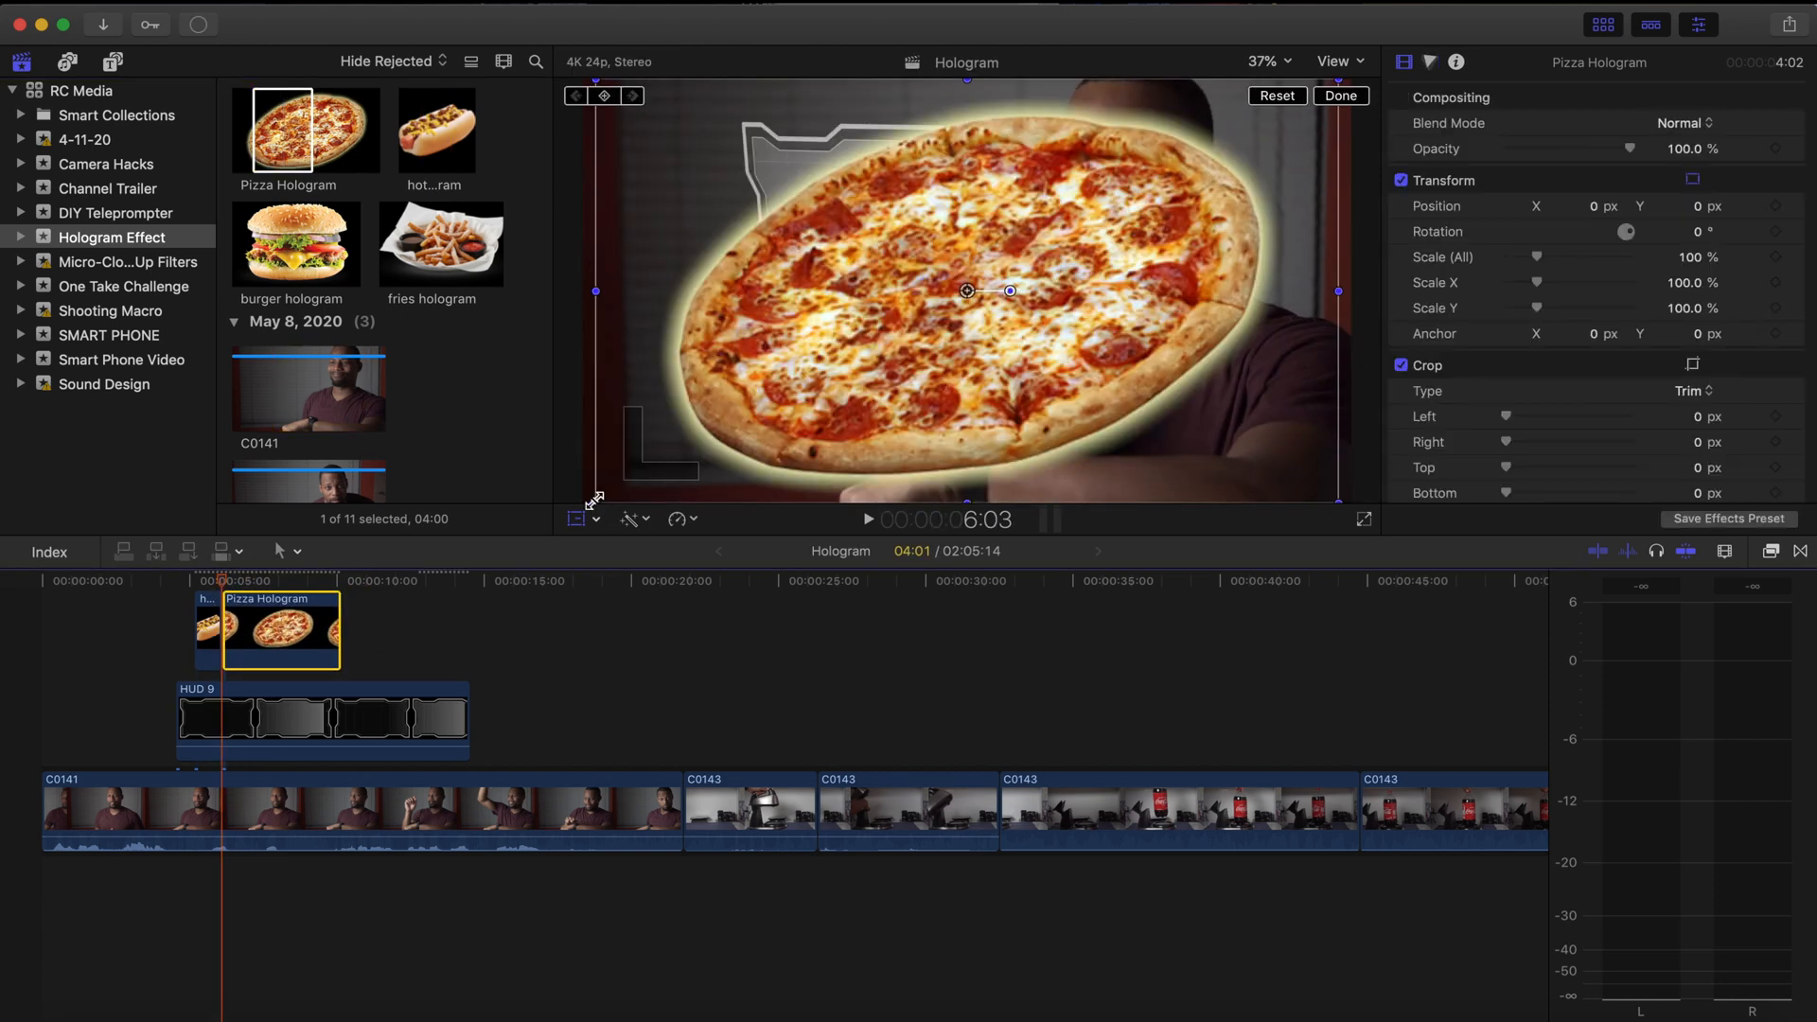
drag(597, 507, 884, 355)
drag(985, 291, 985, 290)
Step: Set the pizza's blend mode to Lighten and move it inside the HUD frame at about X -269.5, Y 235.5 px
click(1686, 127)
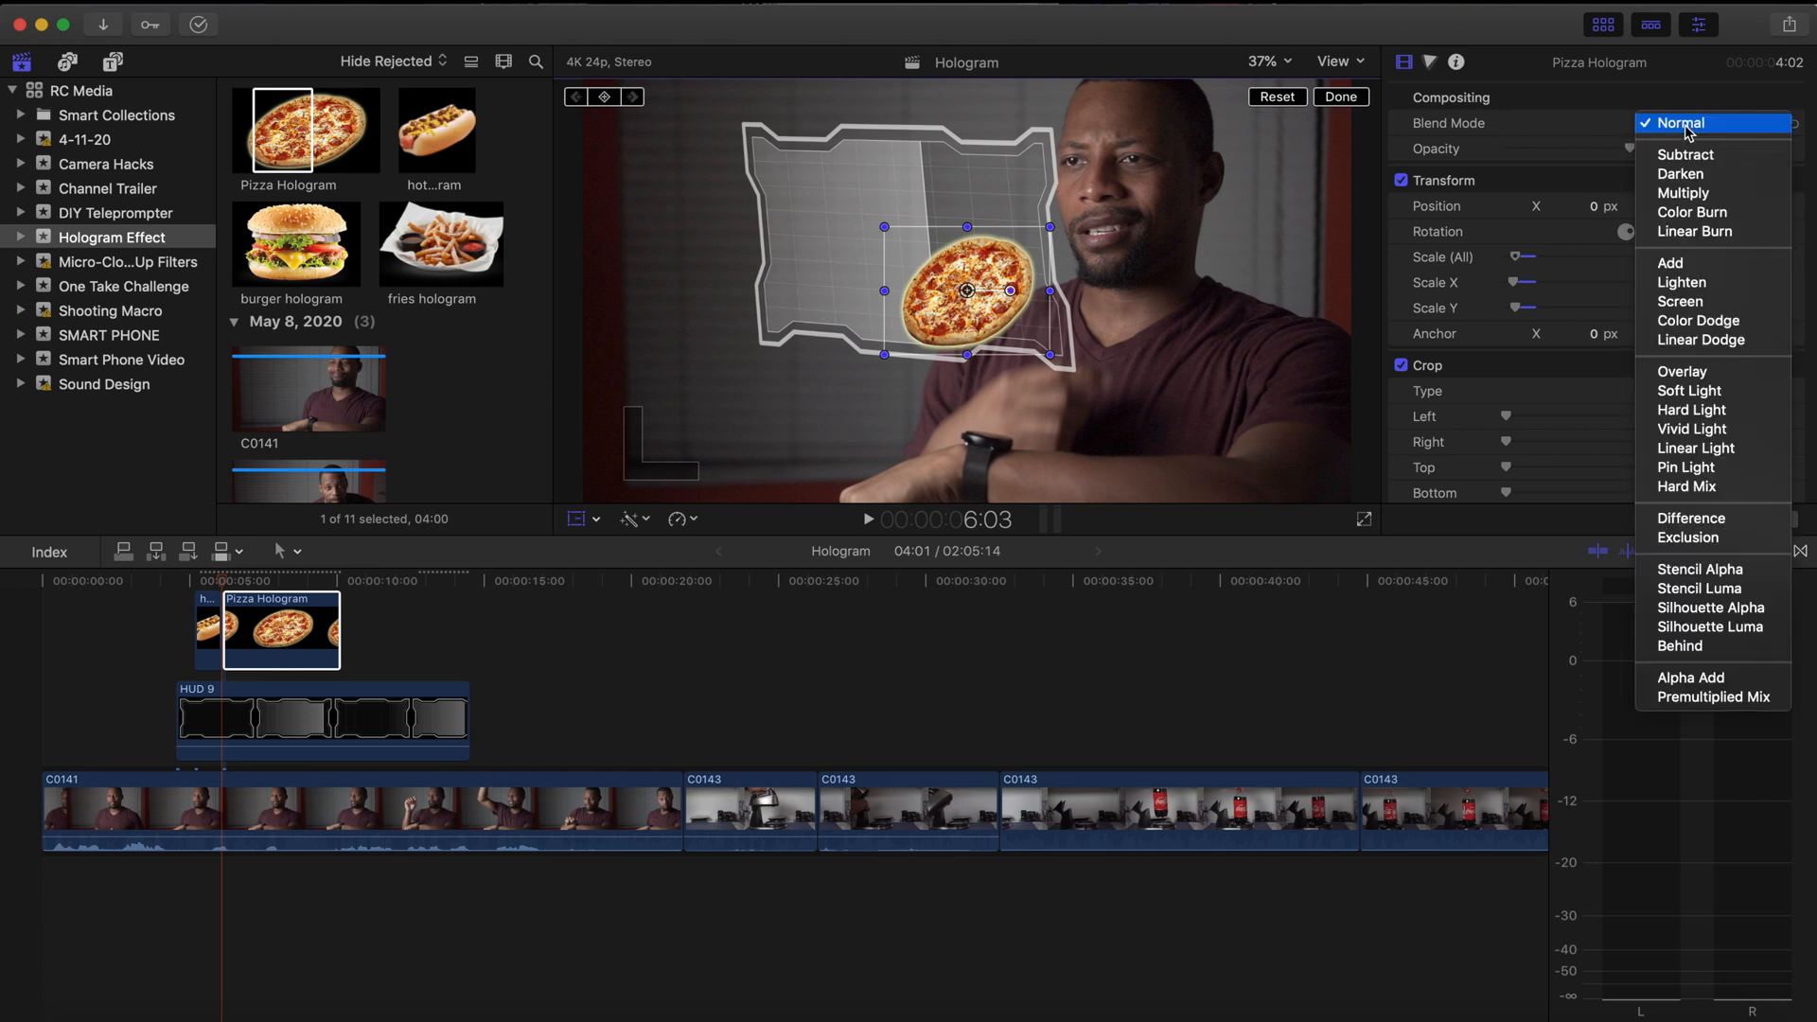
click(1693, 282)
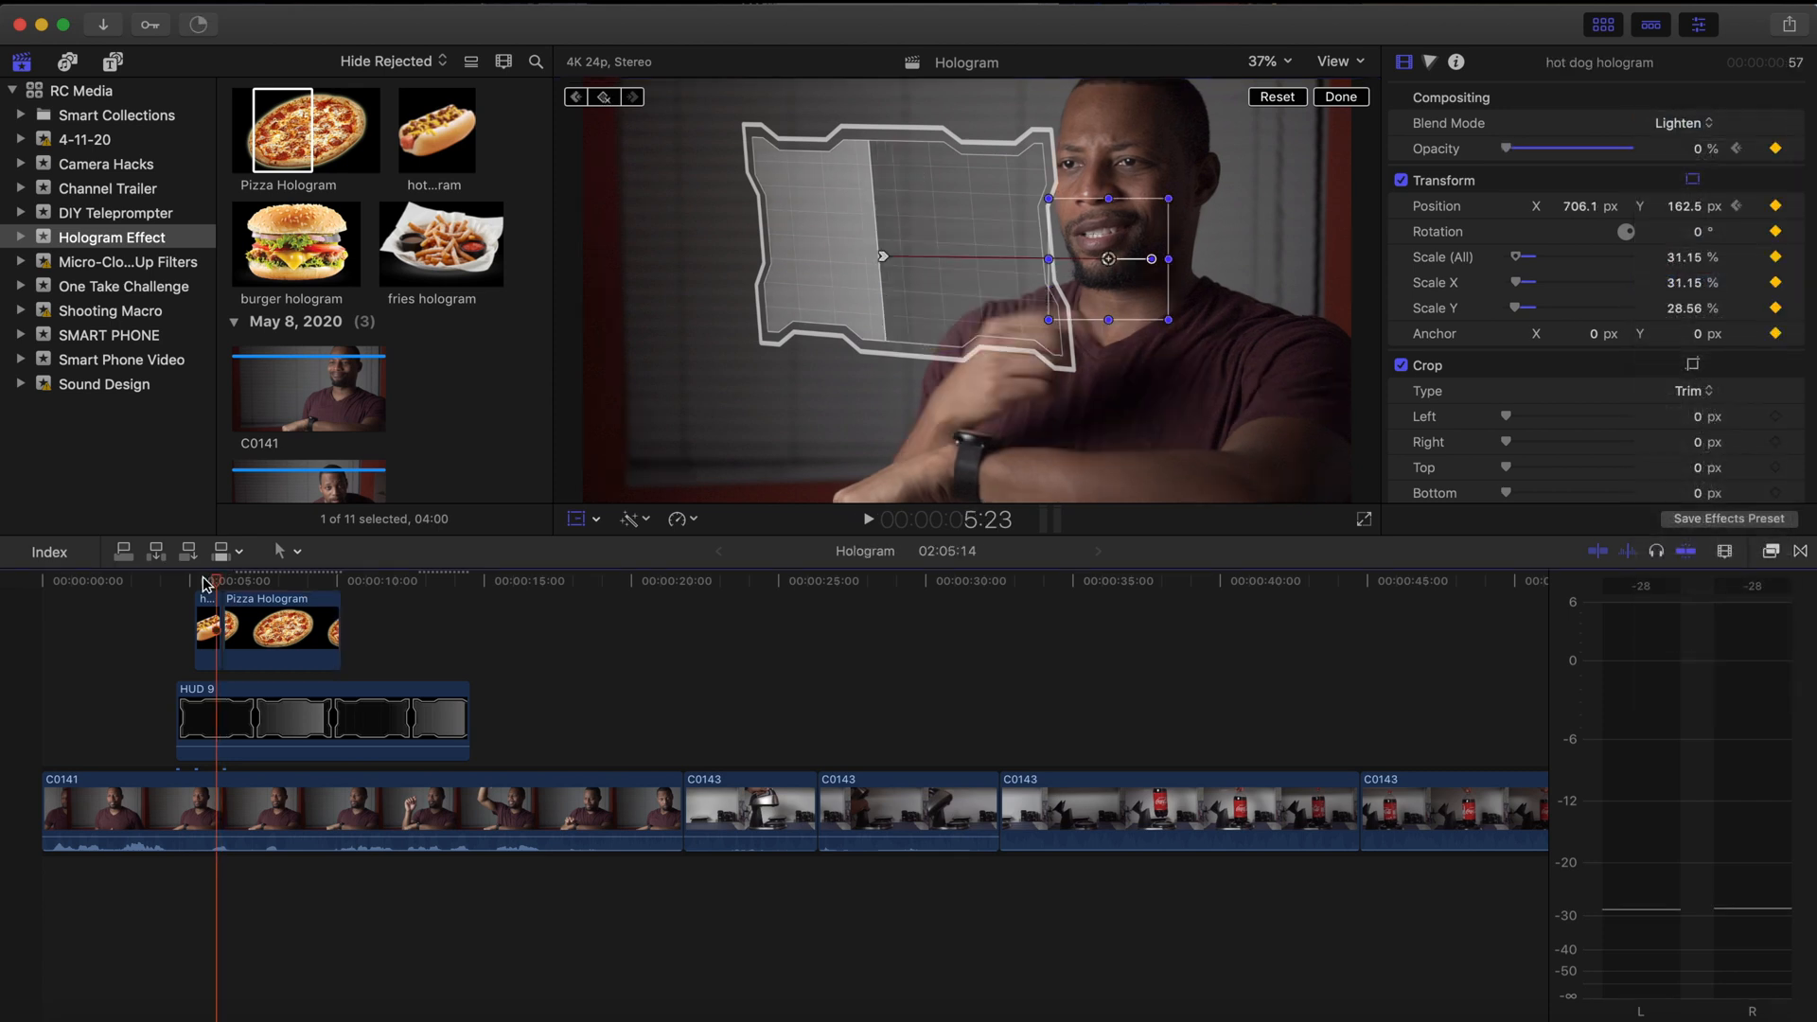
Step: Move the Pizza Hologram clip earlier onto a track above the hot dog clip, starting at about 5:23
key(super+equal)
key(super+equal)
scroll(281, 641, right, 1)
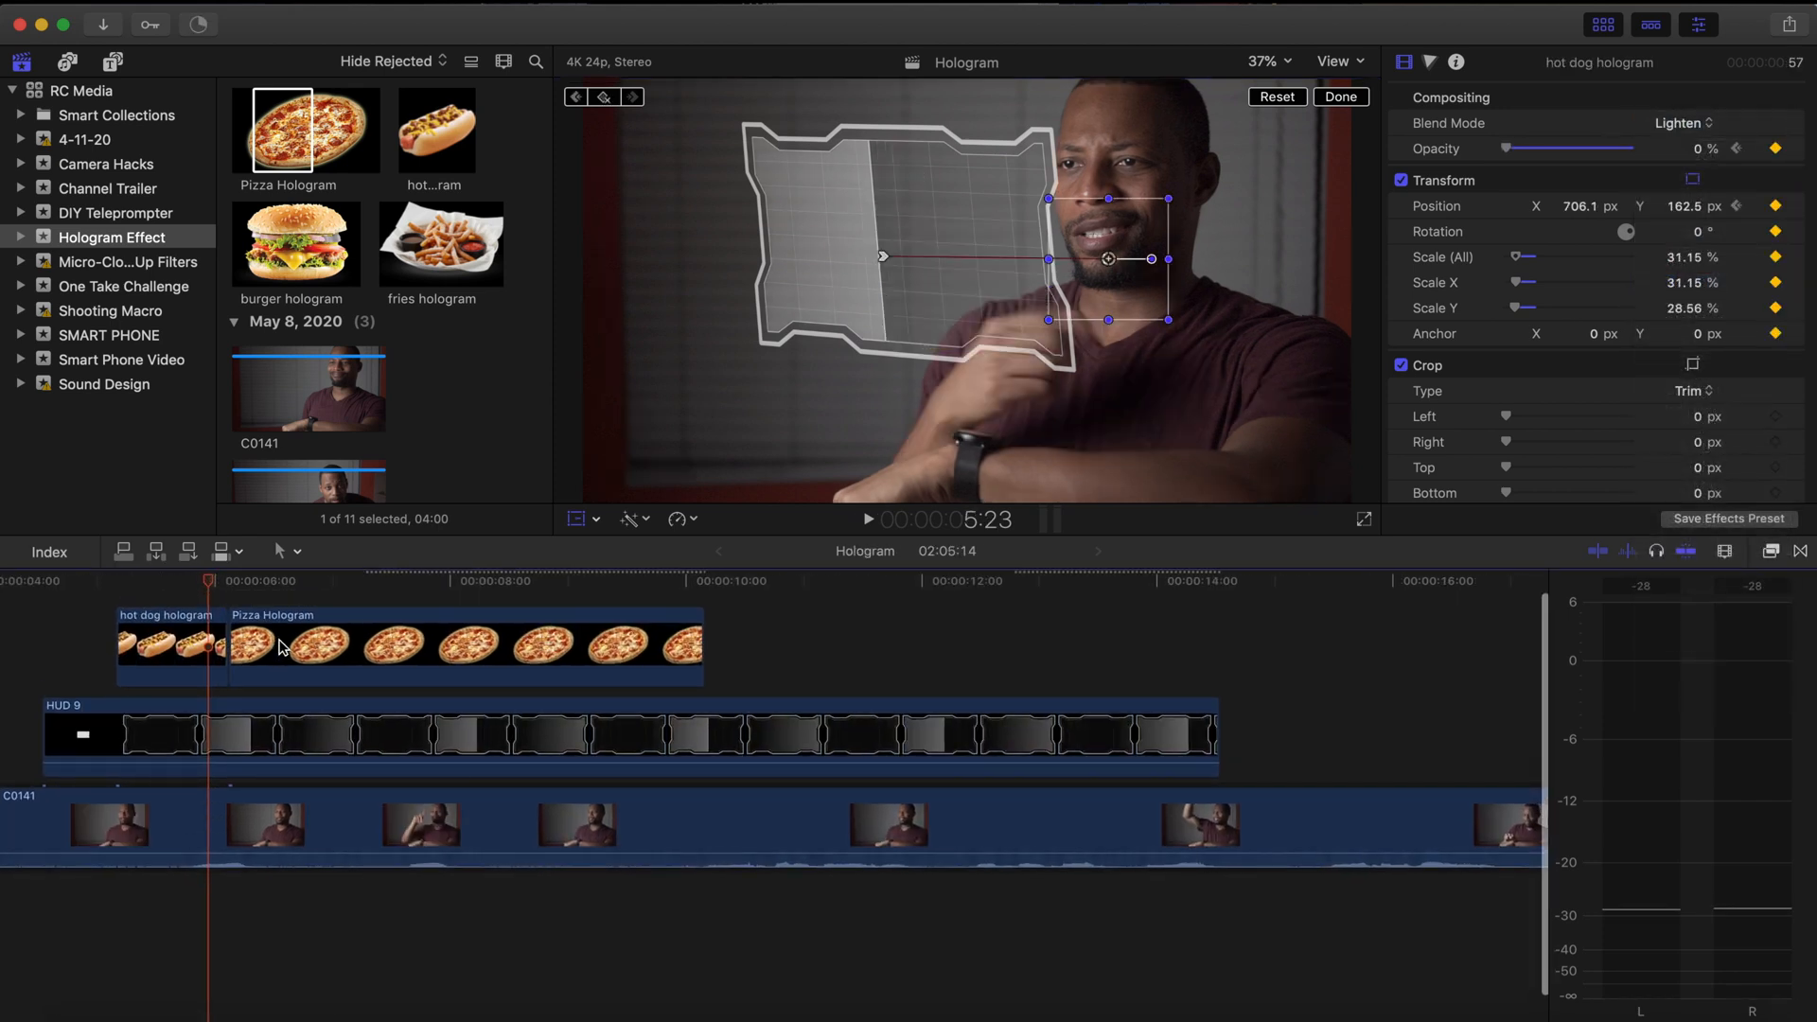
drag(281, 645, 266, 607)
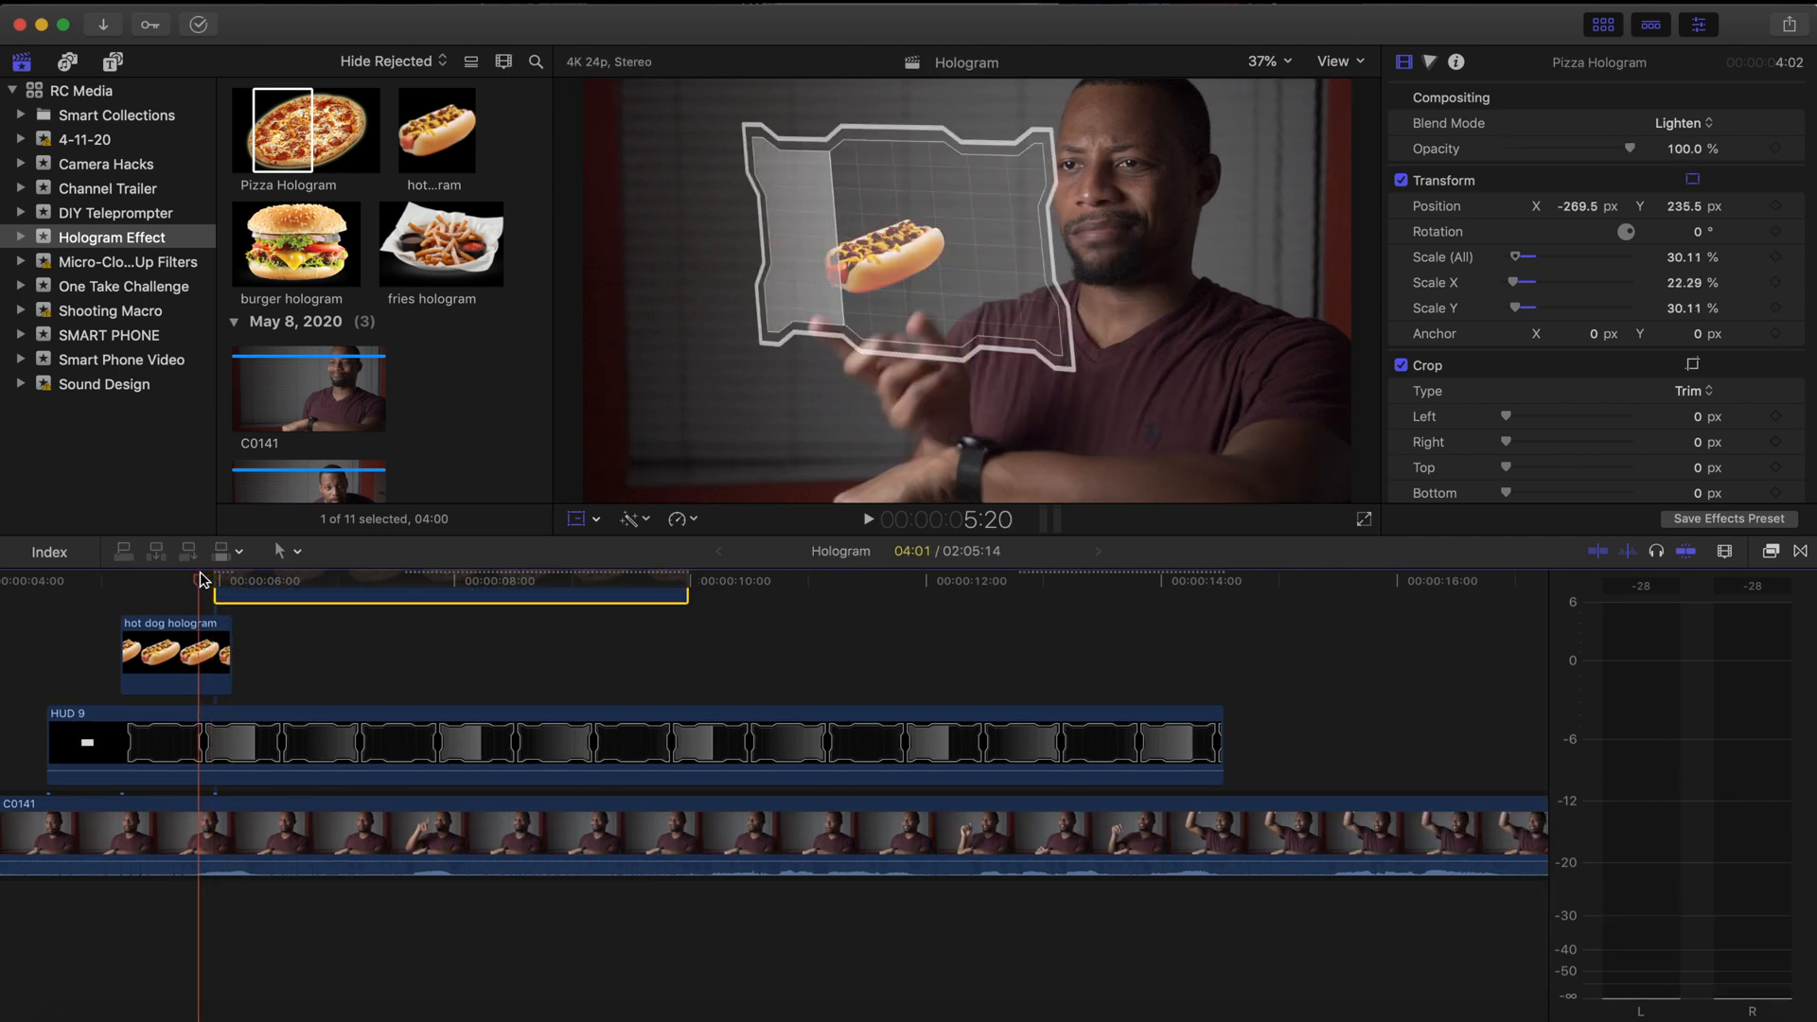
key(shift+t)
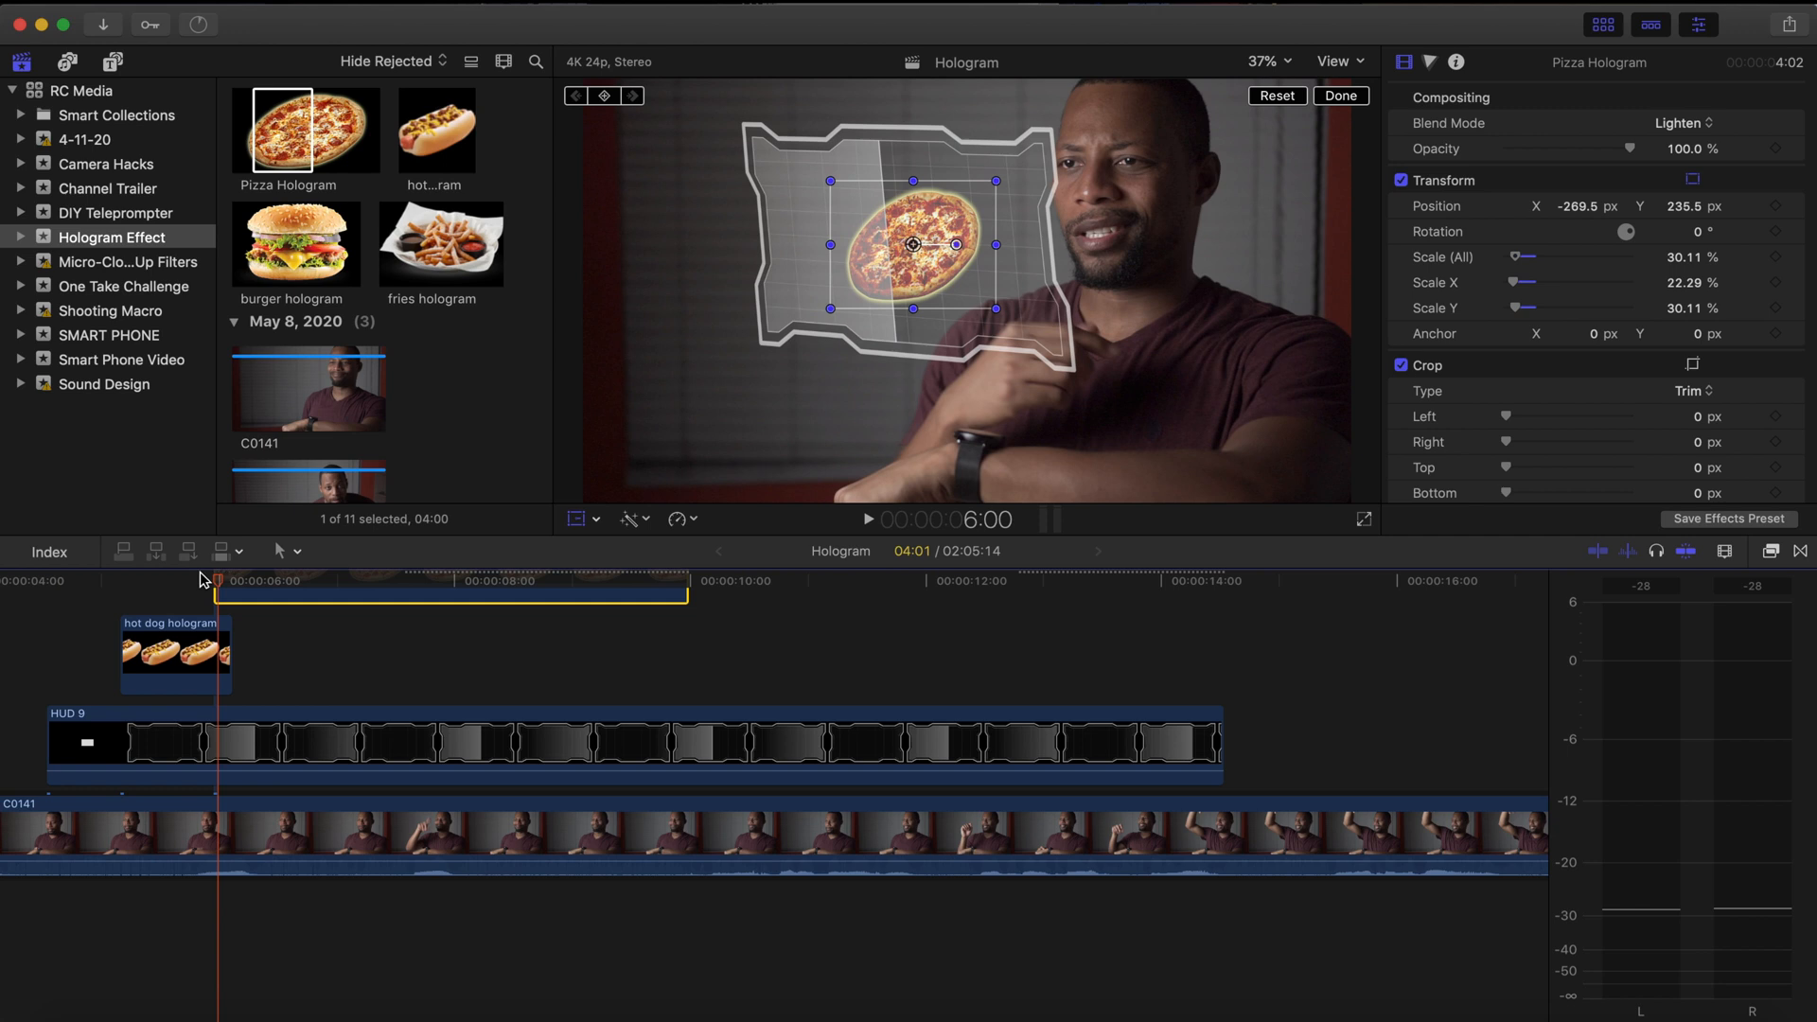
key(Left)
key(Left)
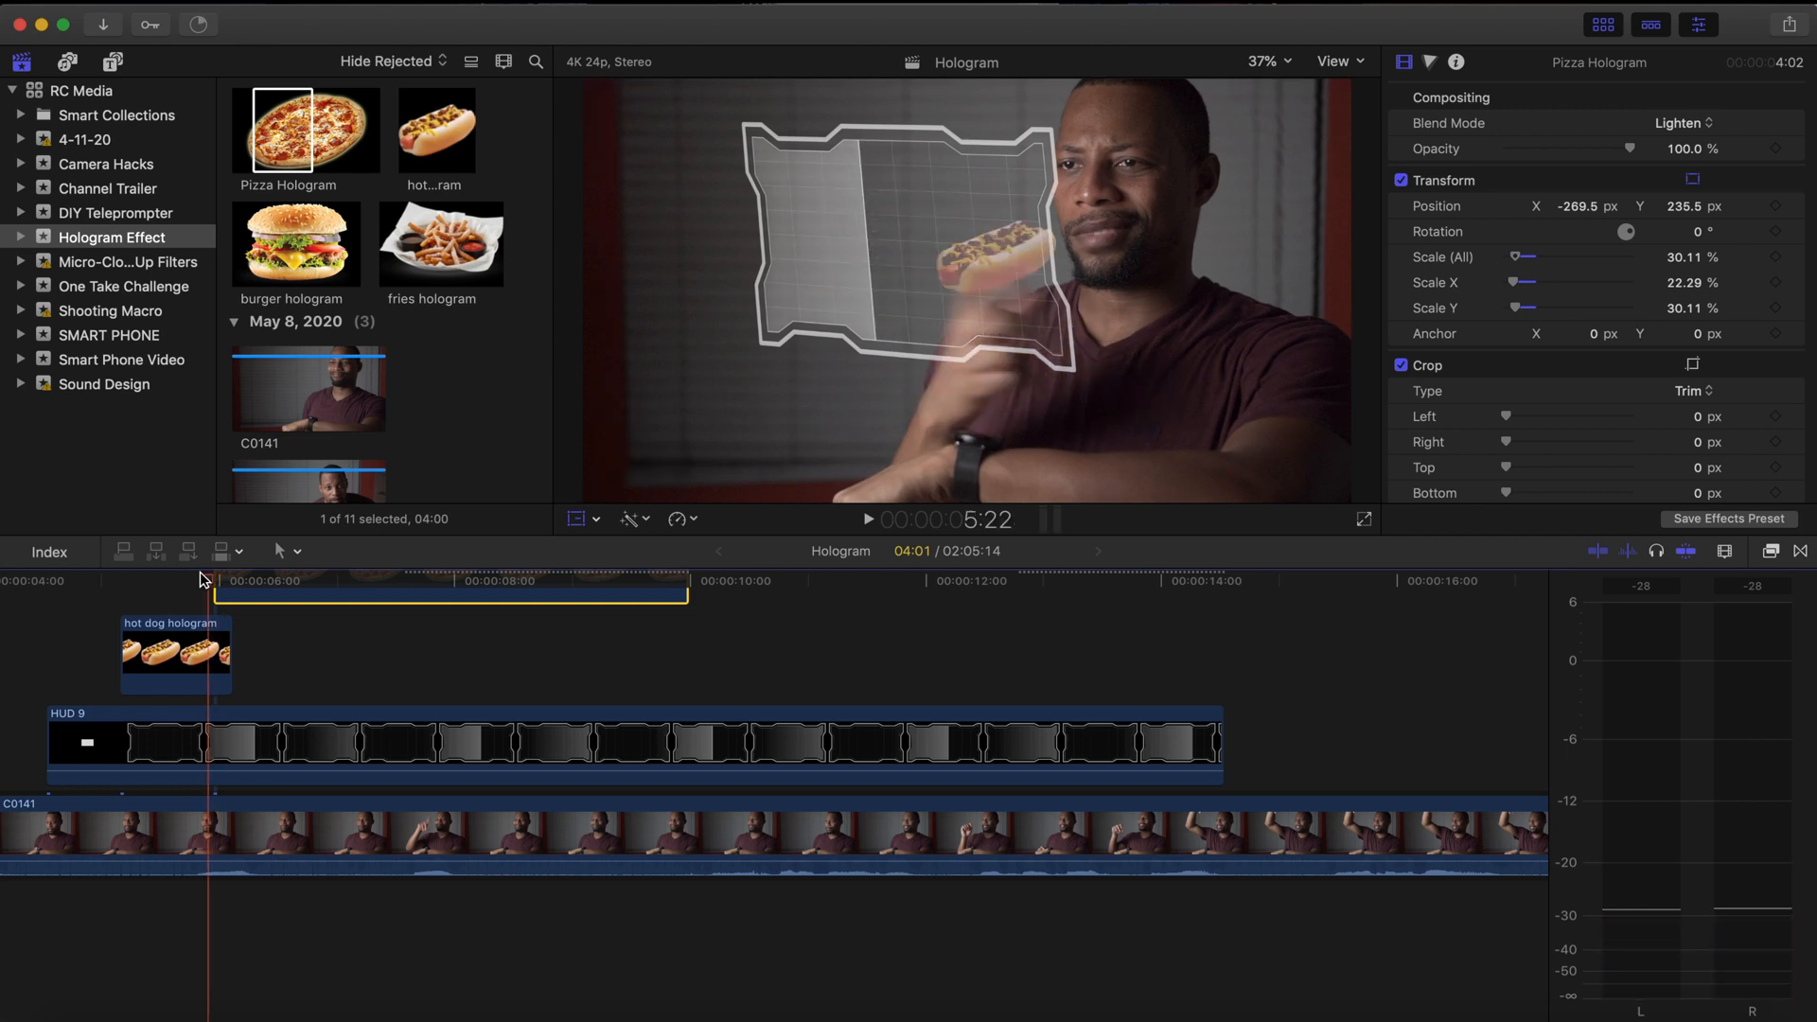
Step: At 5:23, move the pizza below the HUD frame to about X -270.7, Y -659.0 px and keyframe its position and 0% opacity
key(Right)
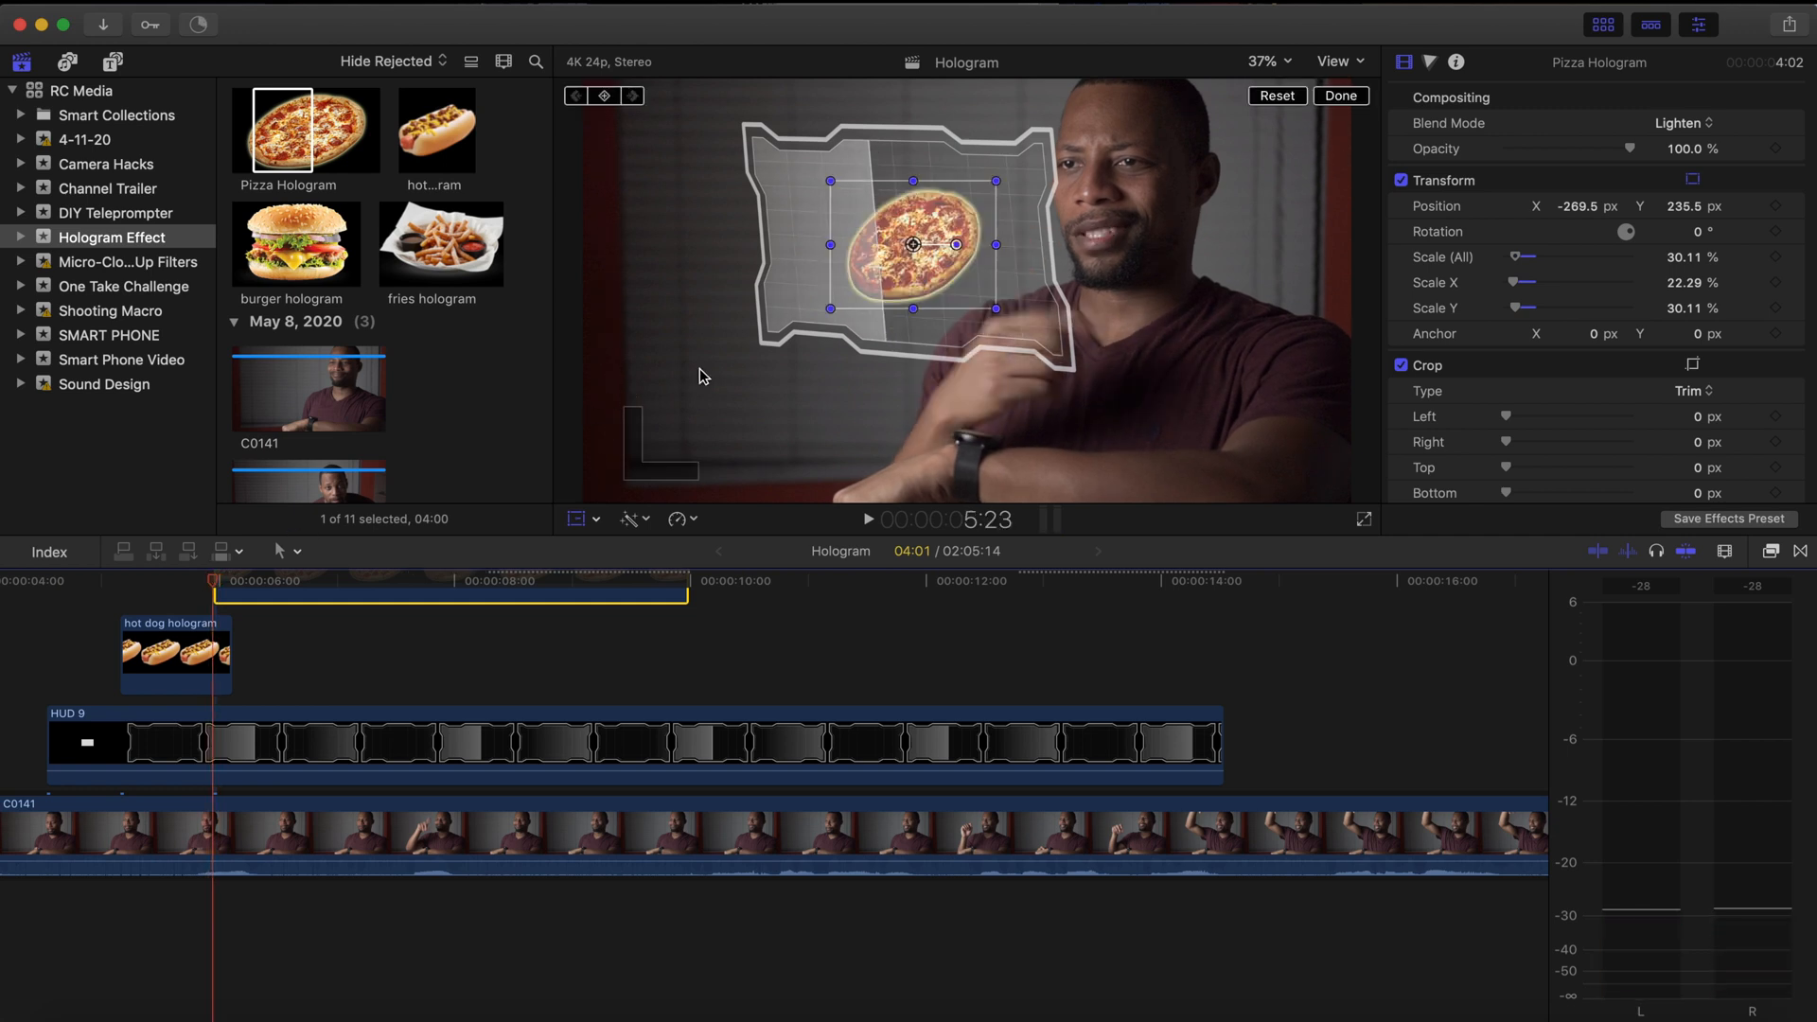
drag(914, 248, 914, 422)
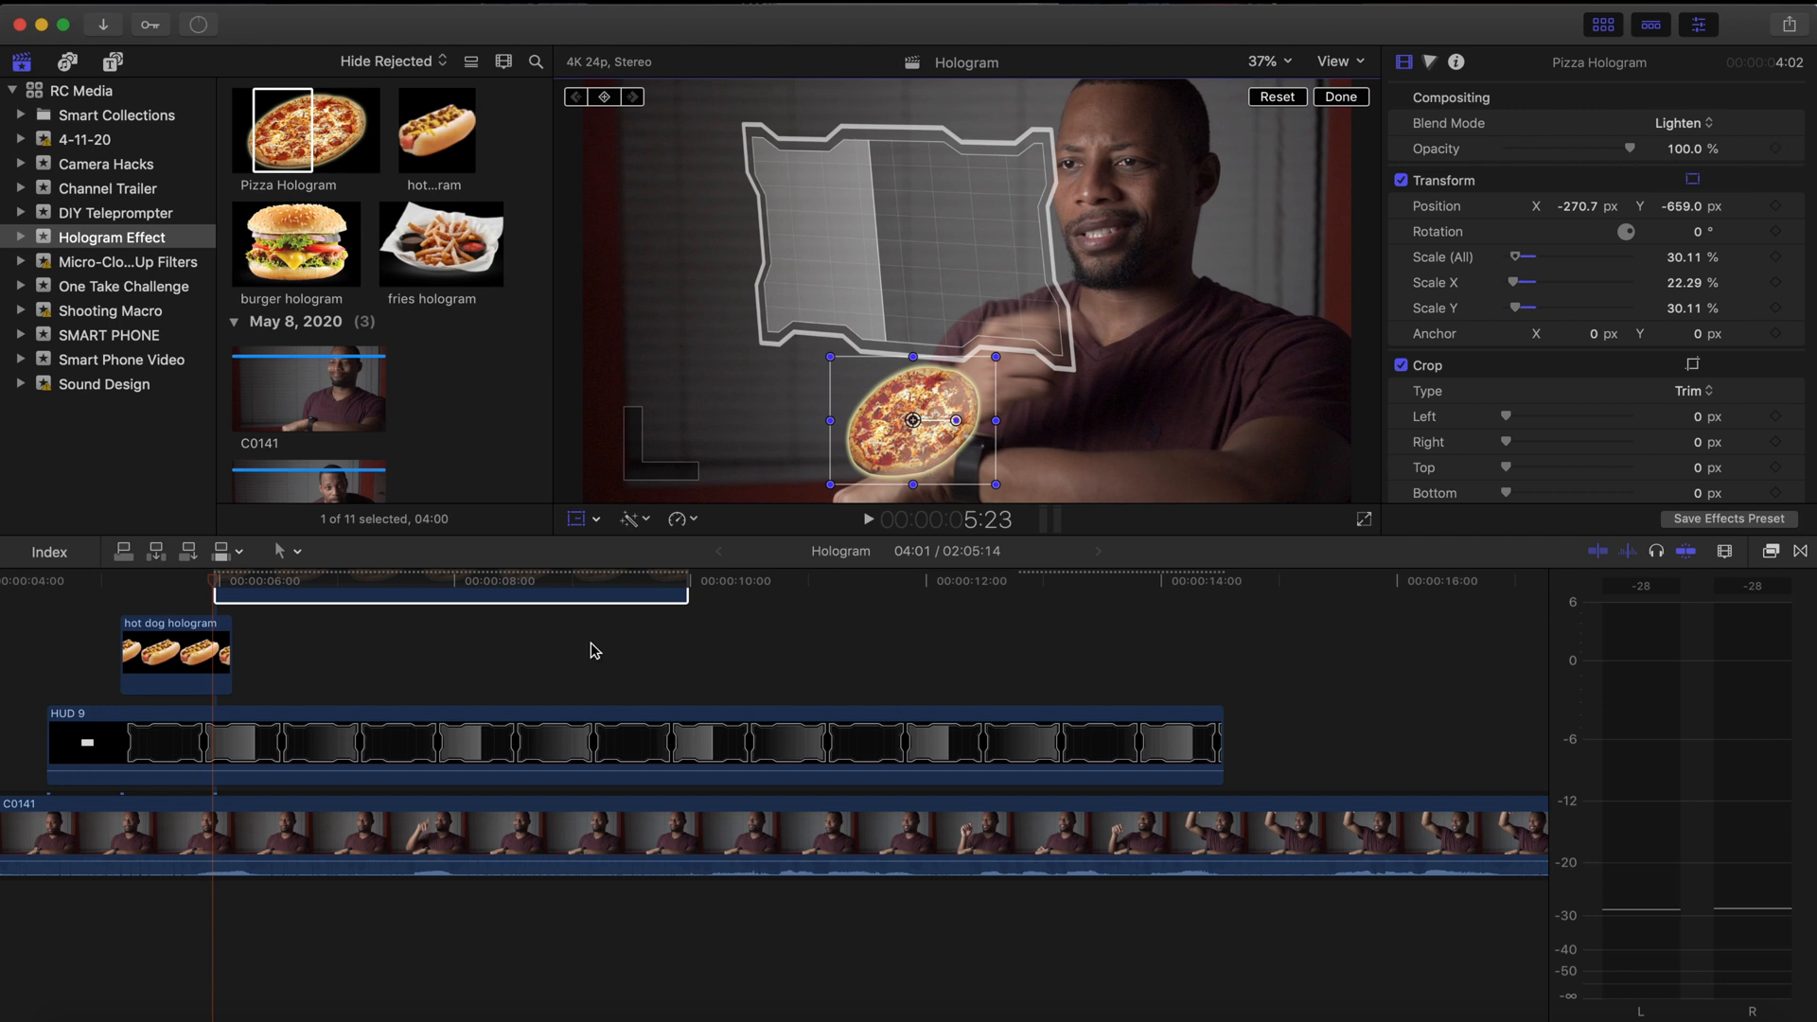
scroll(594, 651, up, 3)
click(305, 676)
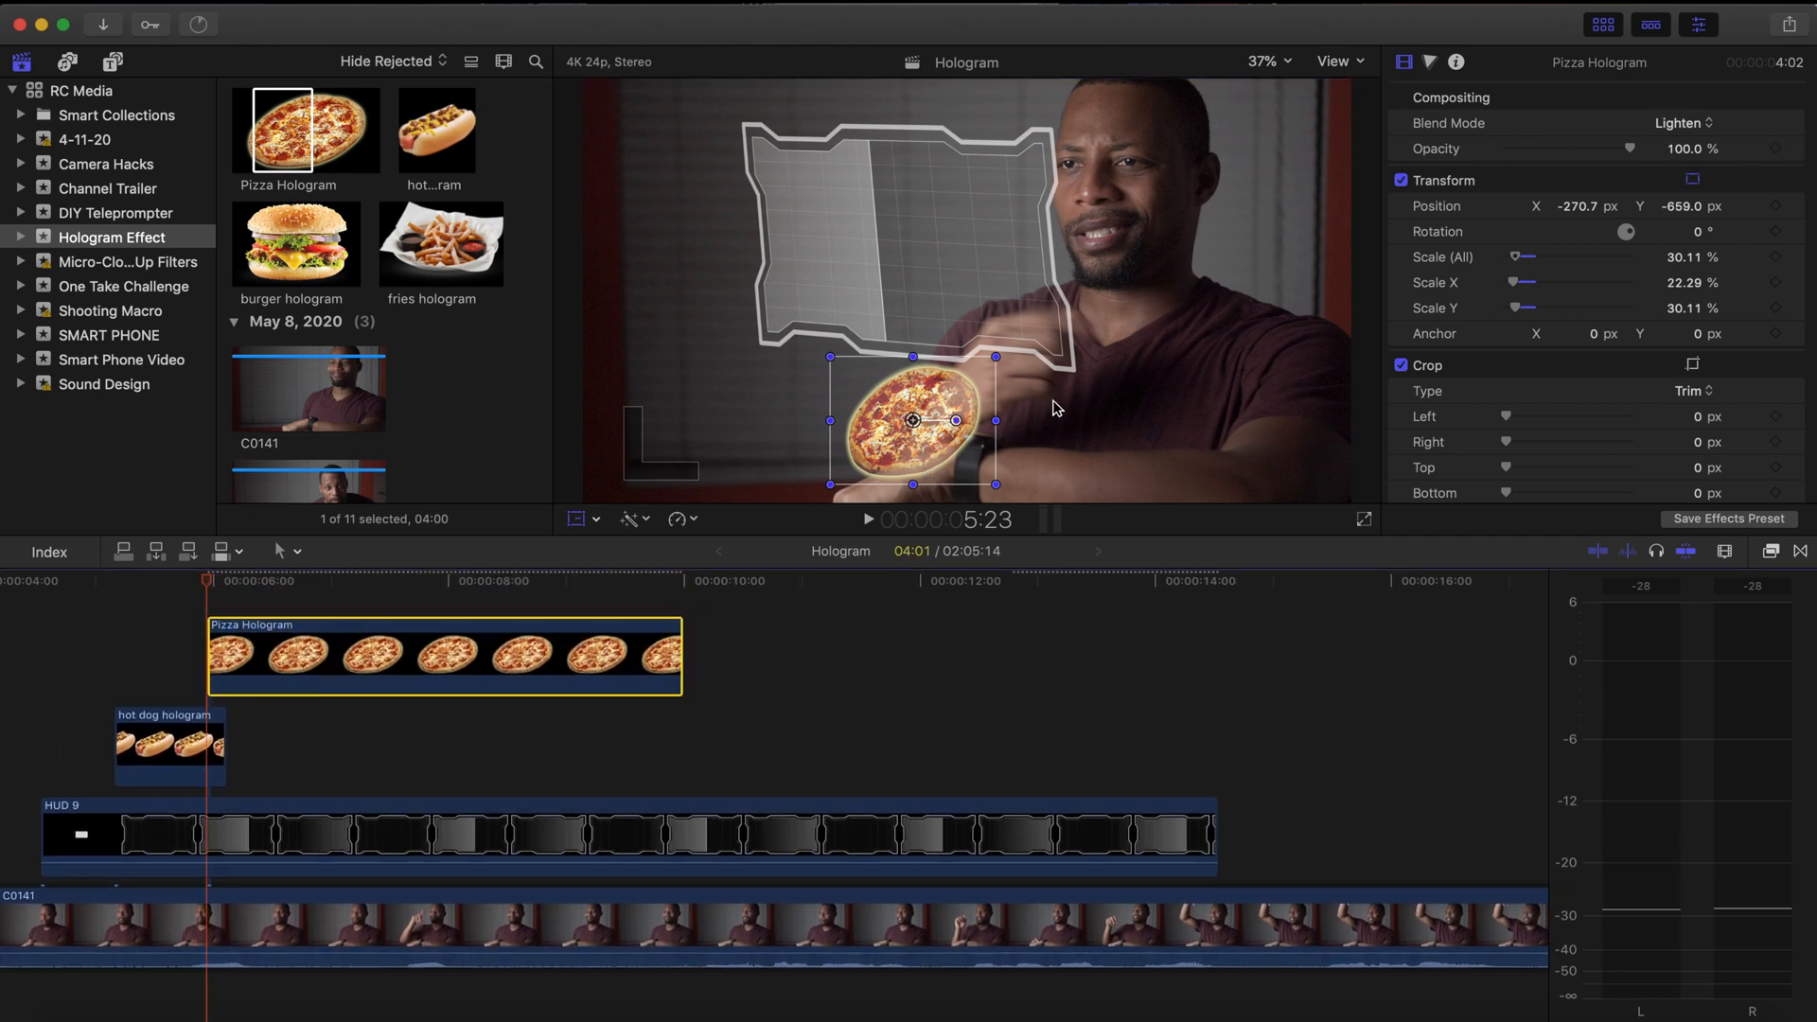
drag(1639, 151, 1489, 151)
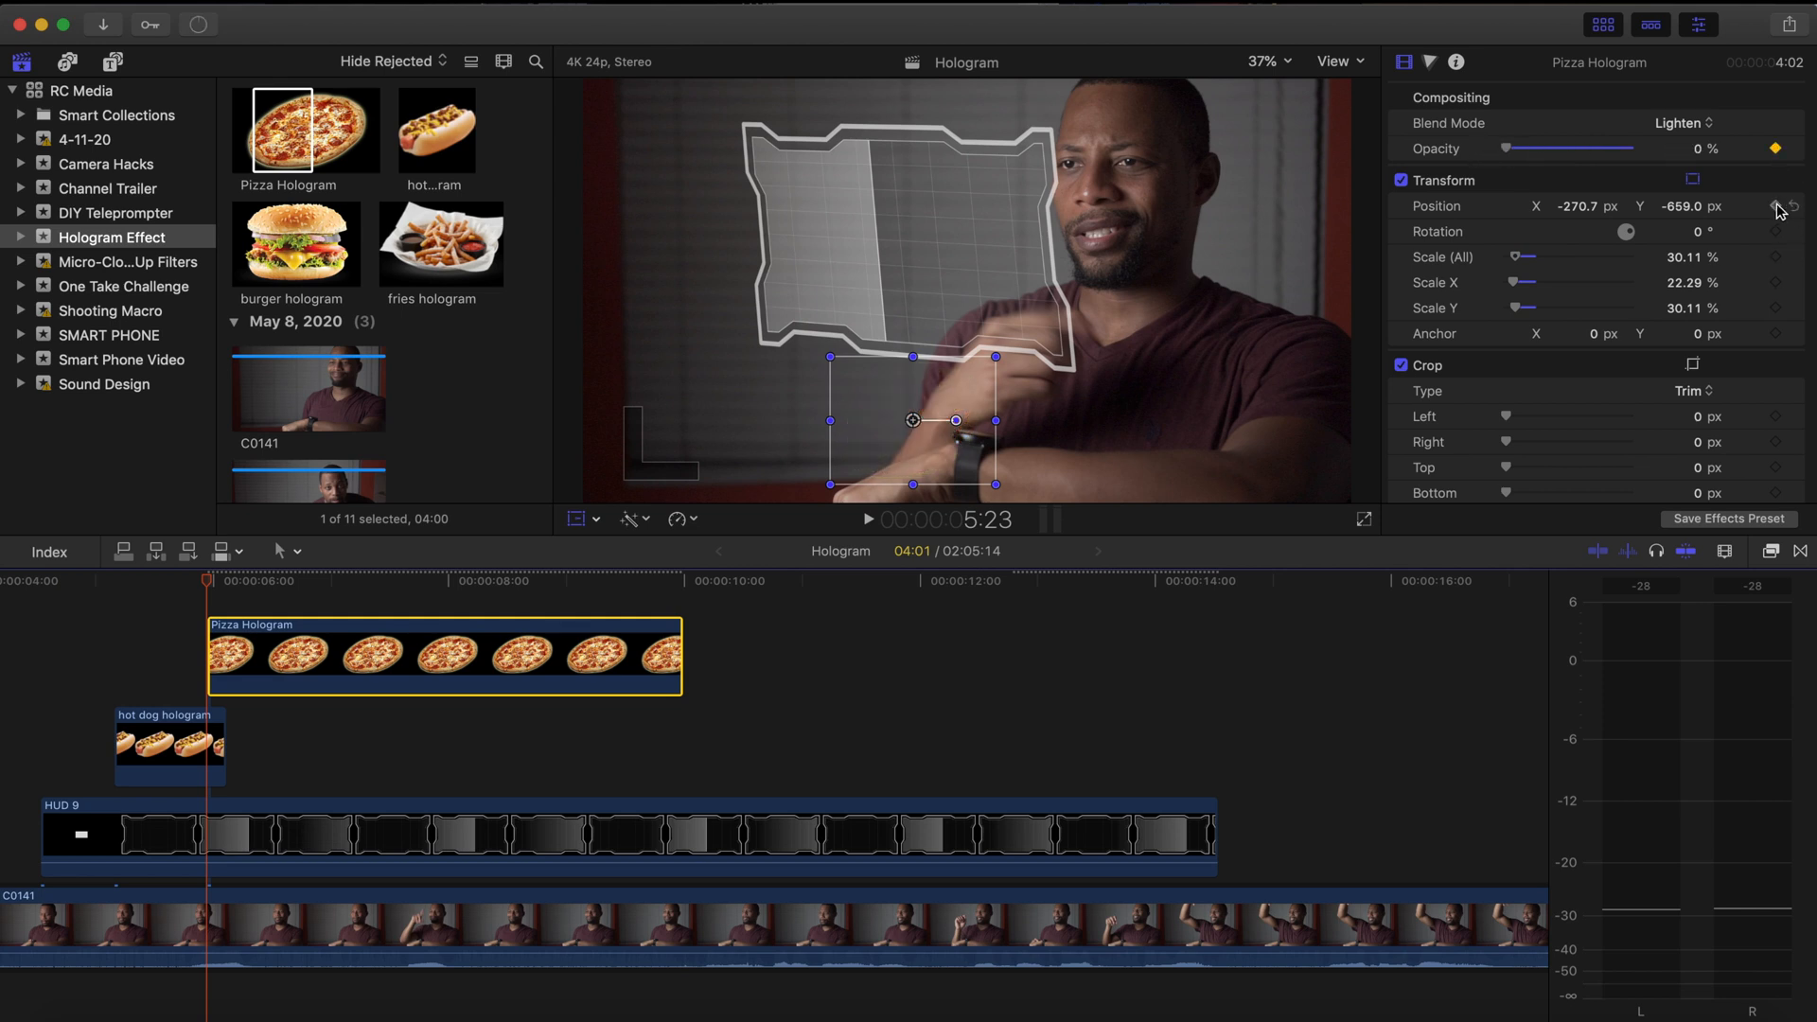
Step: At 6:02, keyframe the pizza inside the HUD frame at about X -302.5, Y 215.2 px with 100% opacity
click(189, 587)
key(Right)
key(Right)
key(Right)
key(Right)
key(Right)
key(Right)
key(Right)
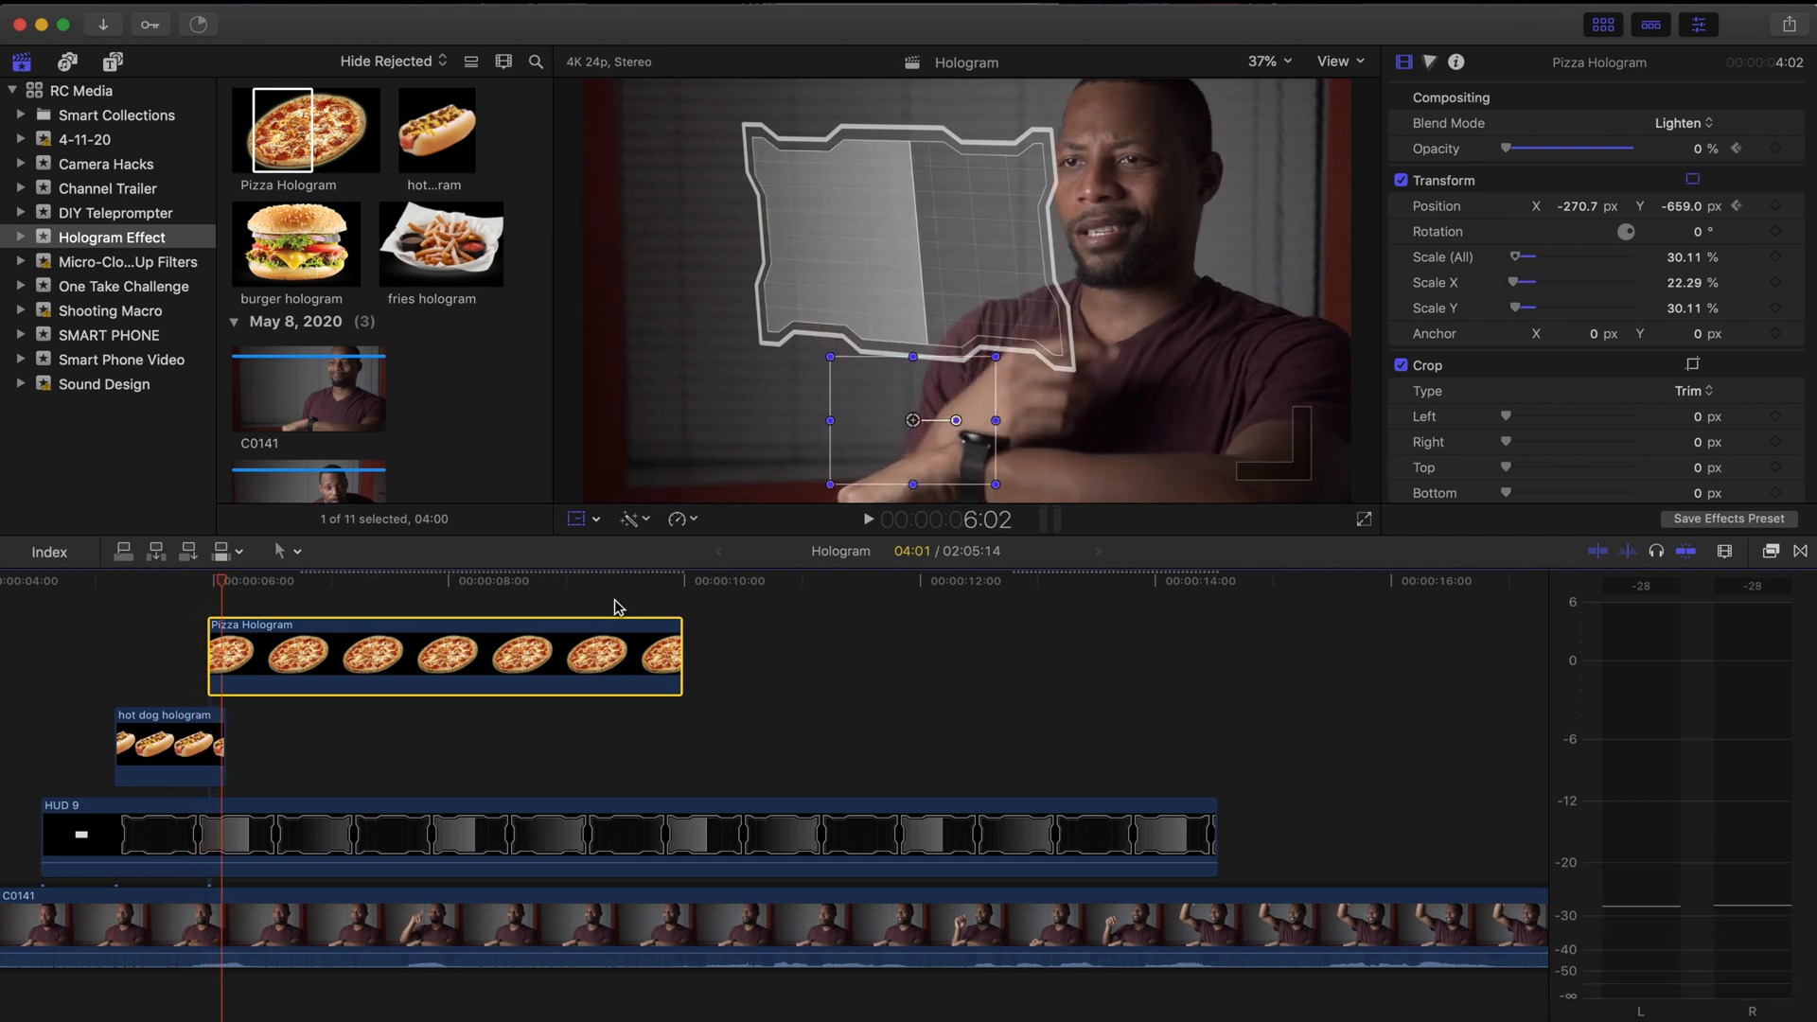
drag(914, 422, 909, 248)
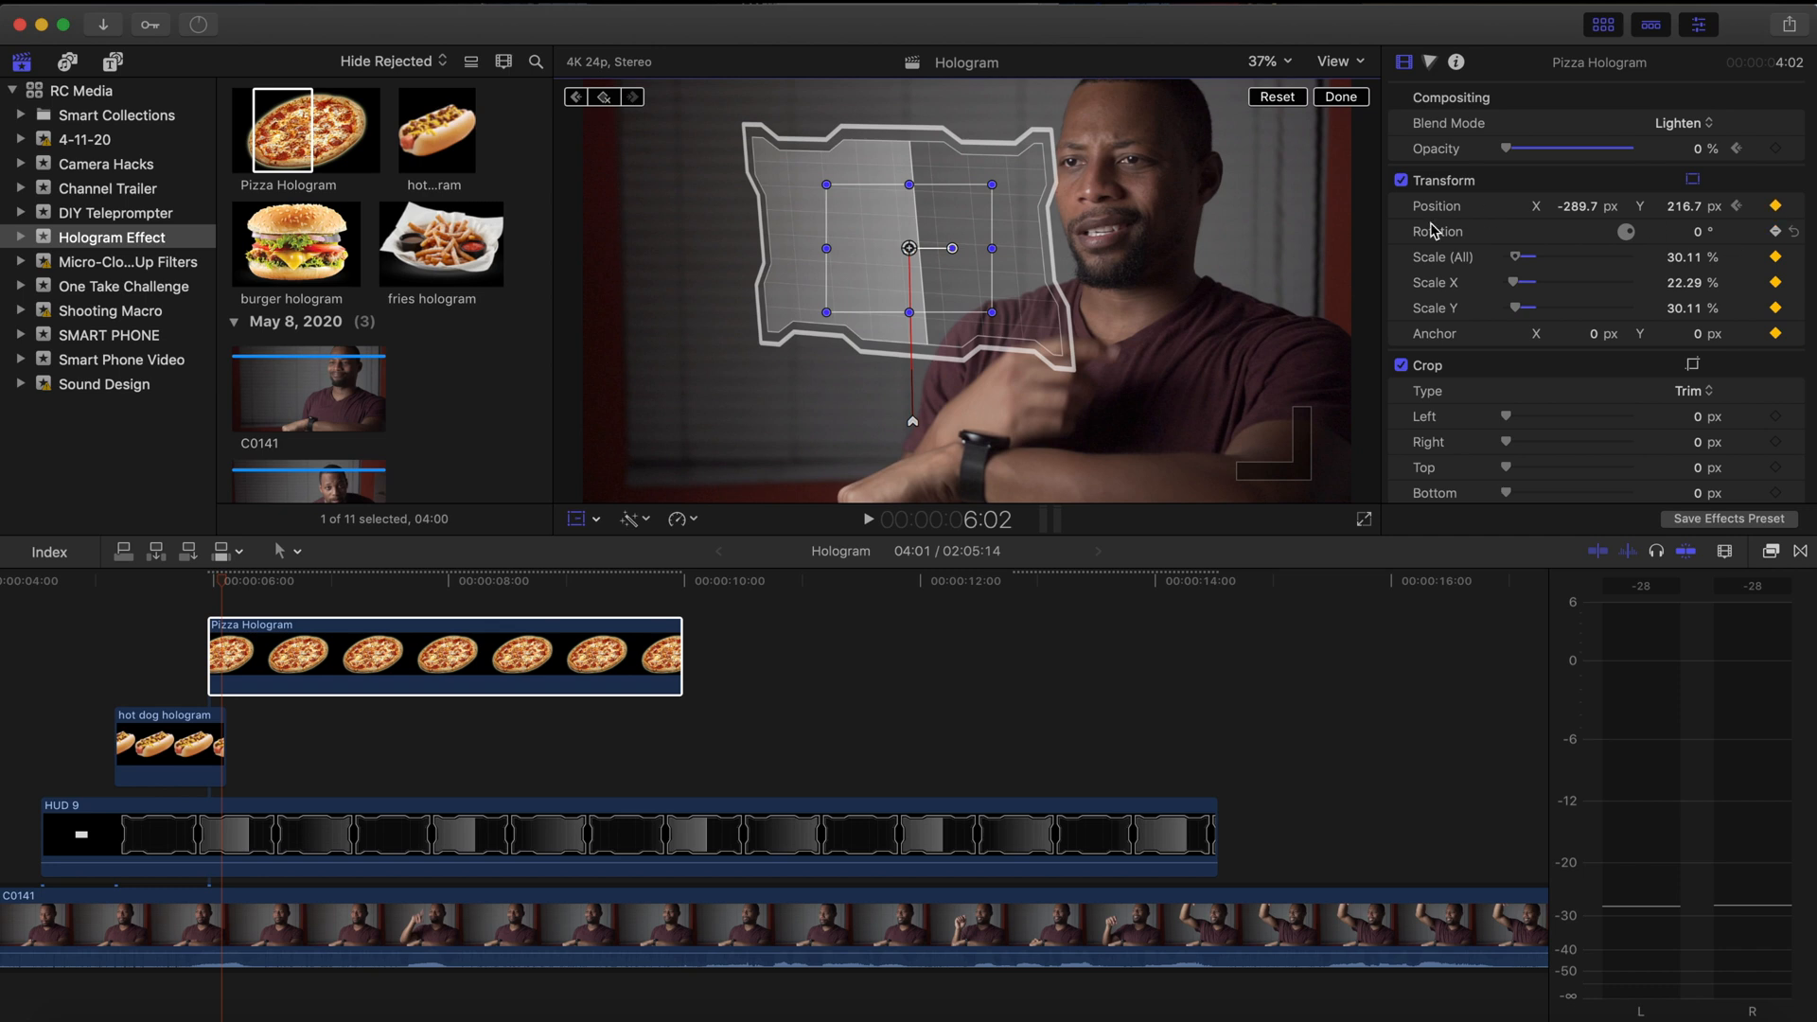
key(super+z)
click(1776, 149)
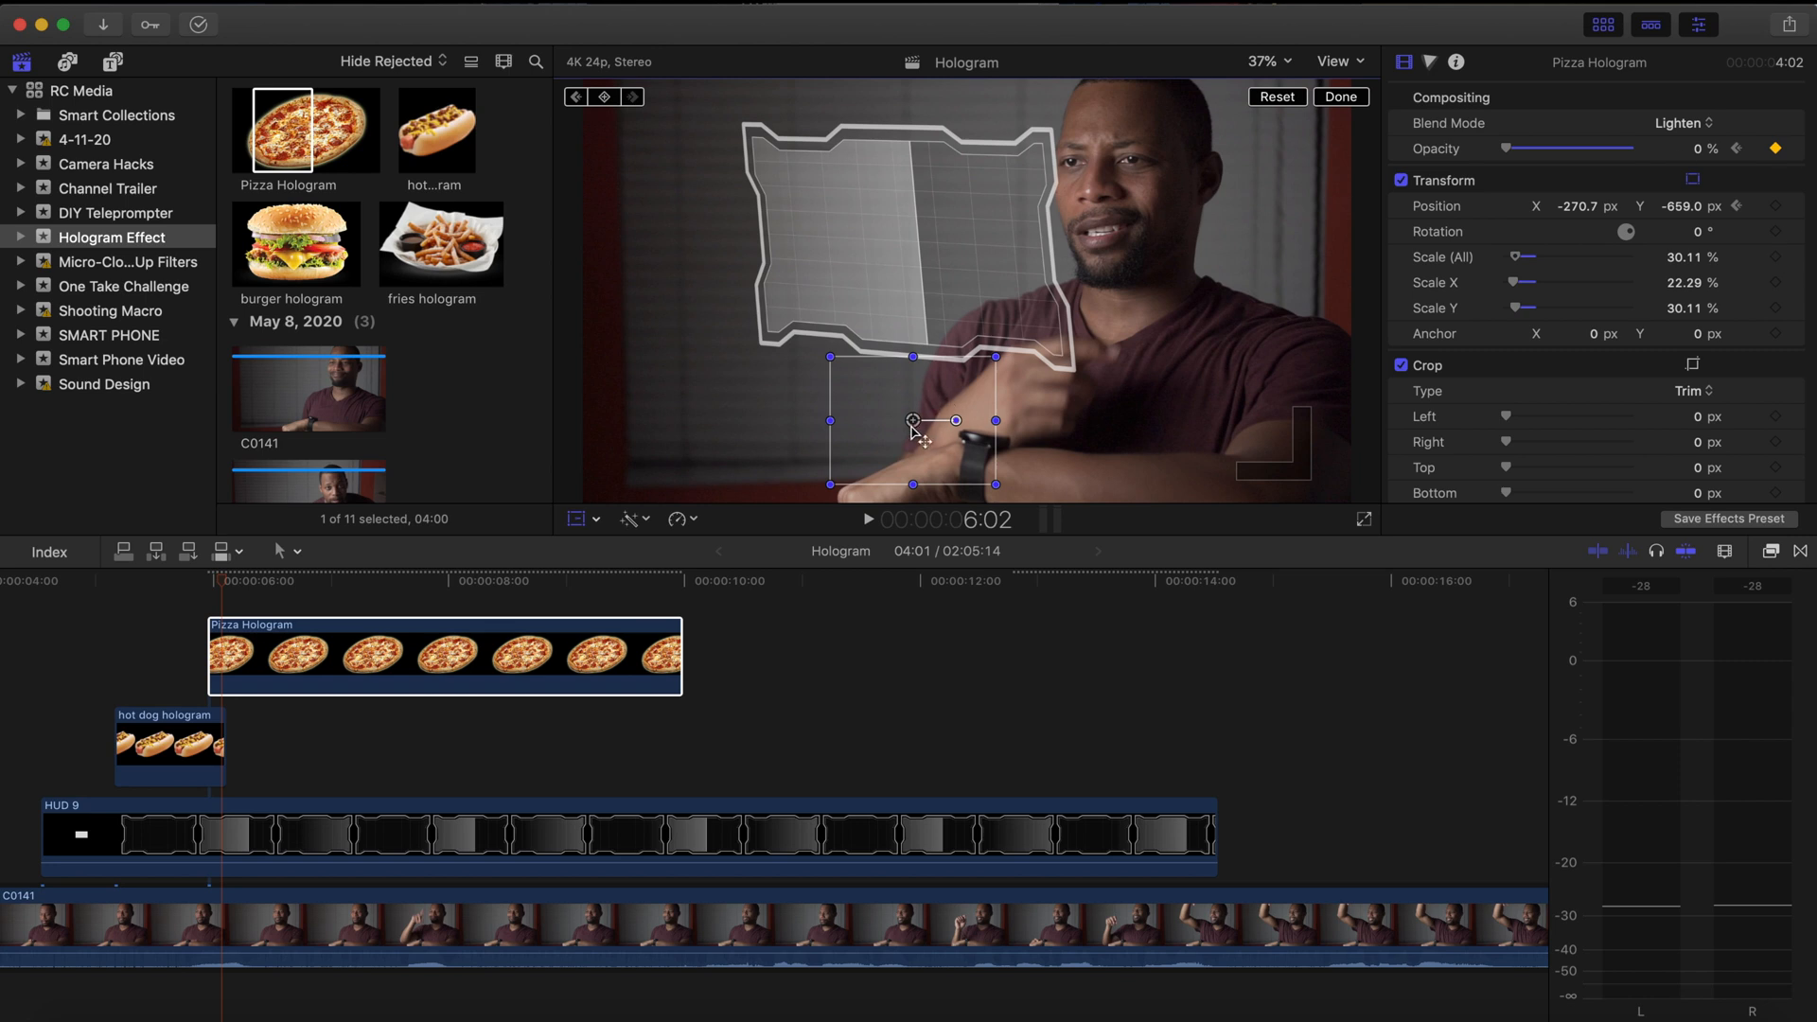
drag(913, 420, 907, 249)
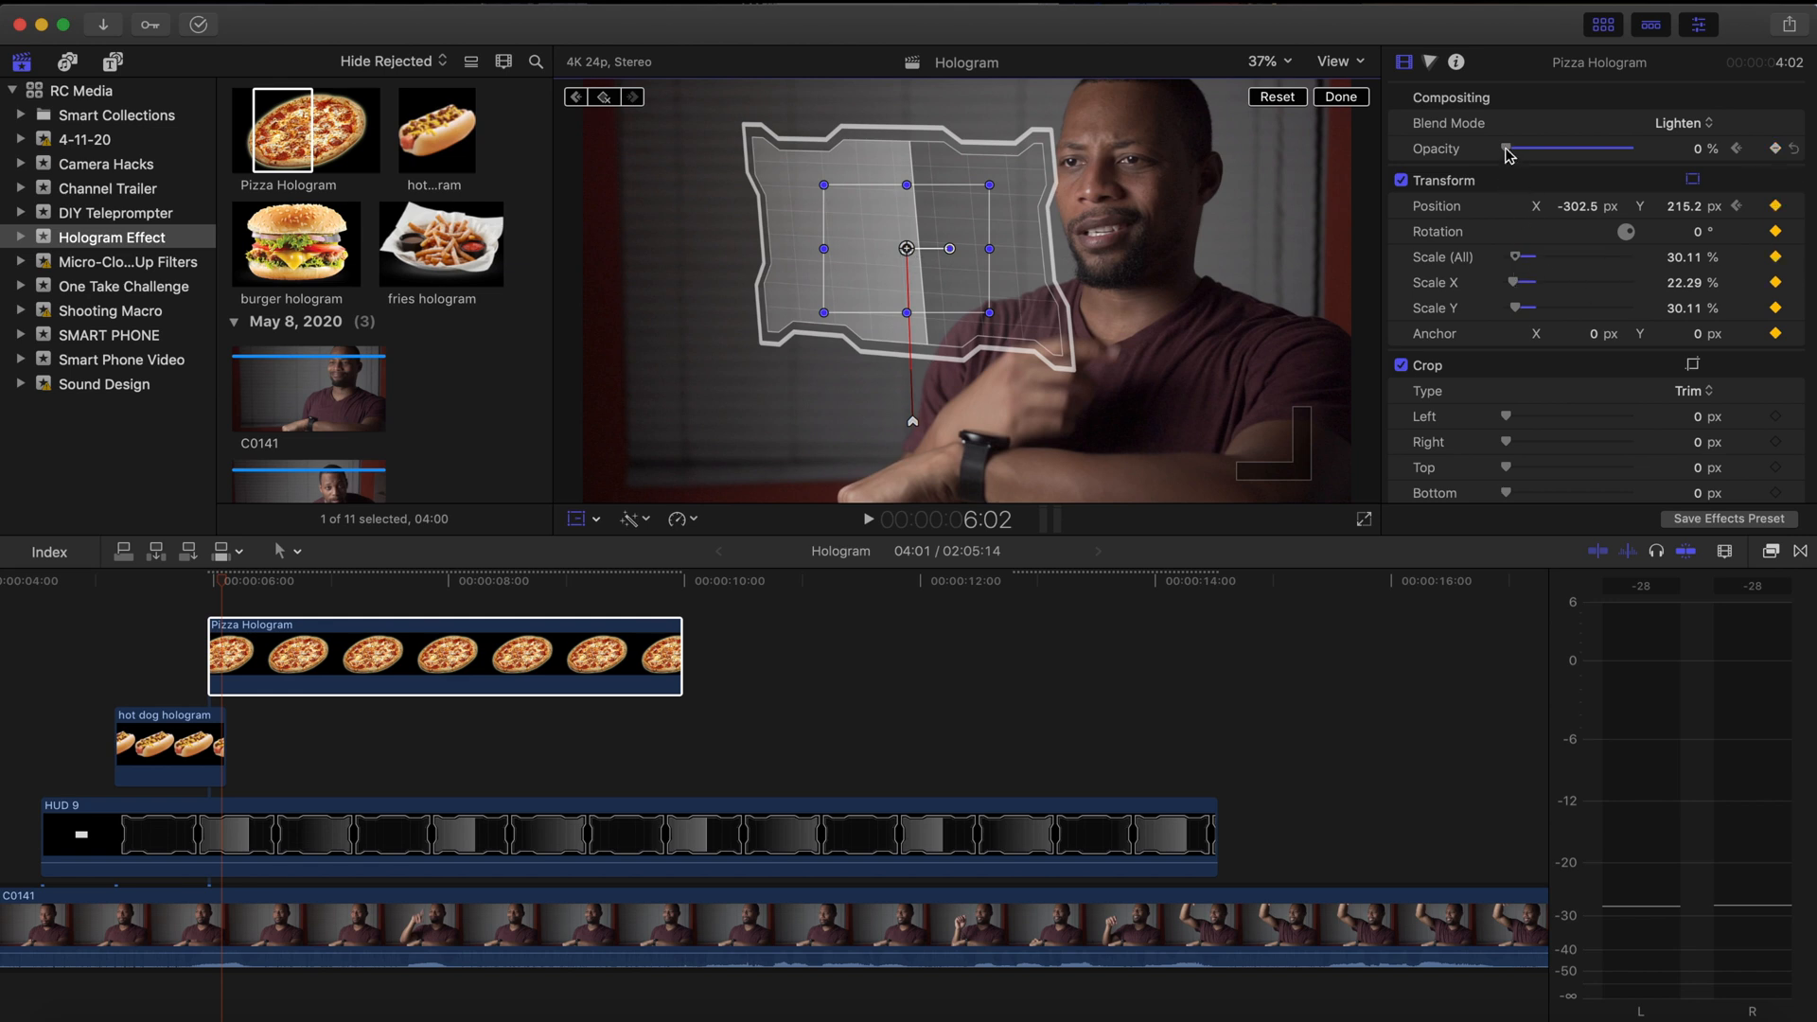
drag(1509, 155, 1623, 159)
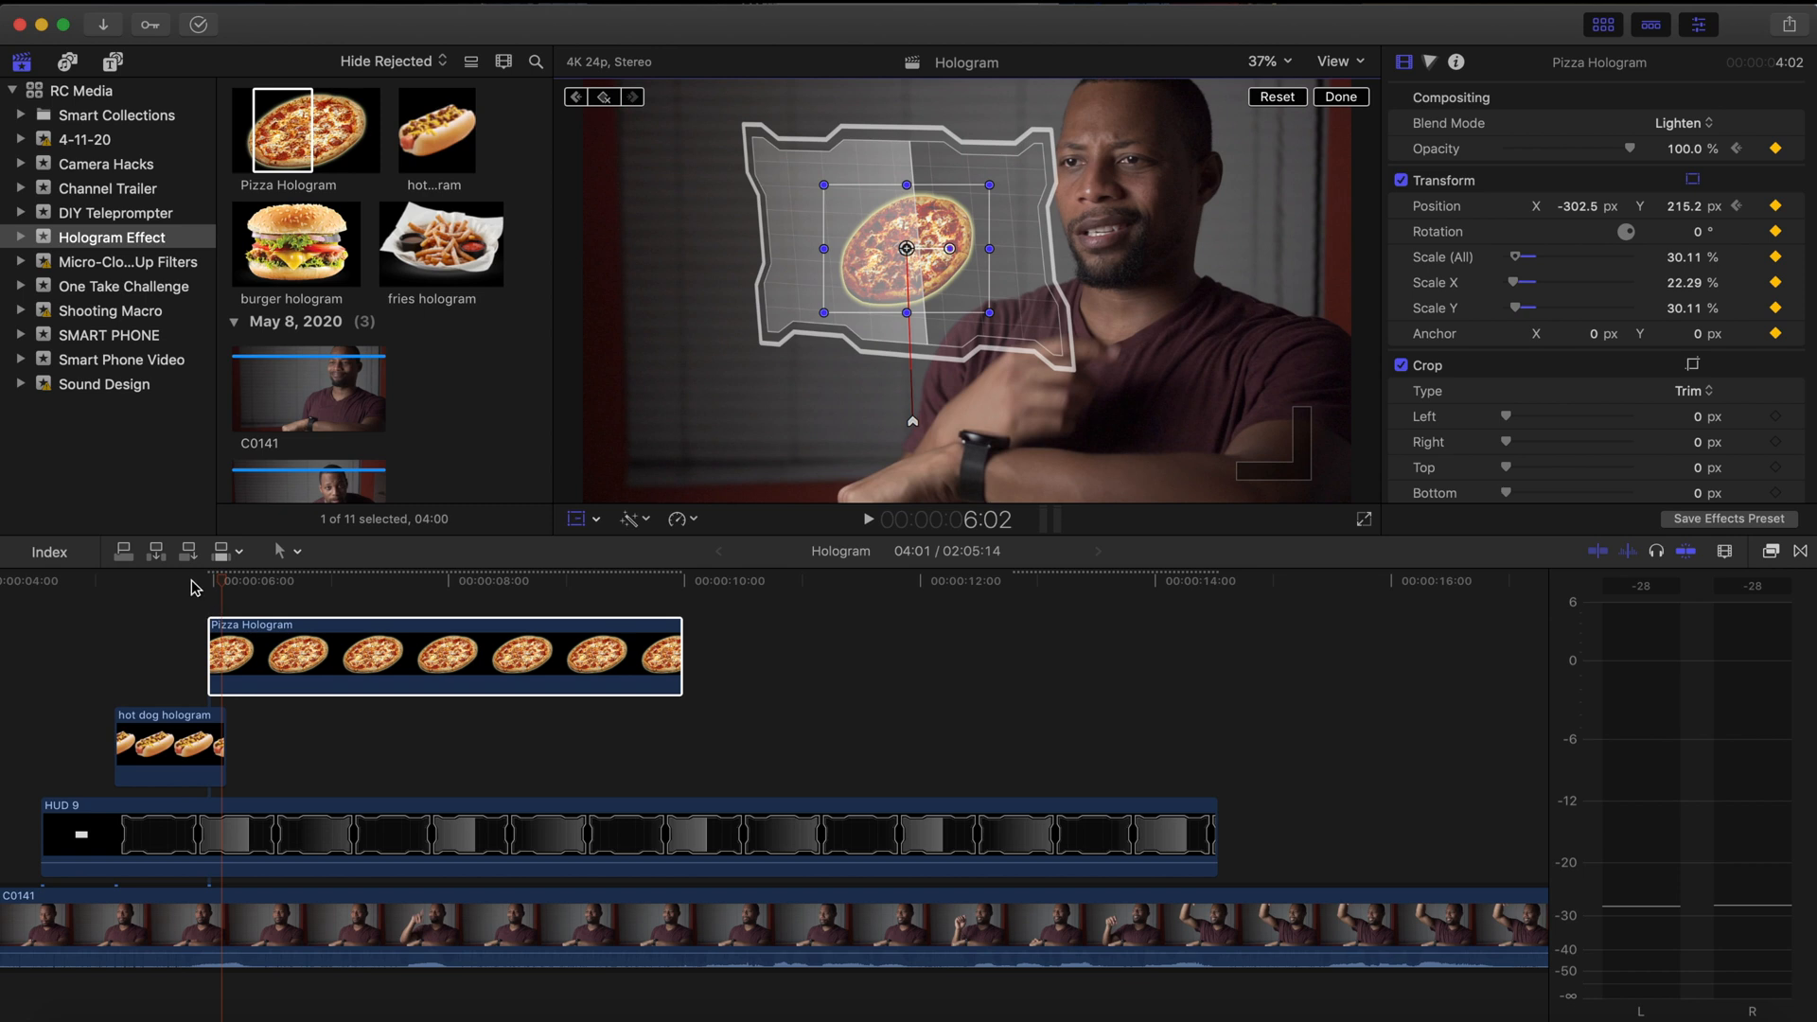
Step: Play back the pizza's rise into the HUD frame from just before the Pizza Hologram clip starts
click(192, 581)
key(space)
key(space)
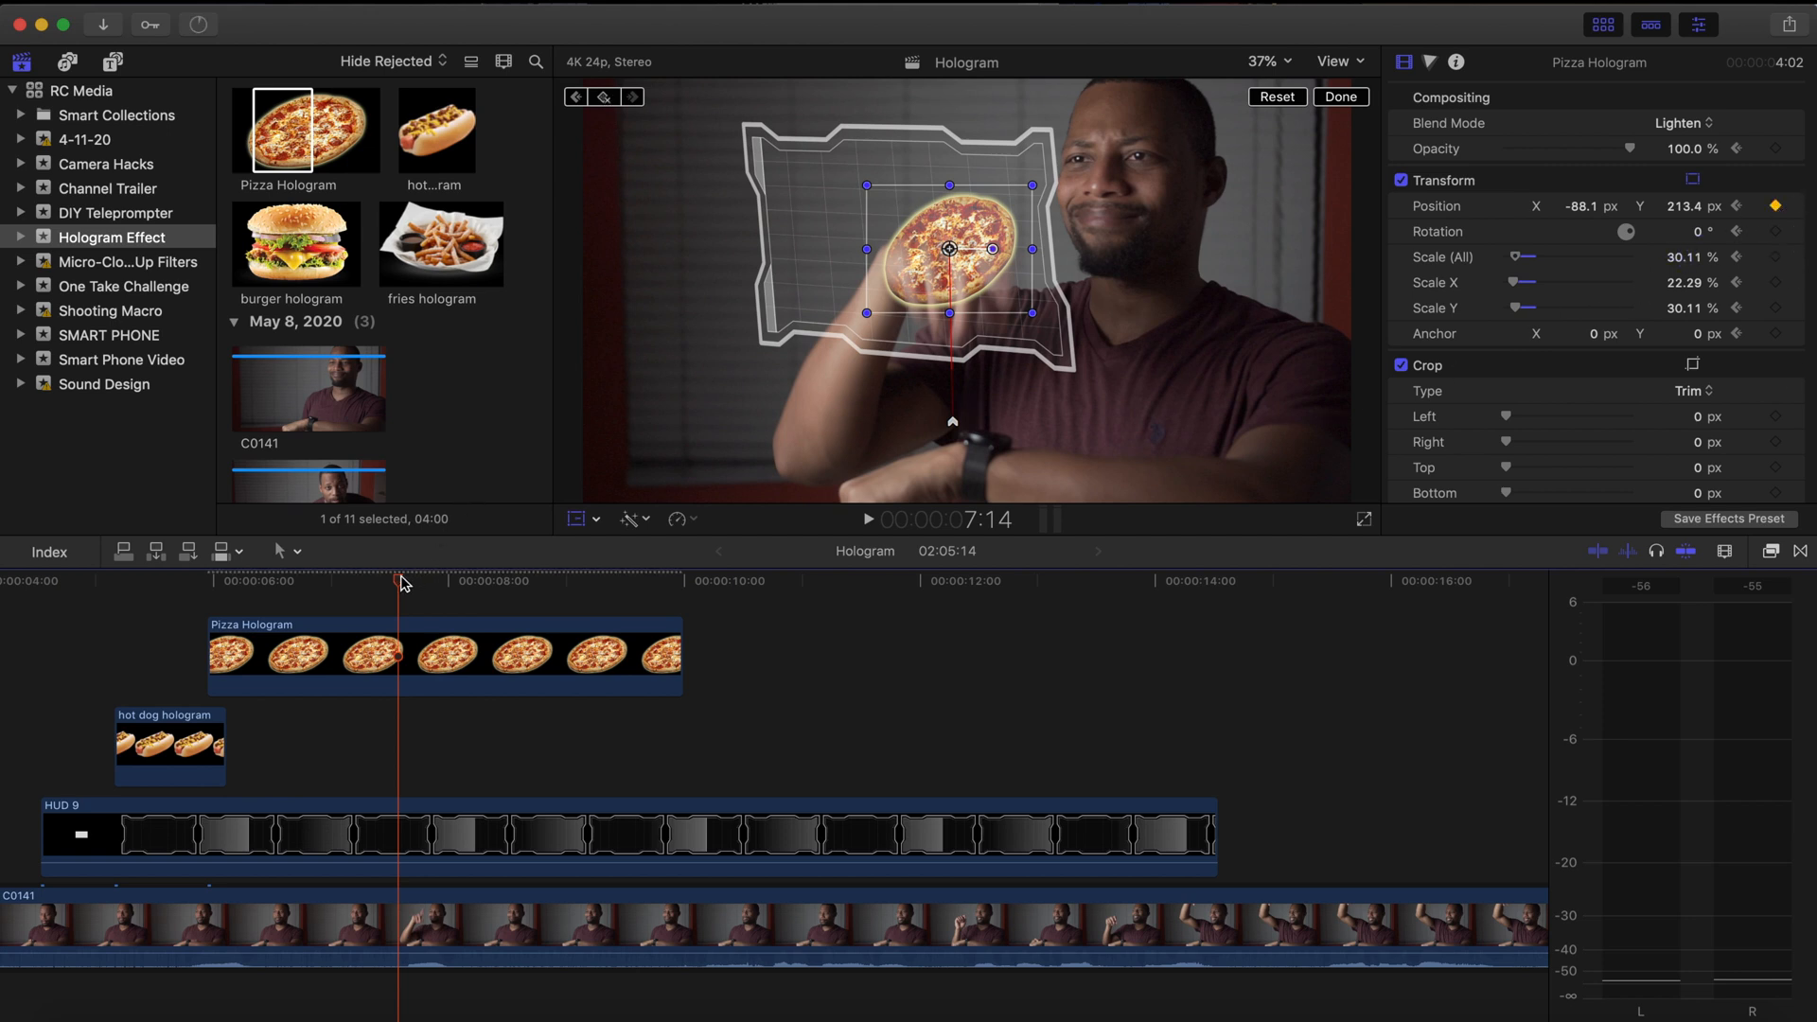
Step: At 7:17, keyframe the pizza out of view above the HUD frame at about X -102.9, Y 1425.7 px
key(Right)
key(Right)
key(Right)
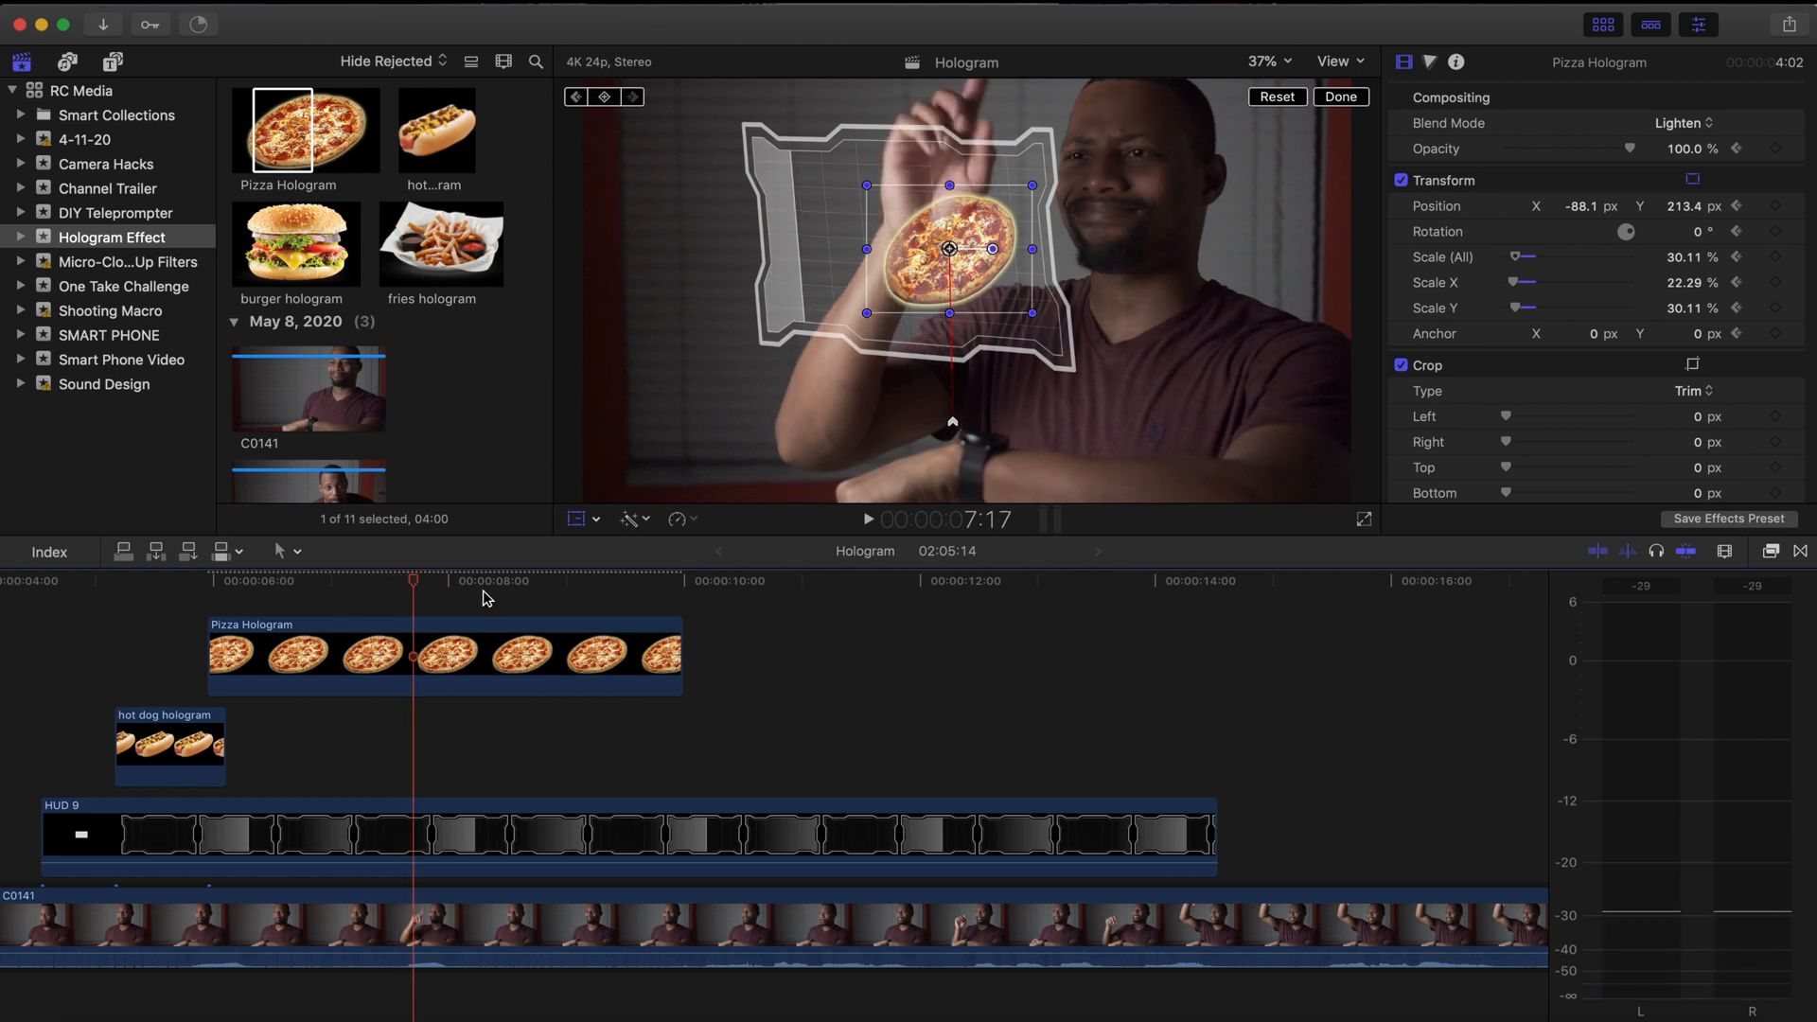
drag(949, 248, 945, 19)
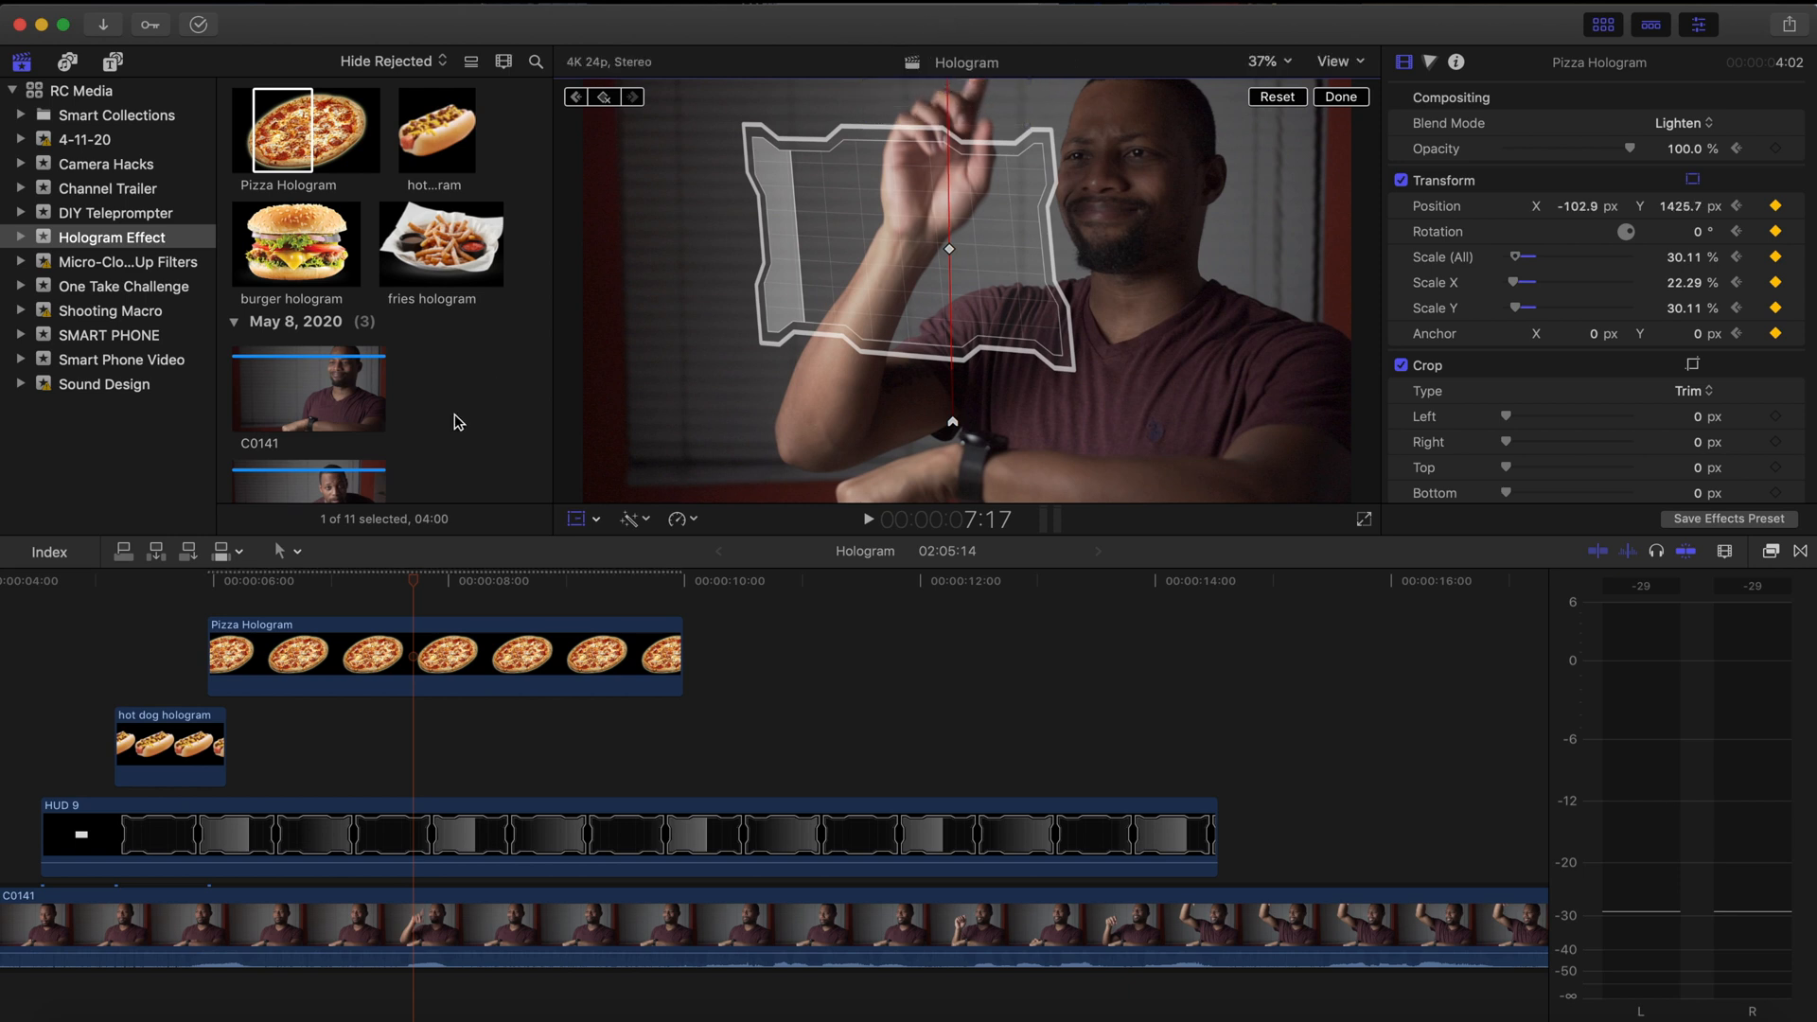
Step: Play back the pizza's upward swipe out of the HUD frame along with the hand gesture
click(333, 579)
key(space)
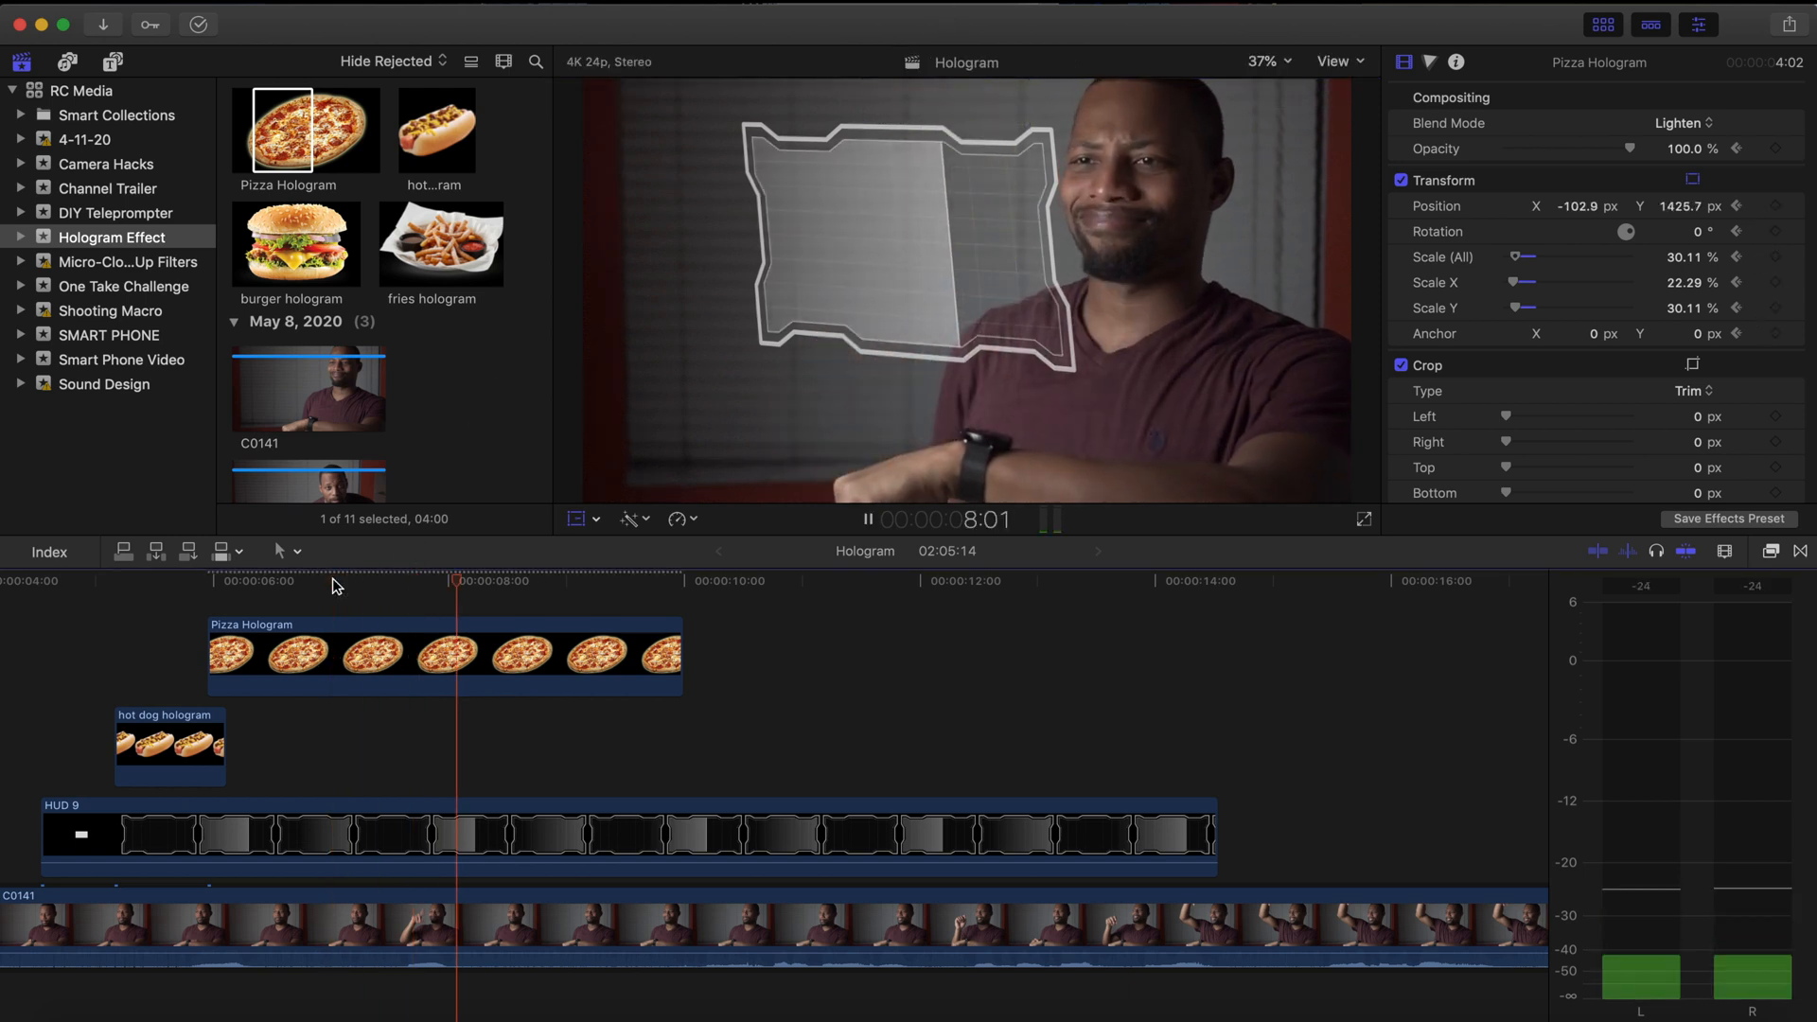
key(space)
click(182, 611)
key(space)
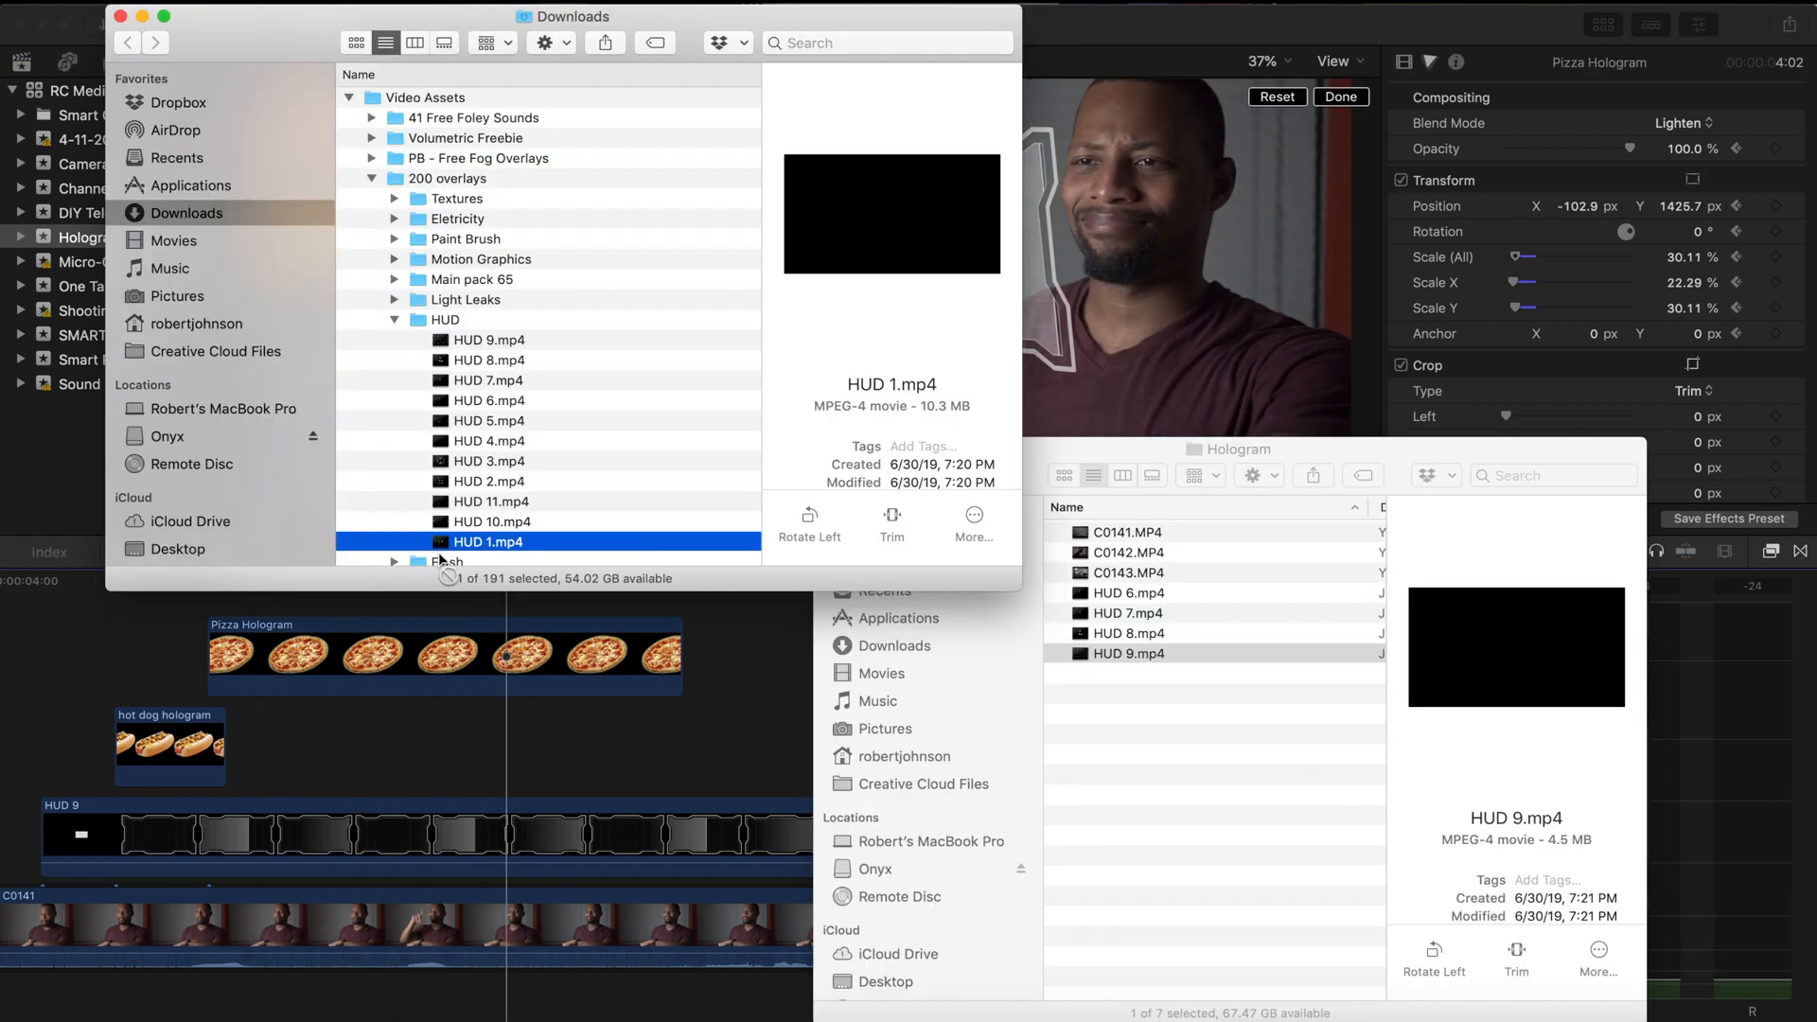
Step: Add HUD 1.mp4 from the Downloads HUD folder to the timeline where the pizza is swiped away and set its blend mode to Screen
drag(439, 553, 448, 760)
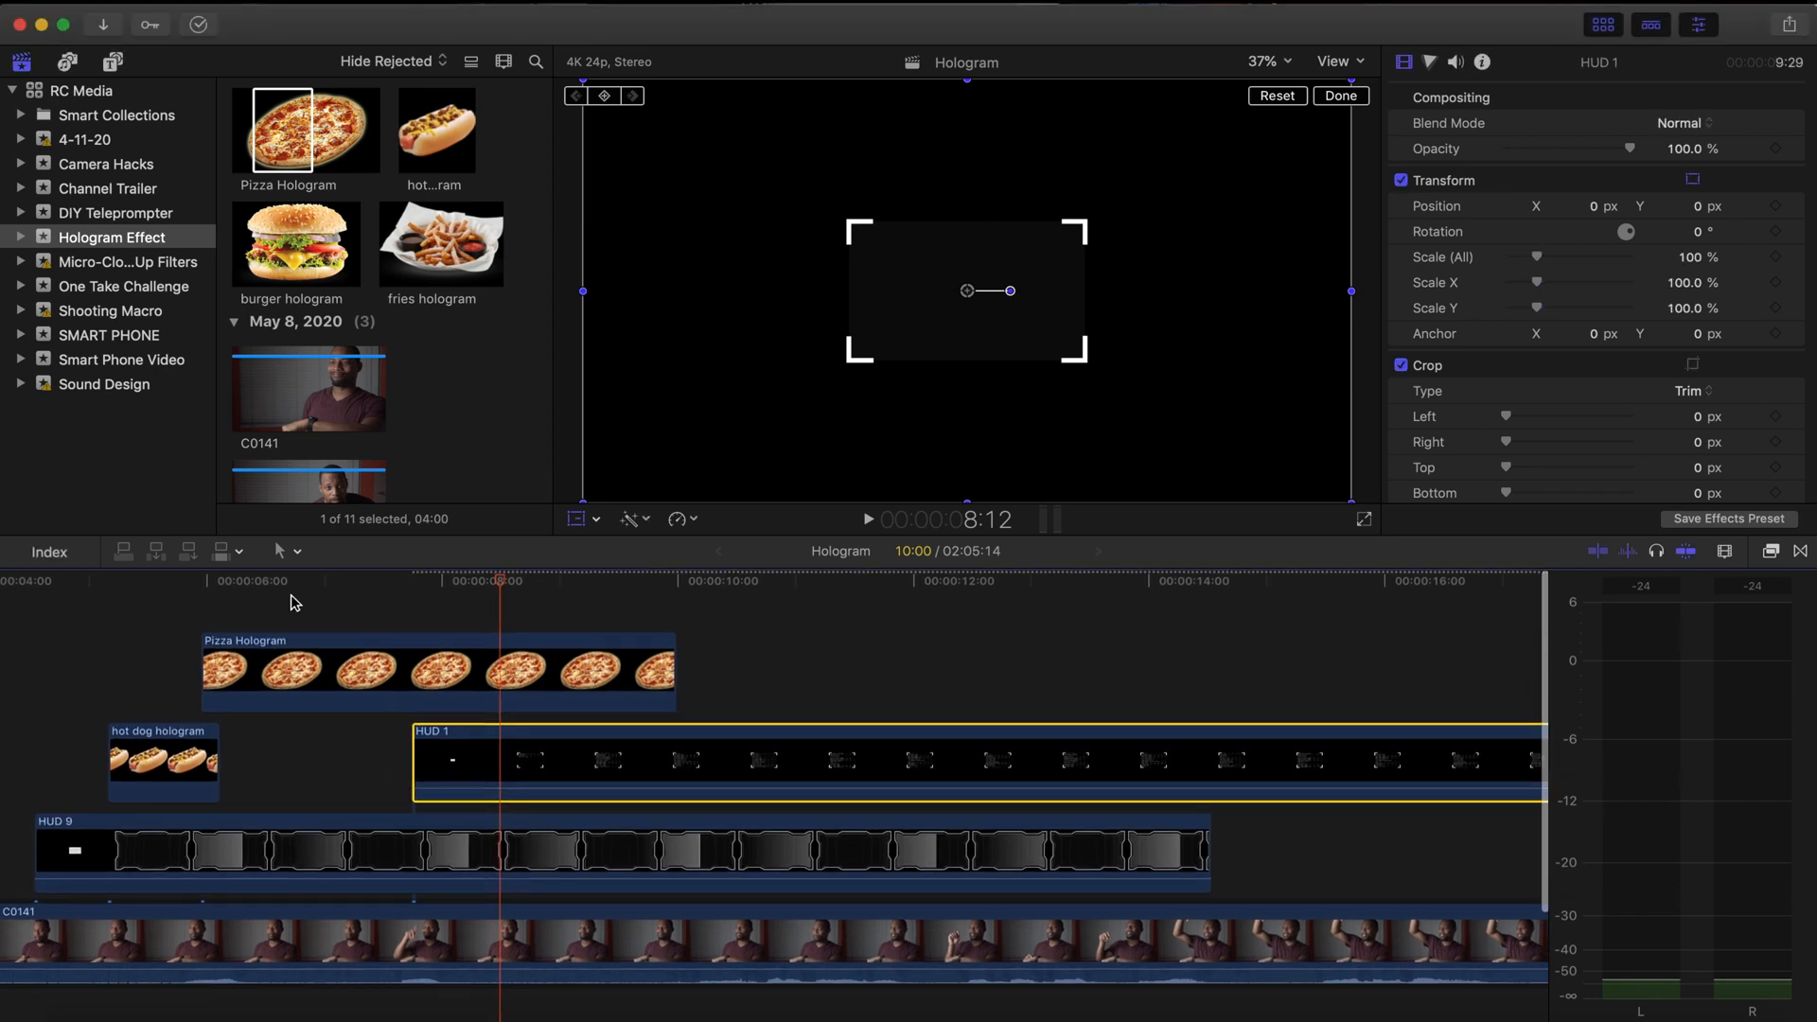
click(291, 602)
key(space)
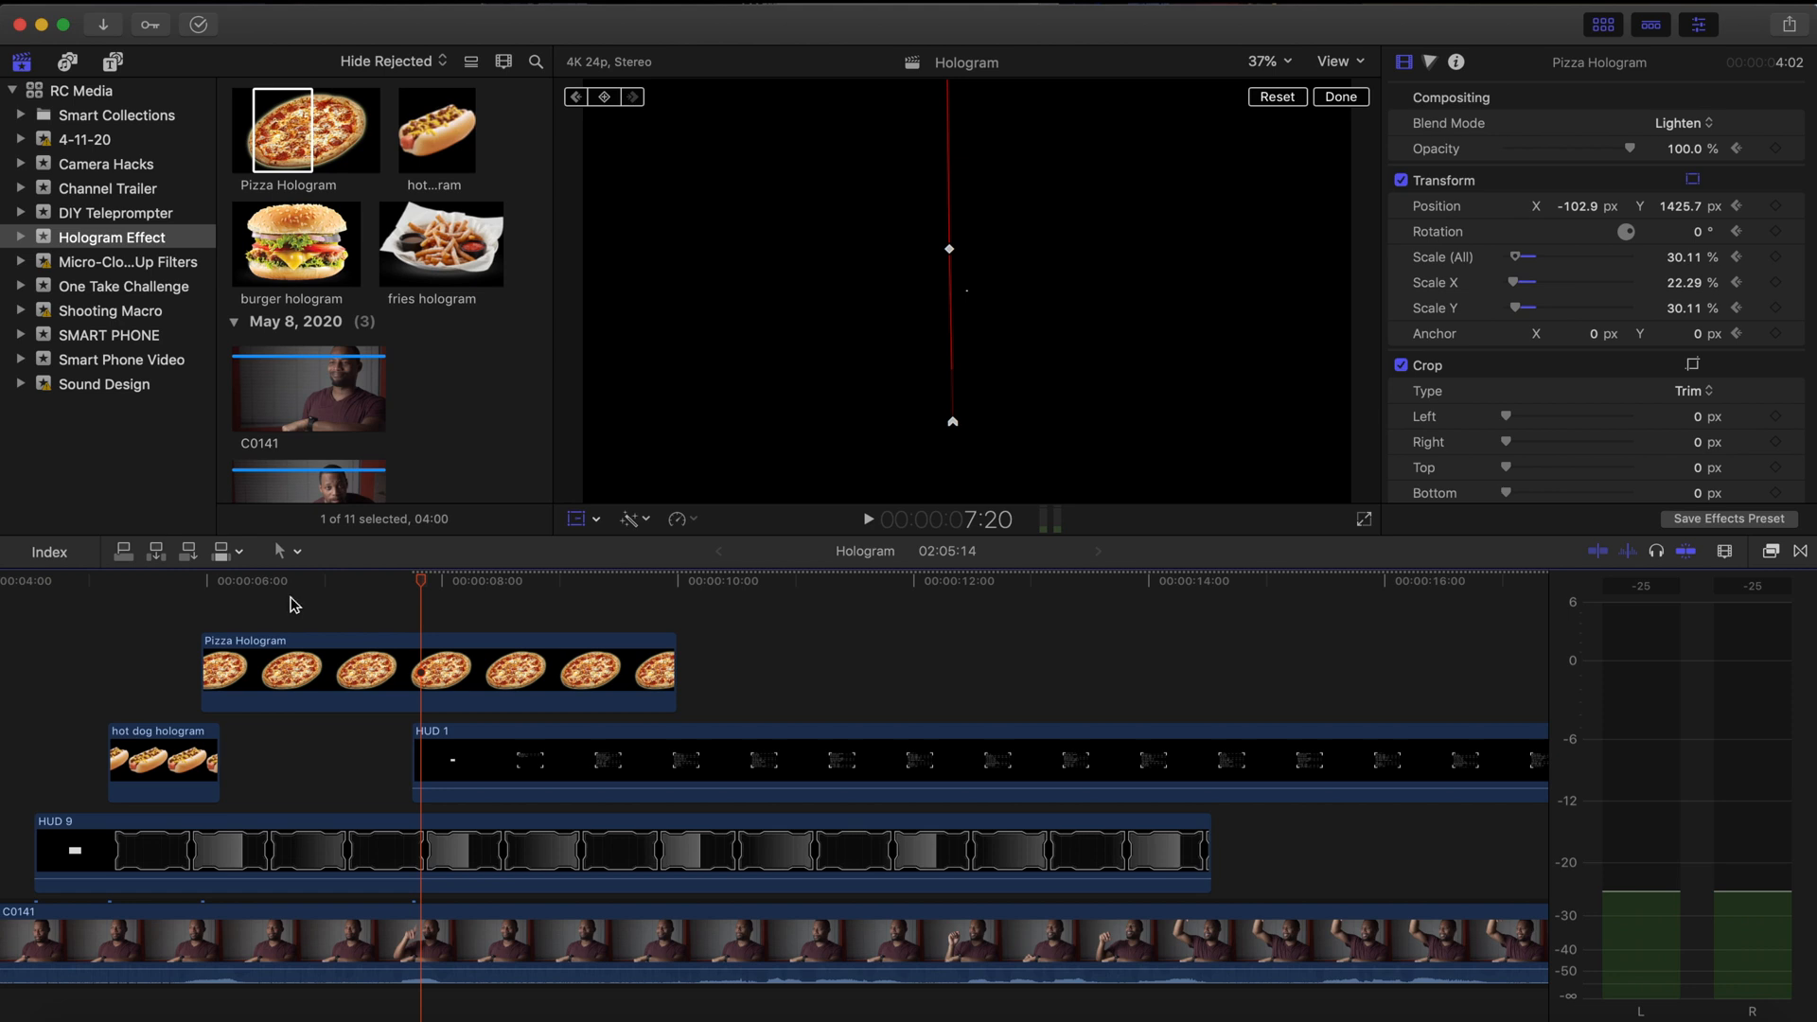
click(523, 771)
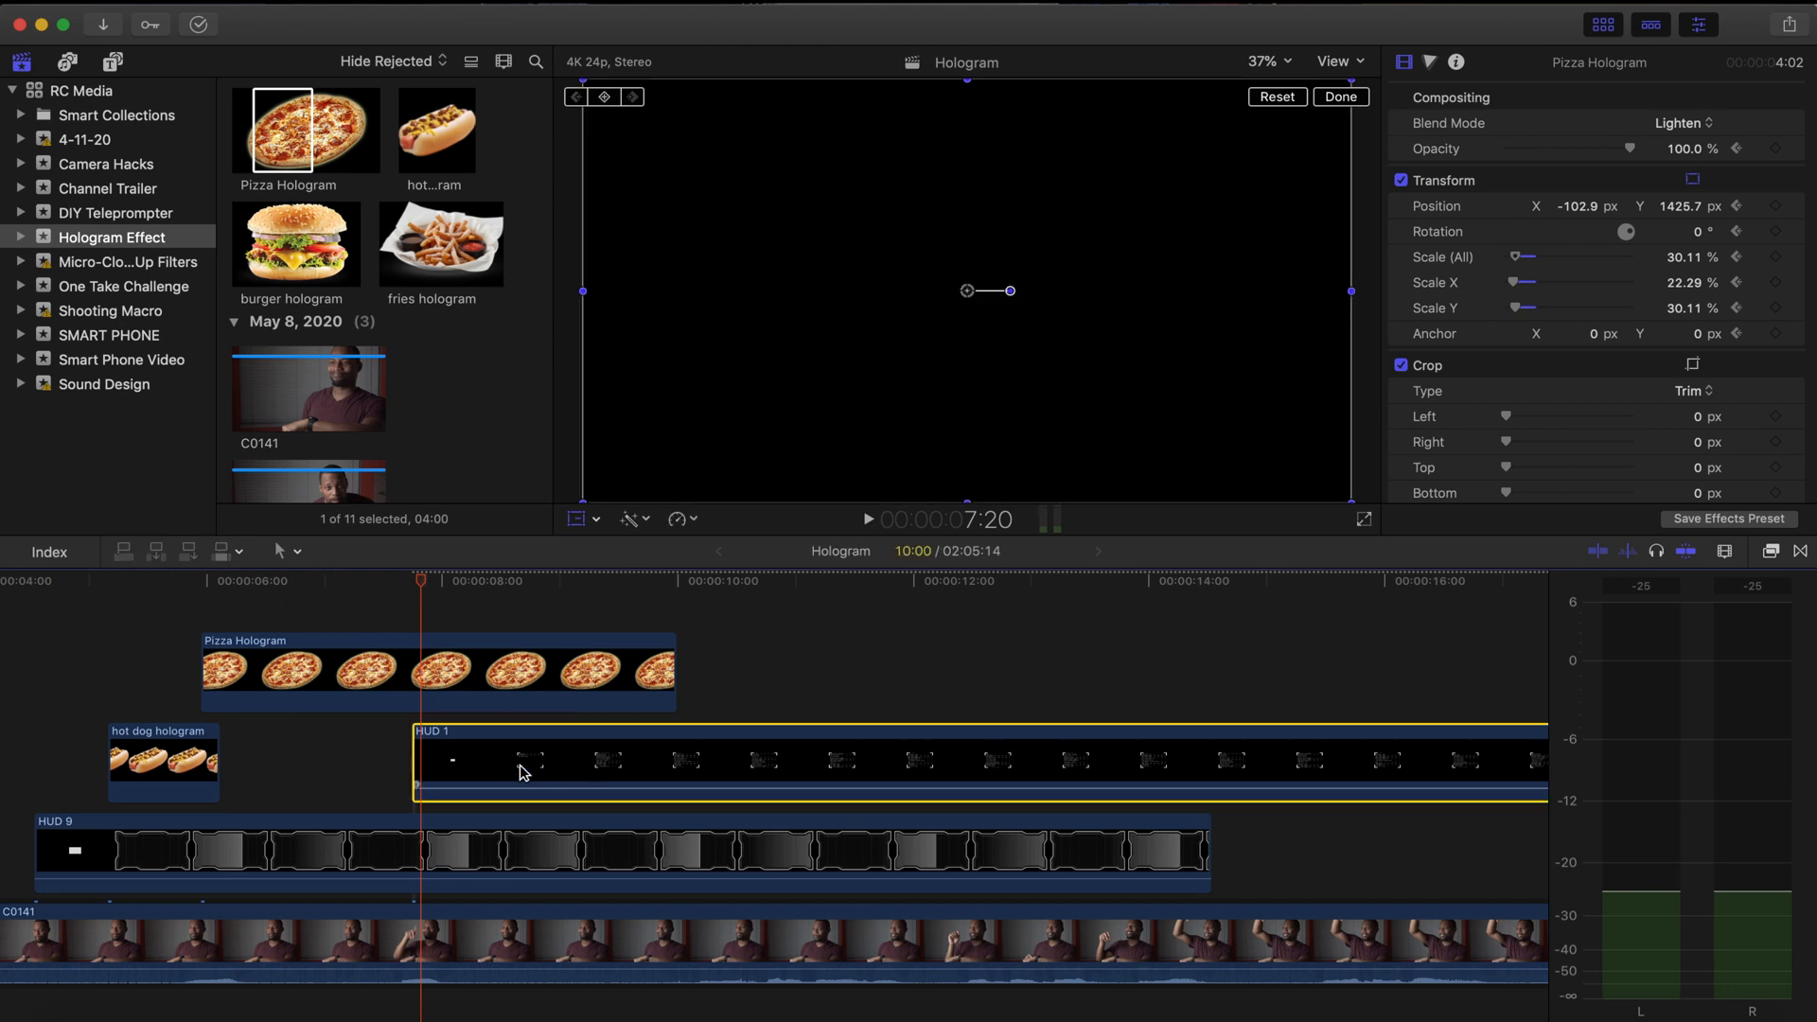
click(1682, 125)
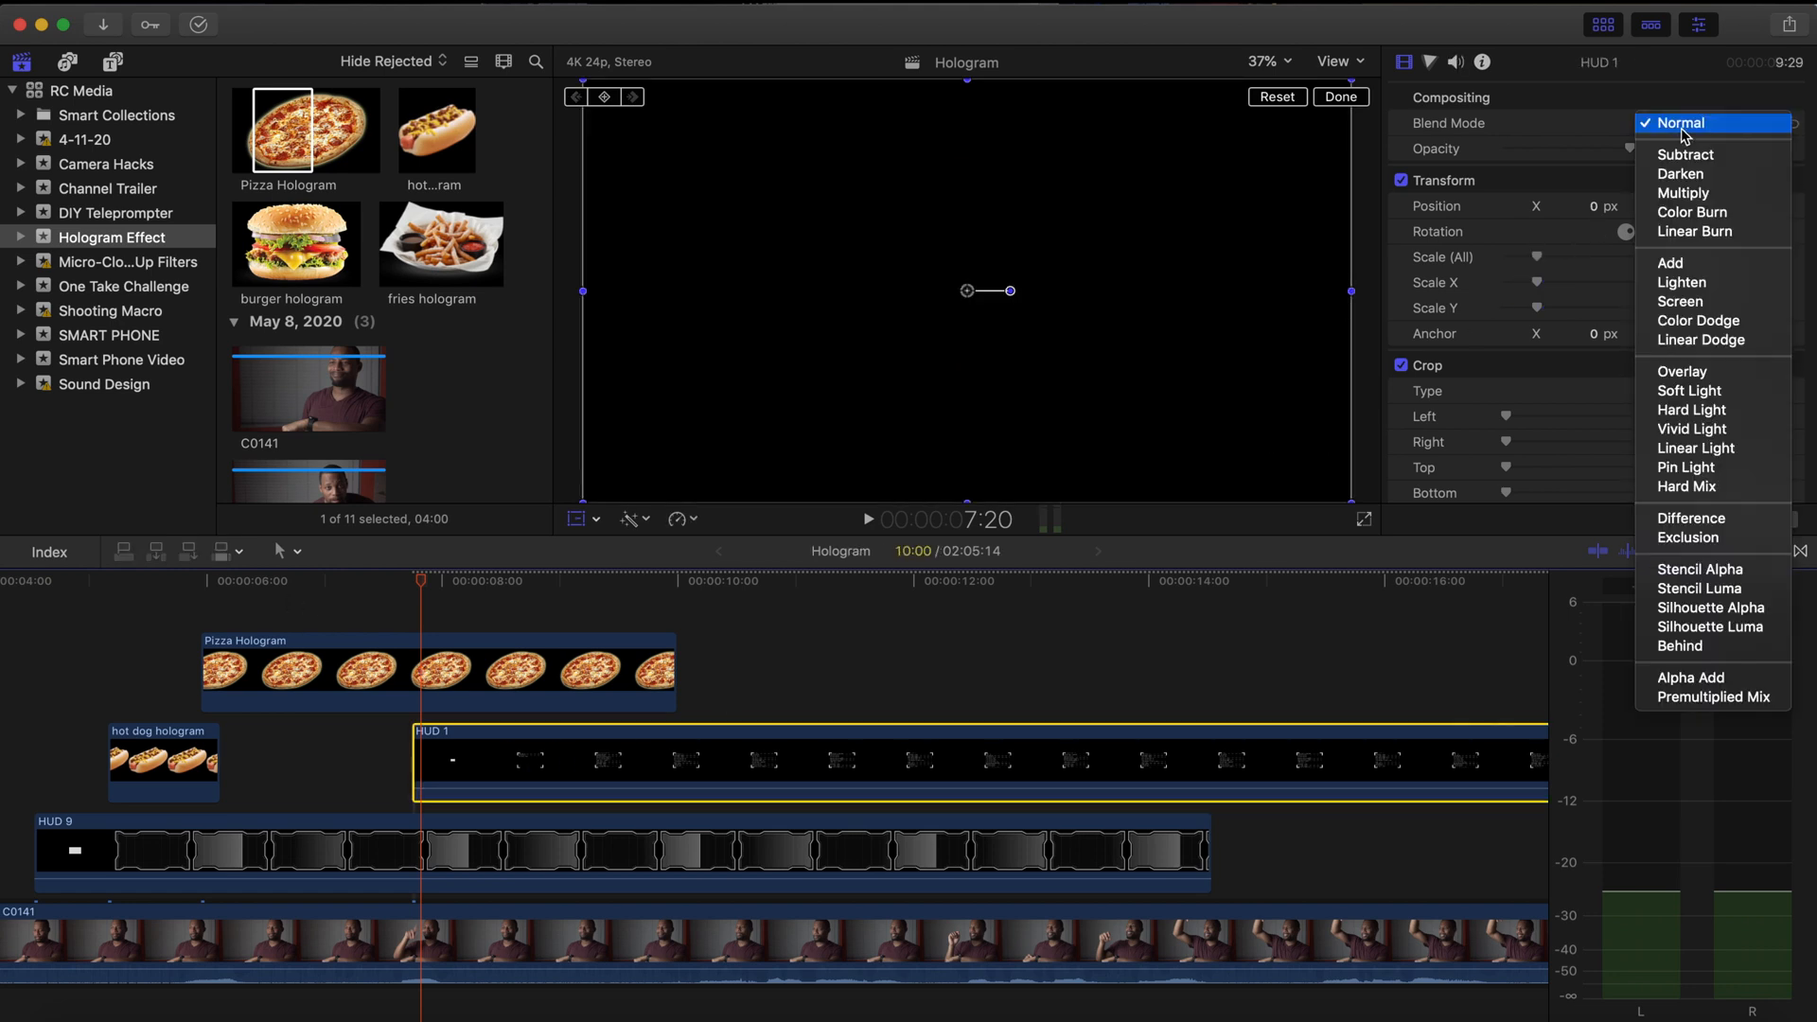
click(1681, 301)
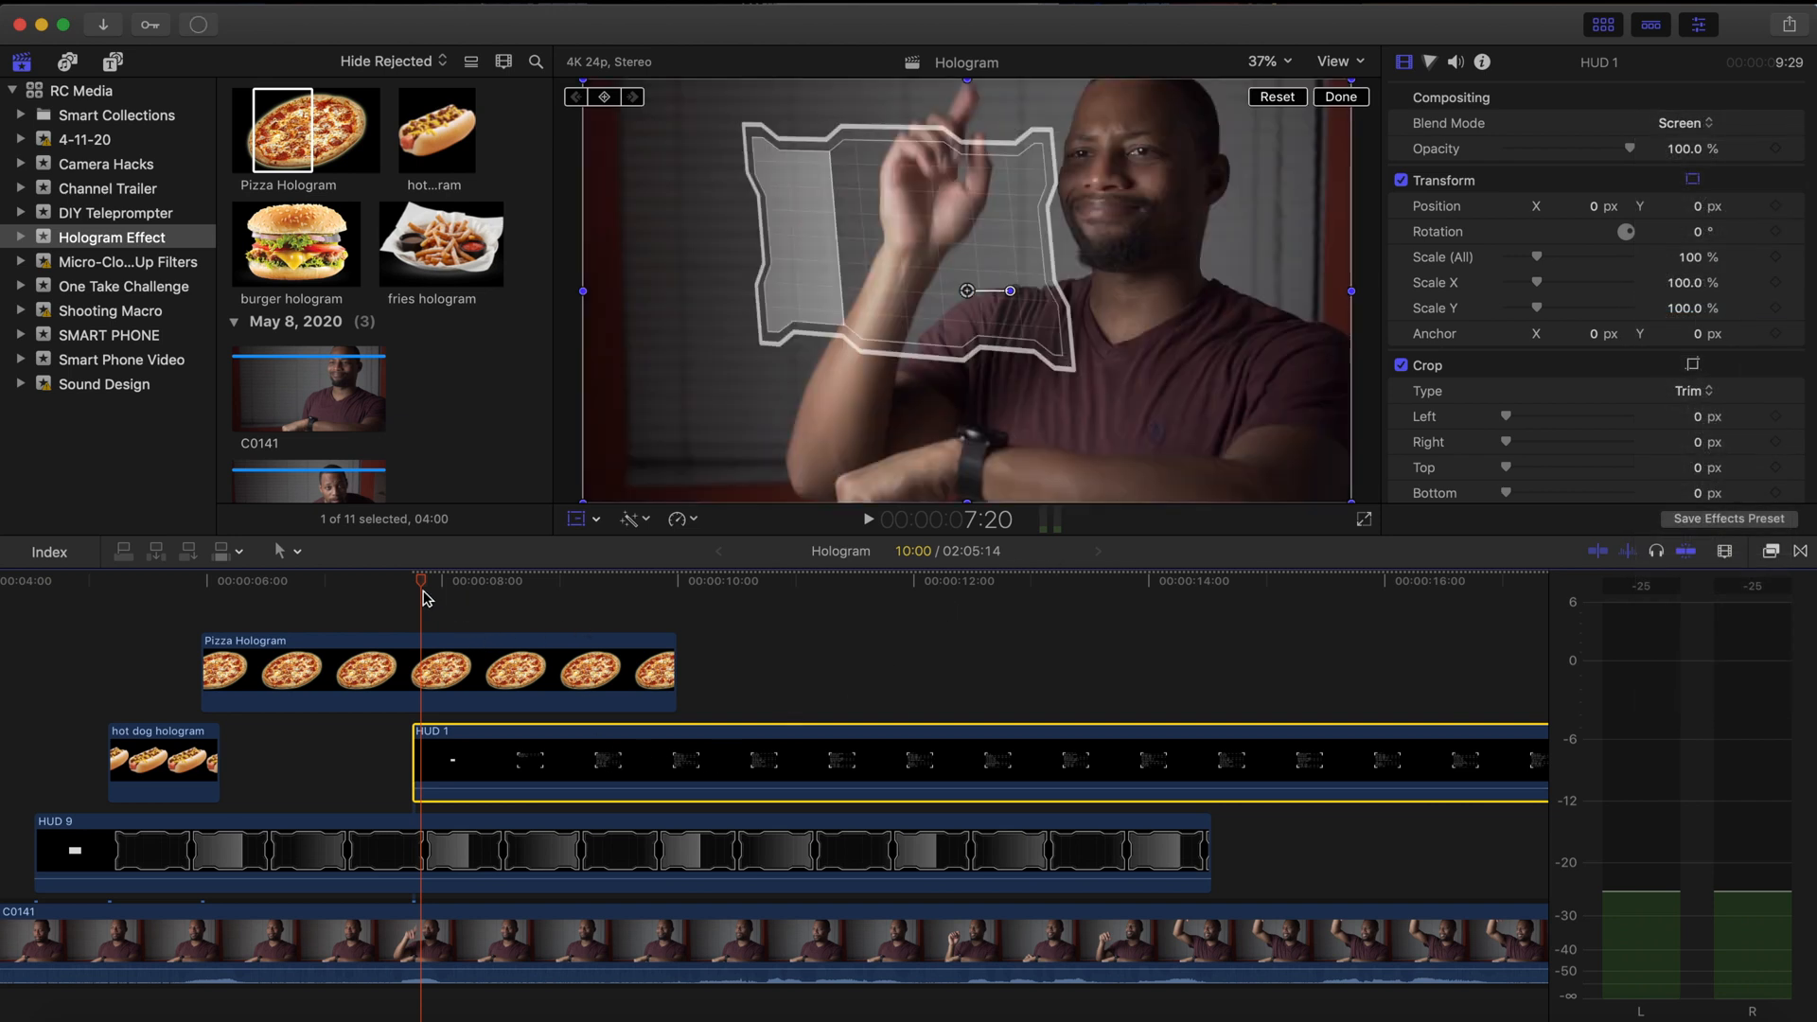
Step: Fit the HUD 1 text inside the HUD frame at about X -196.0, Y 267.9 px, scaled 154% by 114.6% and rotated about 10.4°
drag(427, 599, 413, 594)
key(space)
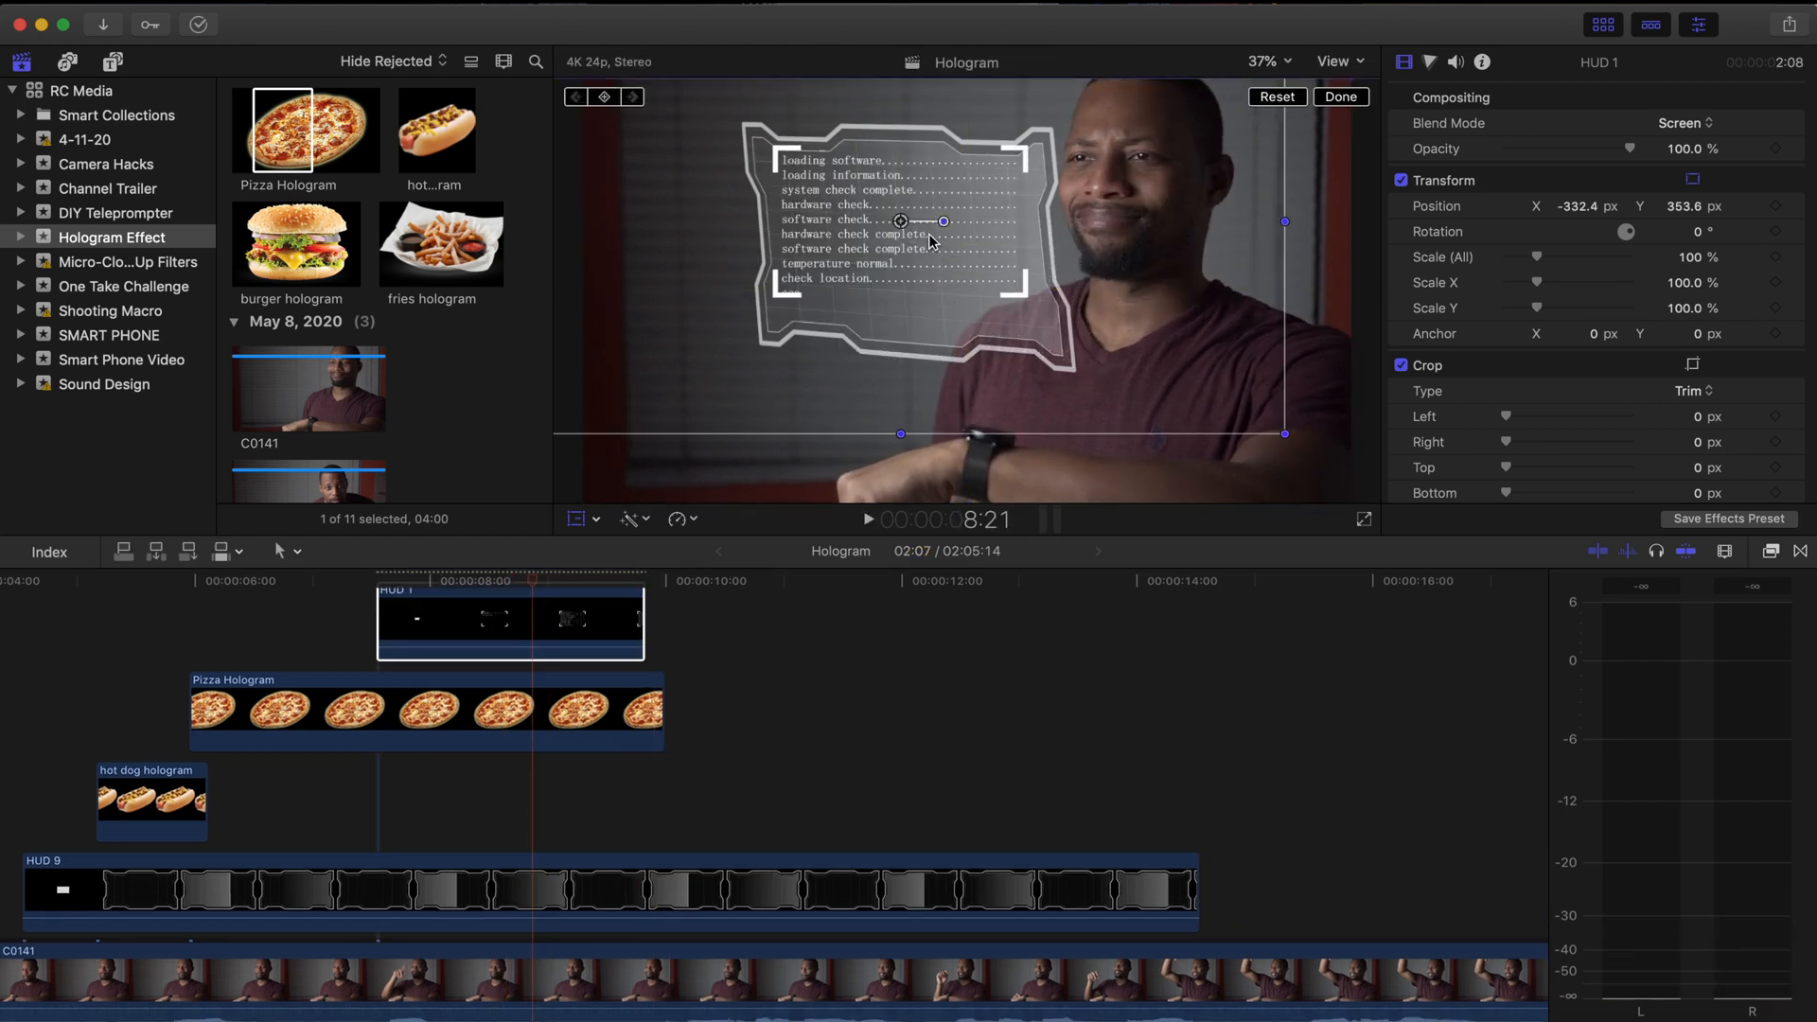
drag(932, 242, 868, 251)
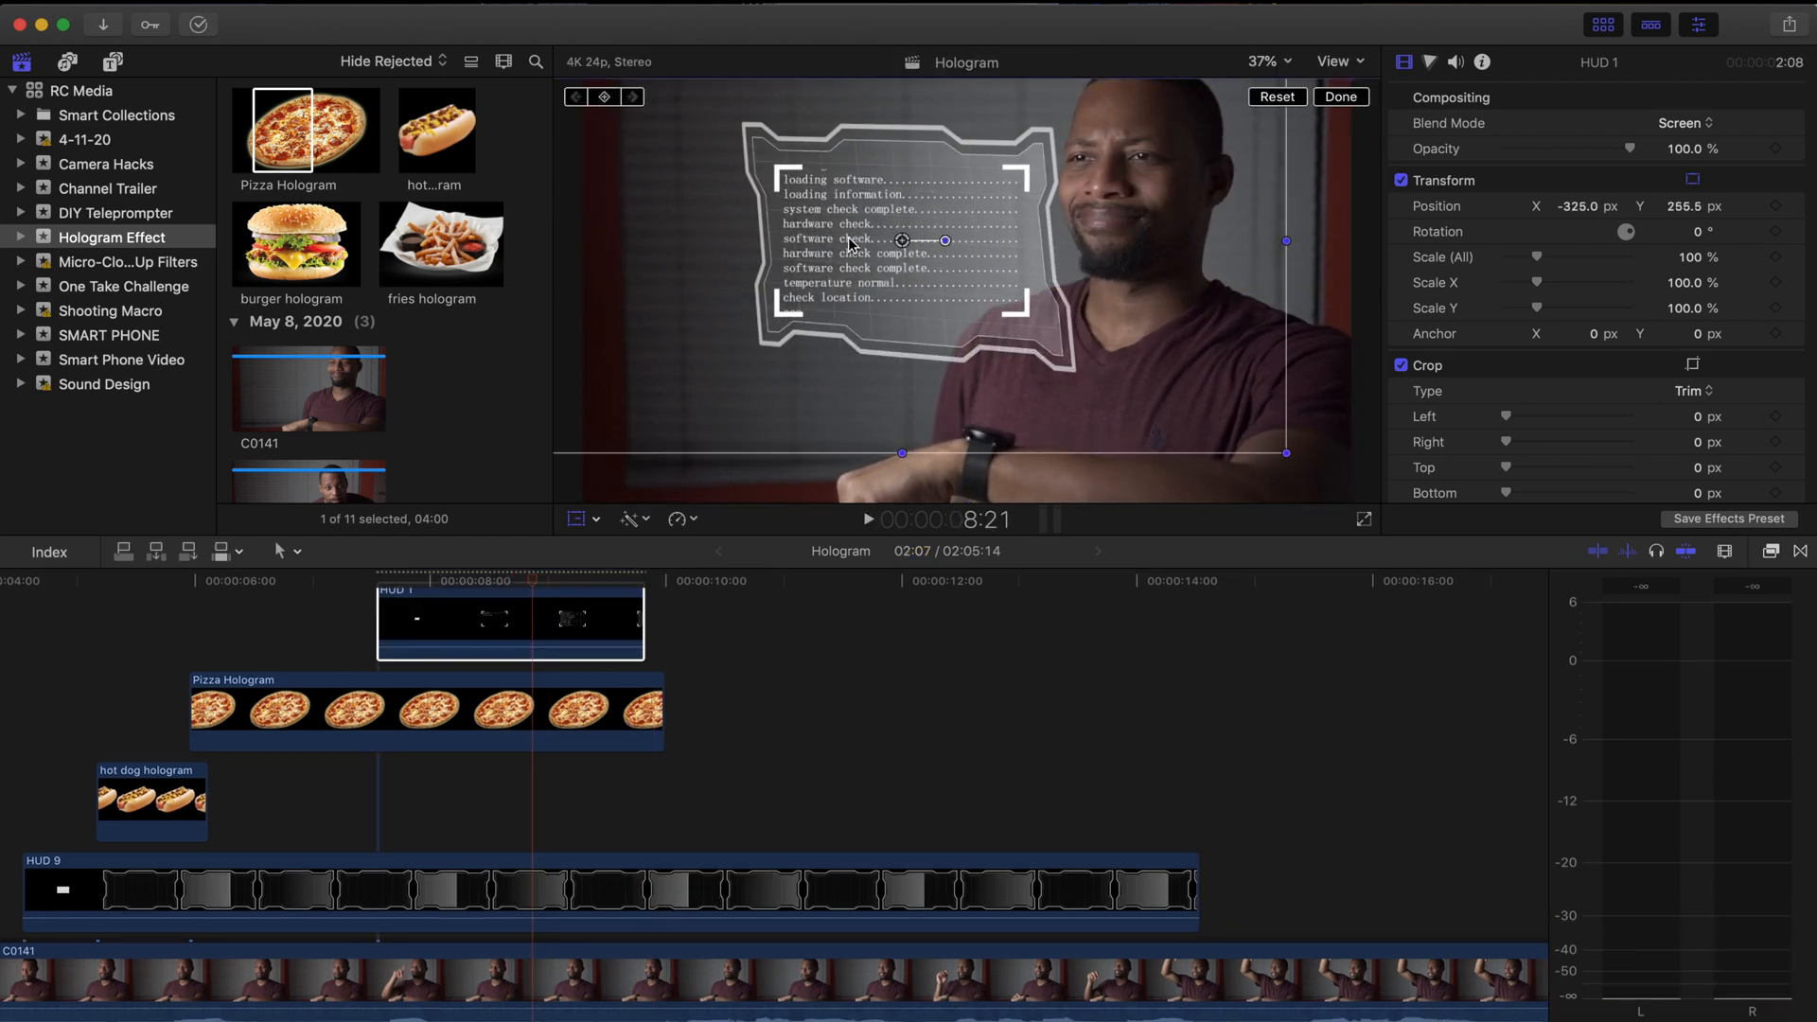
click(360, 872)
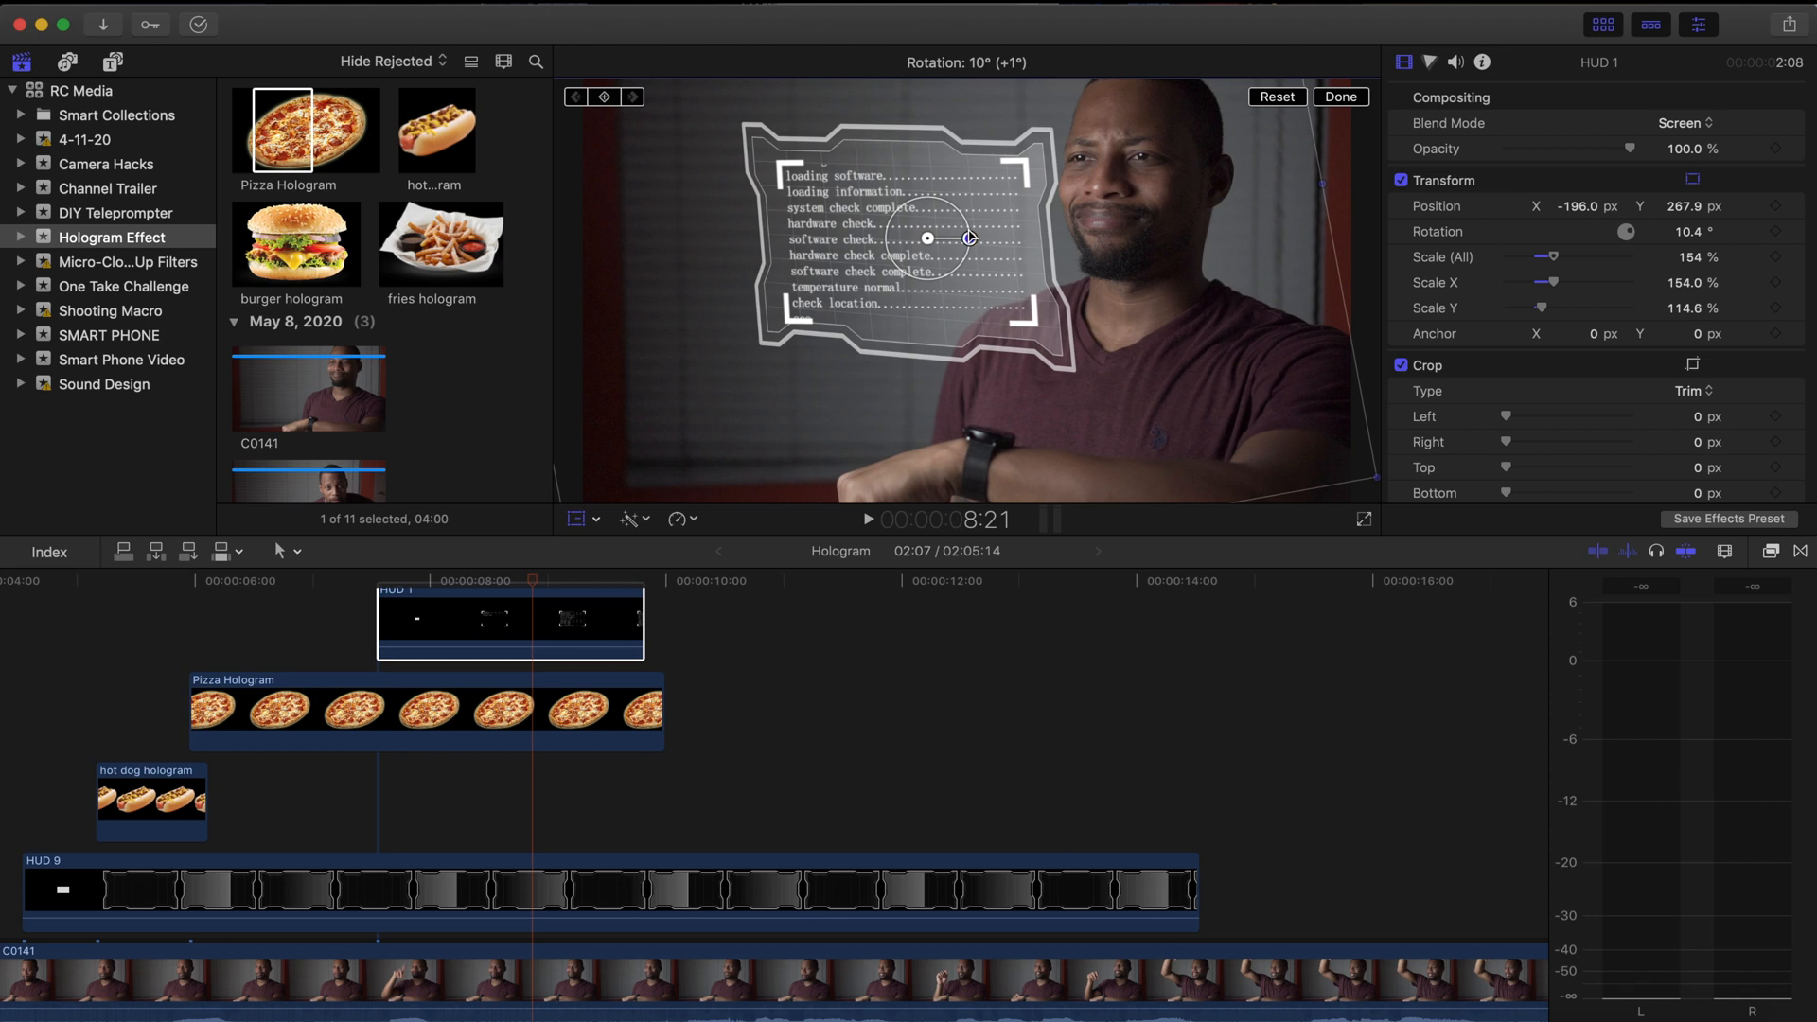
drag(969, 237, 969, 238)
click(1341, 98)
Step: Play back the swipe and HUD 1 text, and extend the HUD 1 clip's end to the end of the Pizza Hologram clip
click(284, 582)
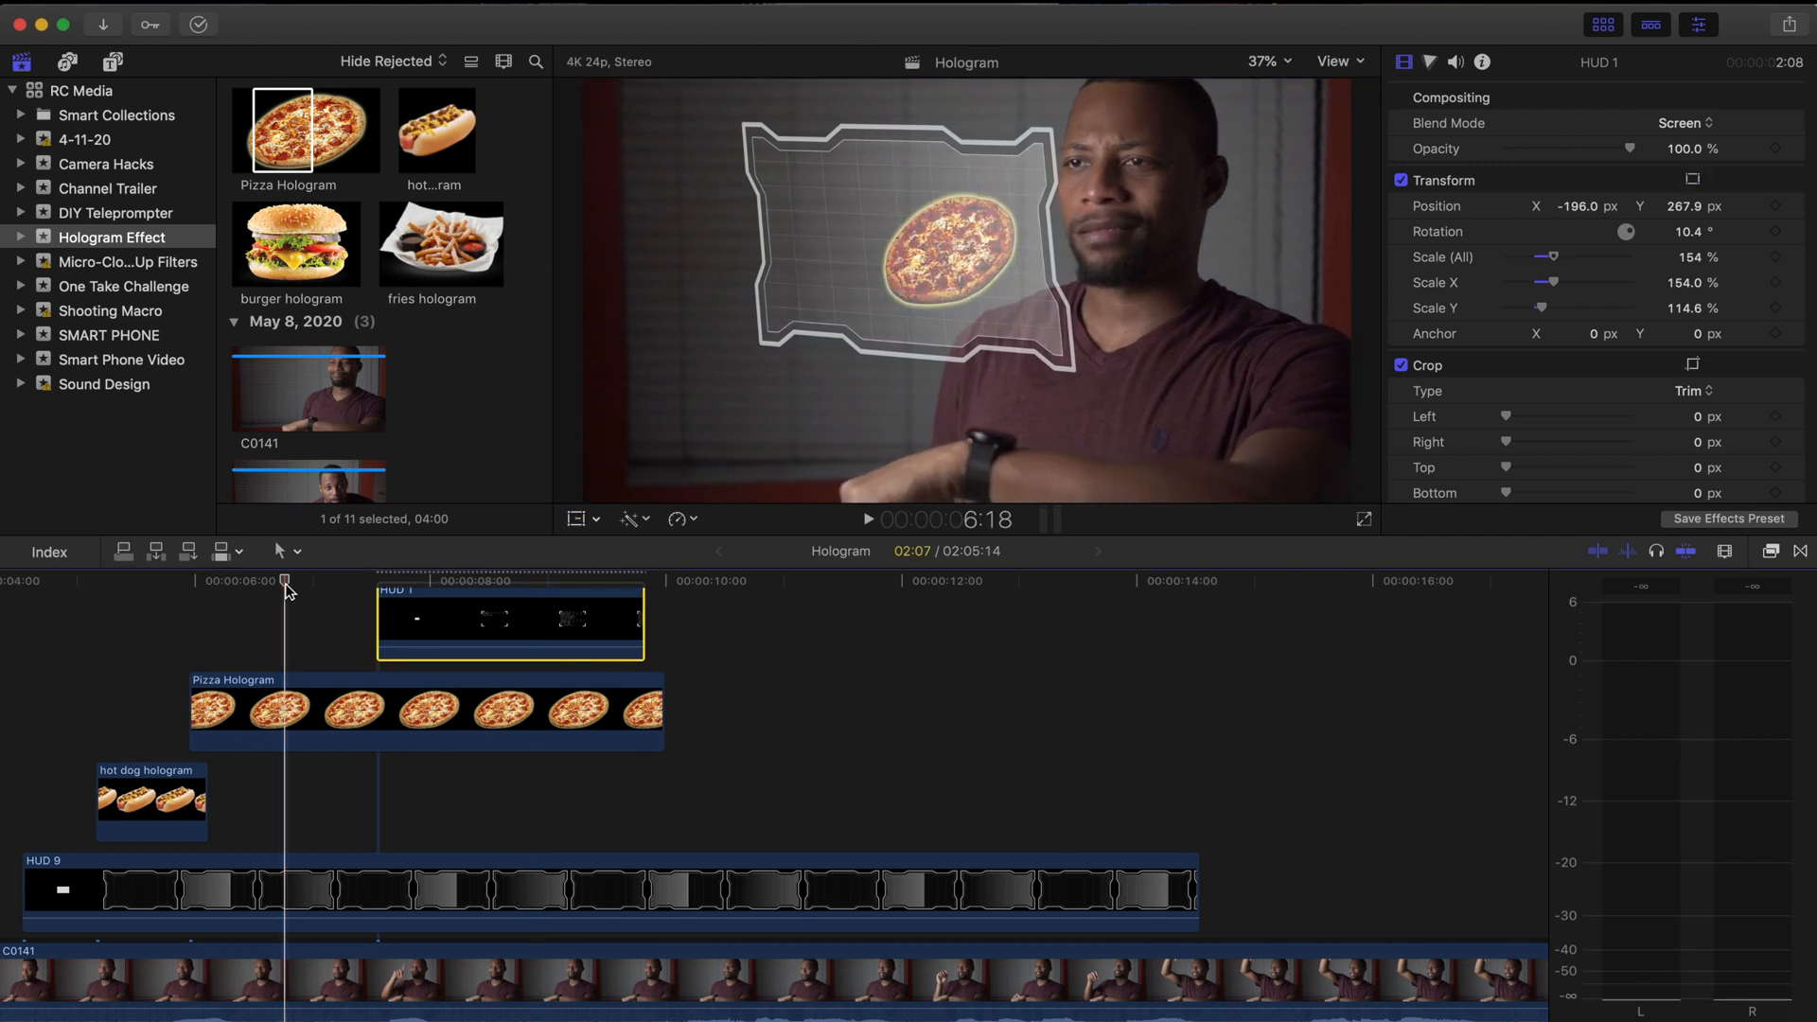
key(space)
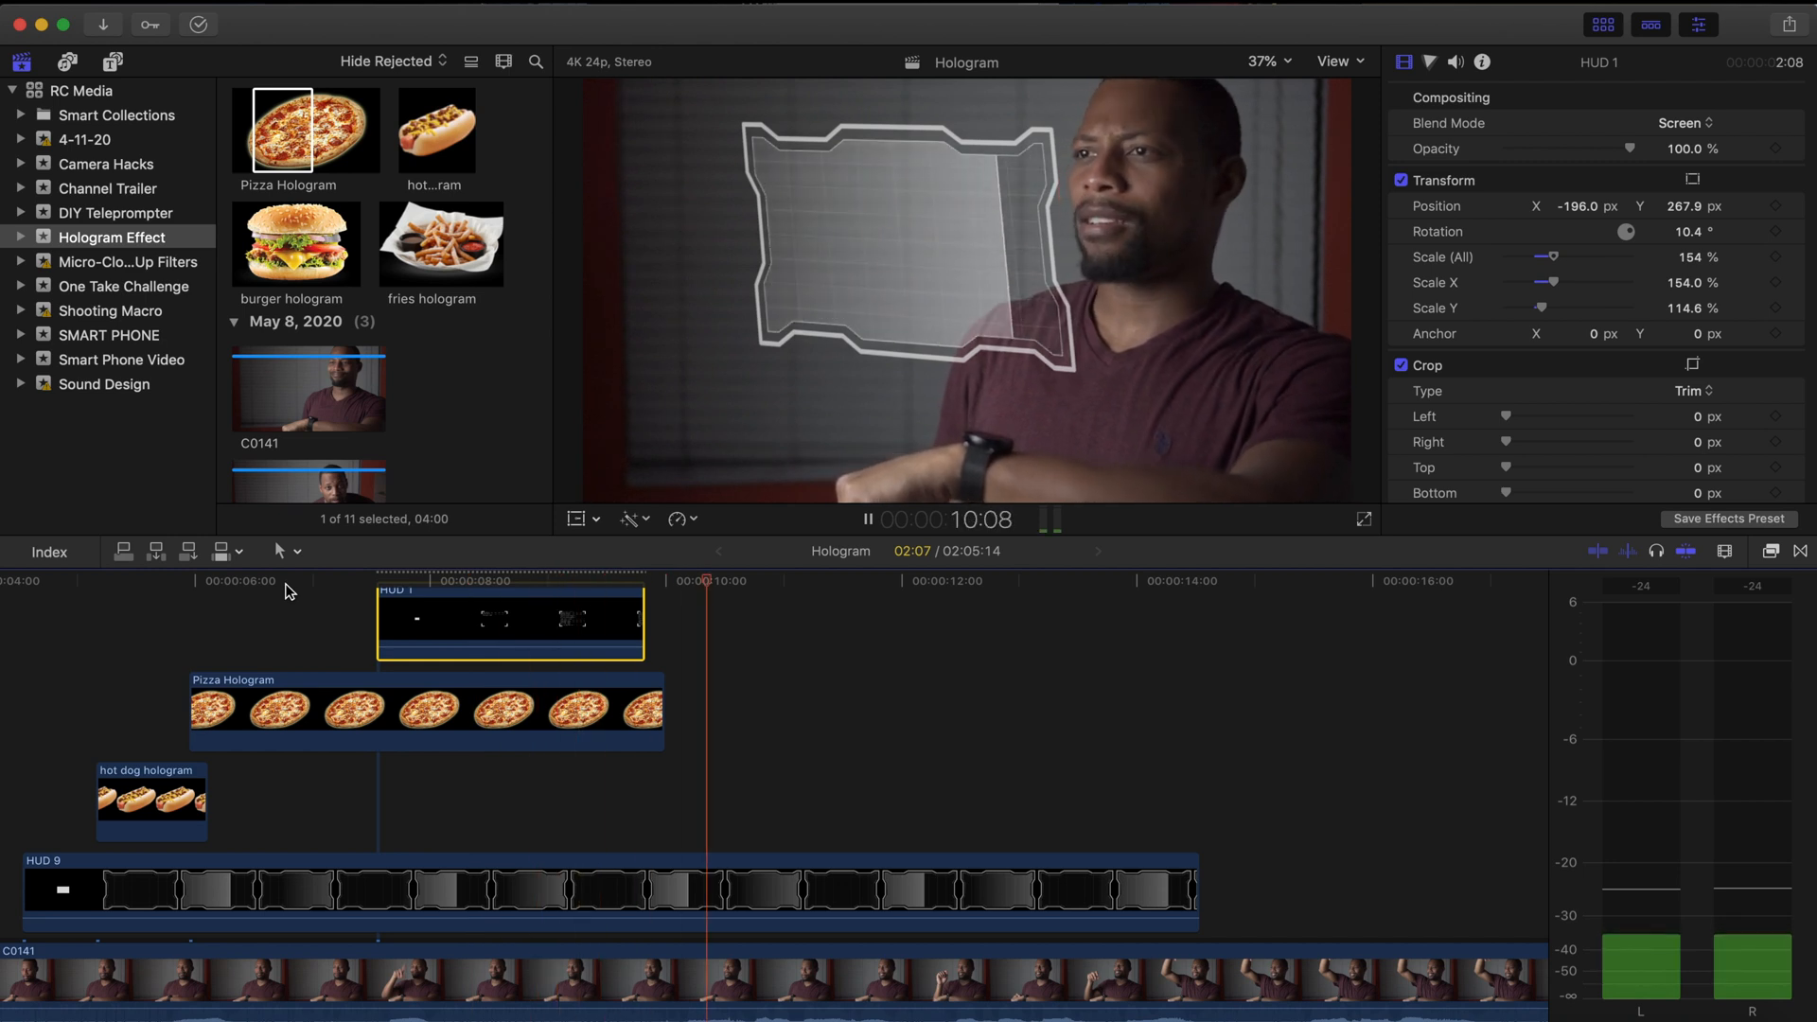
key(space)
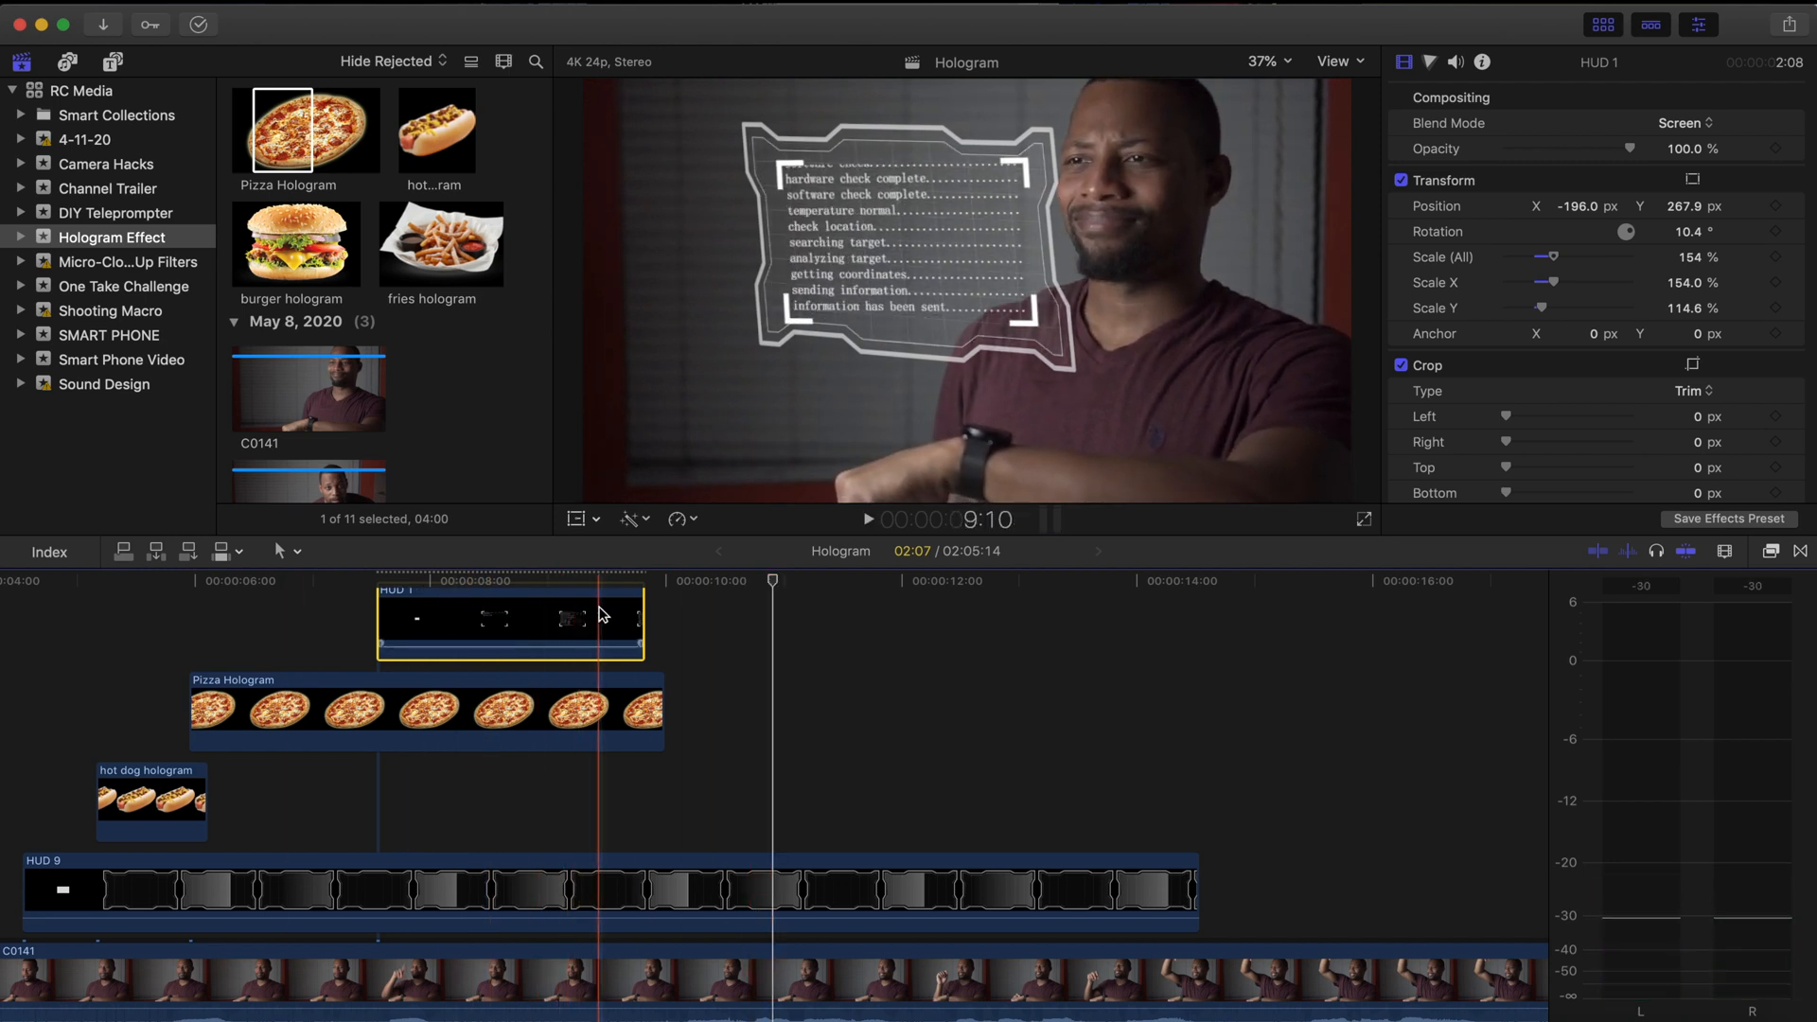
drag(643, 625, 659, 625)
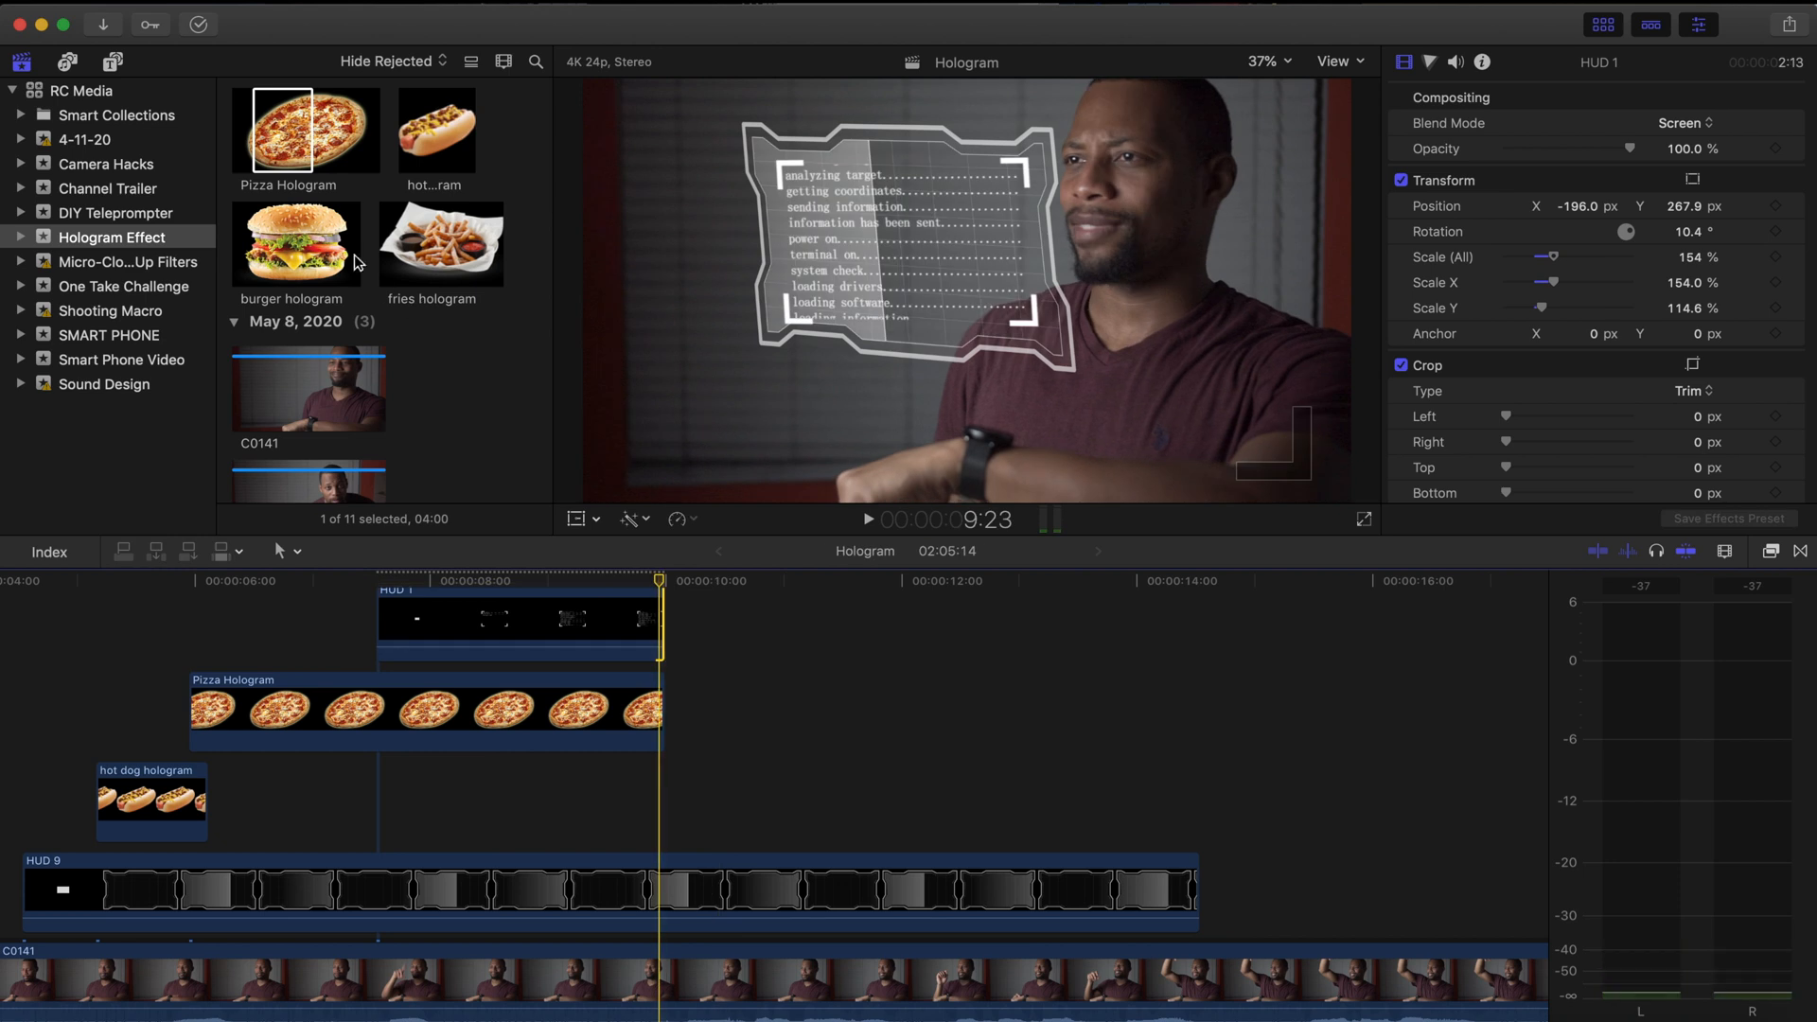
Step: Place the burger hologram clip right after the pizza clip in Lighten mode, shrunk into the left side of the HUD frame
click(295, 235)
drag(295, 235, 667, 814)
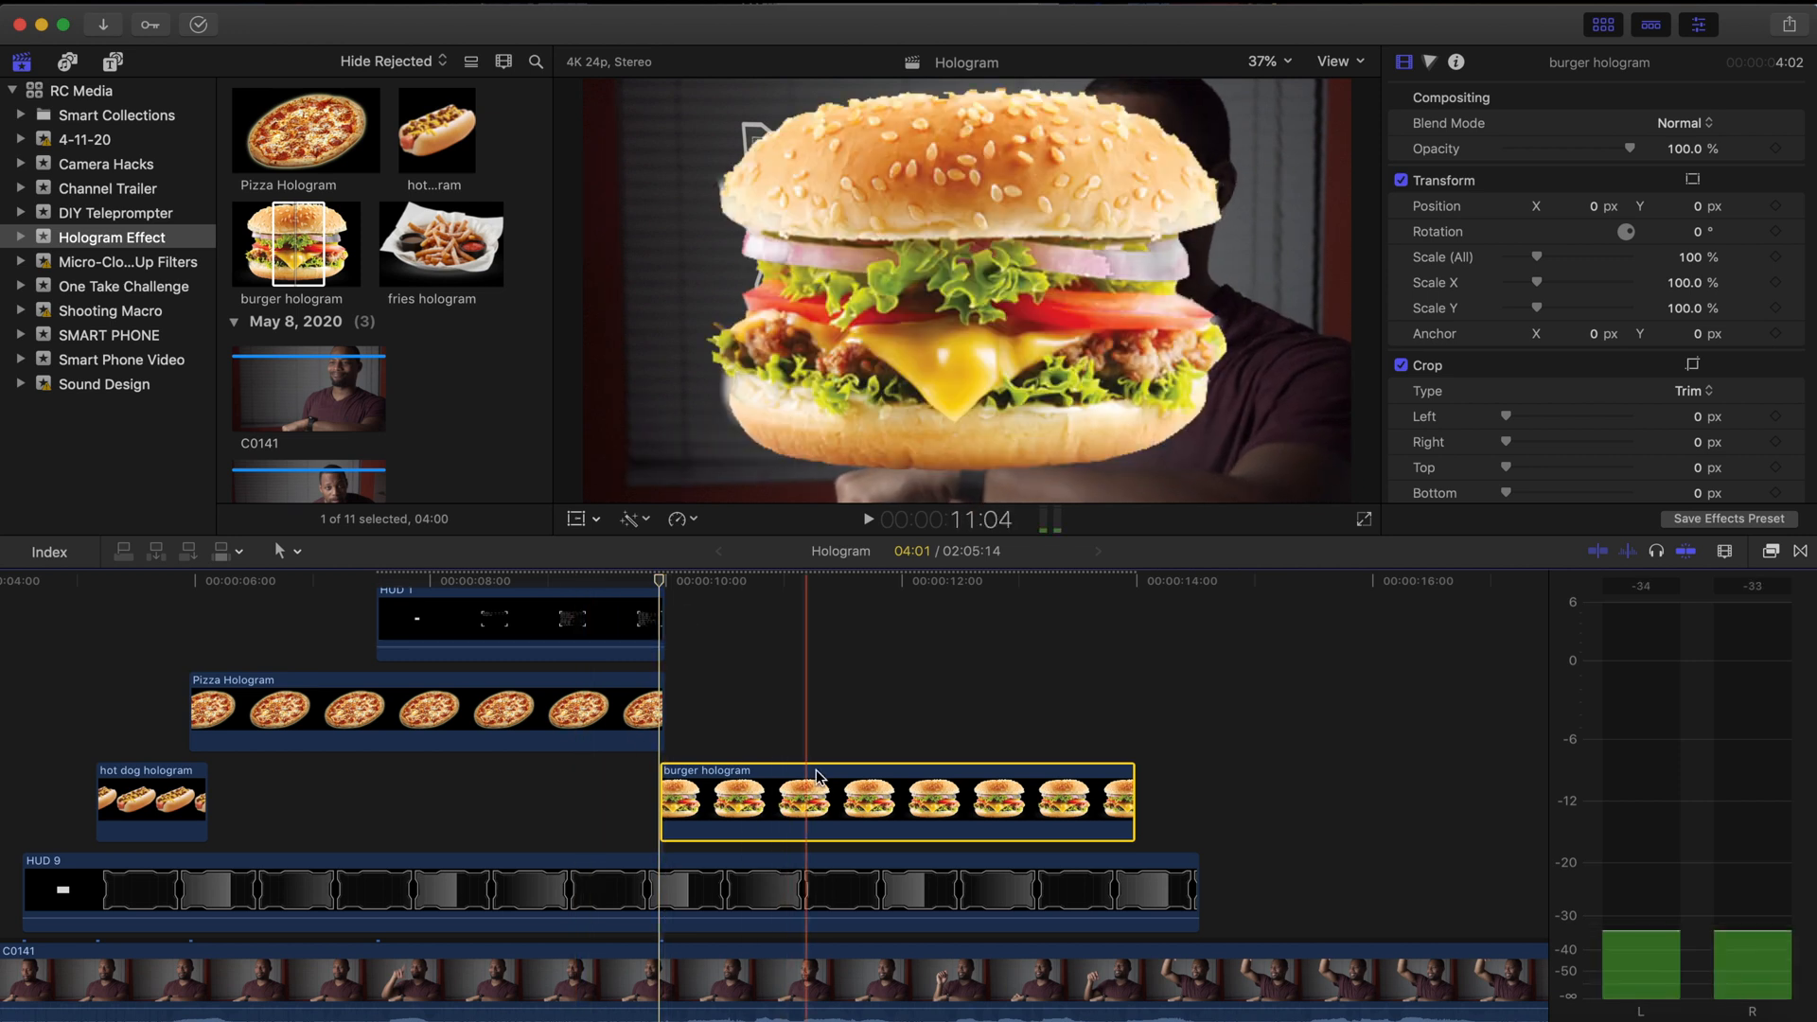
click(779, 795)
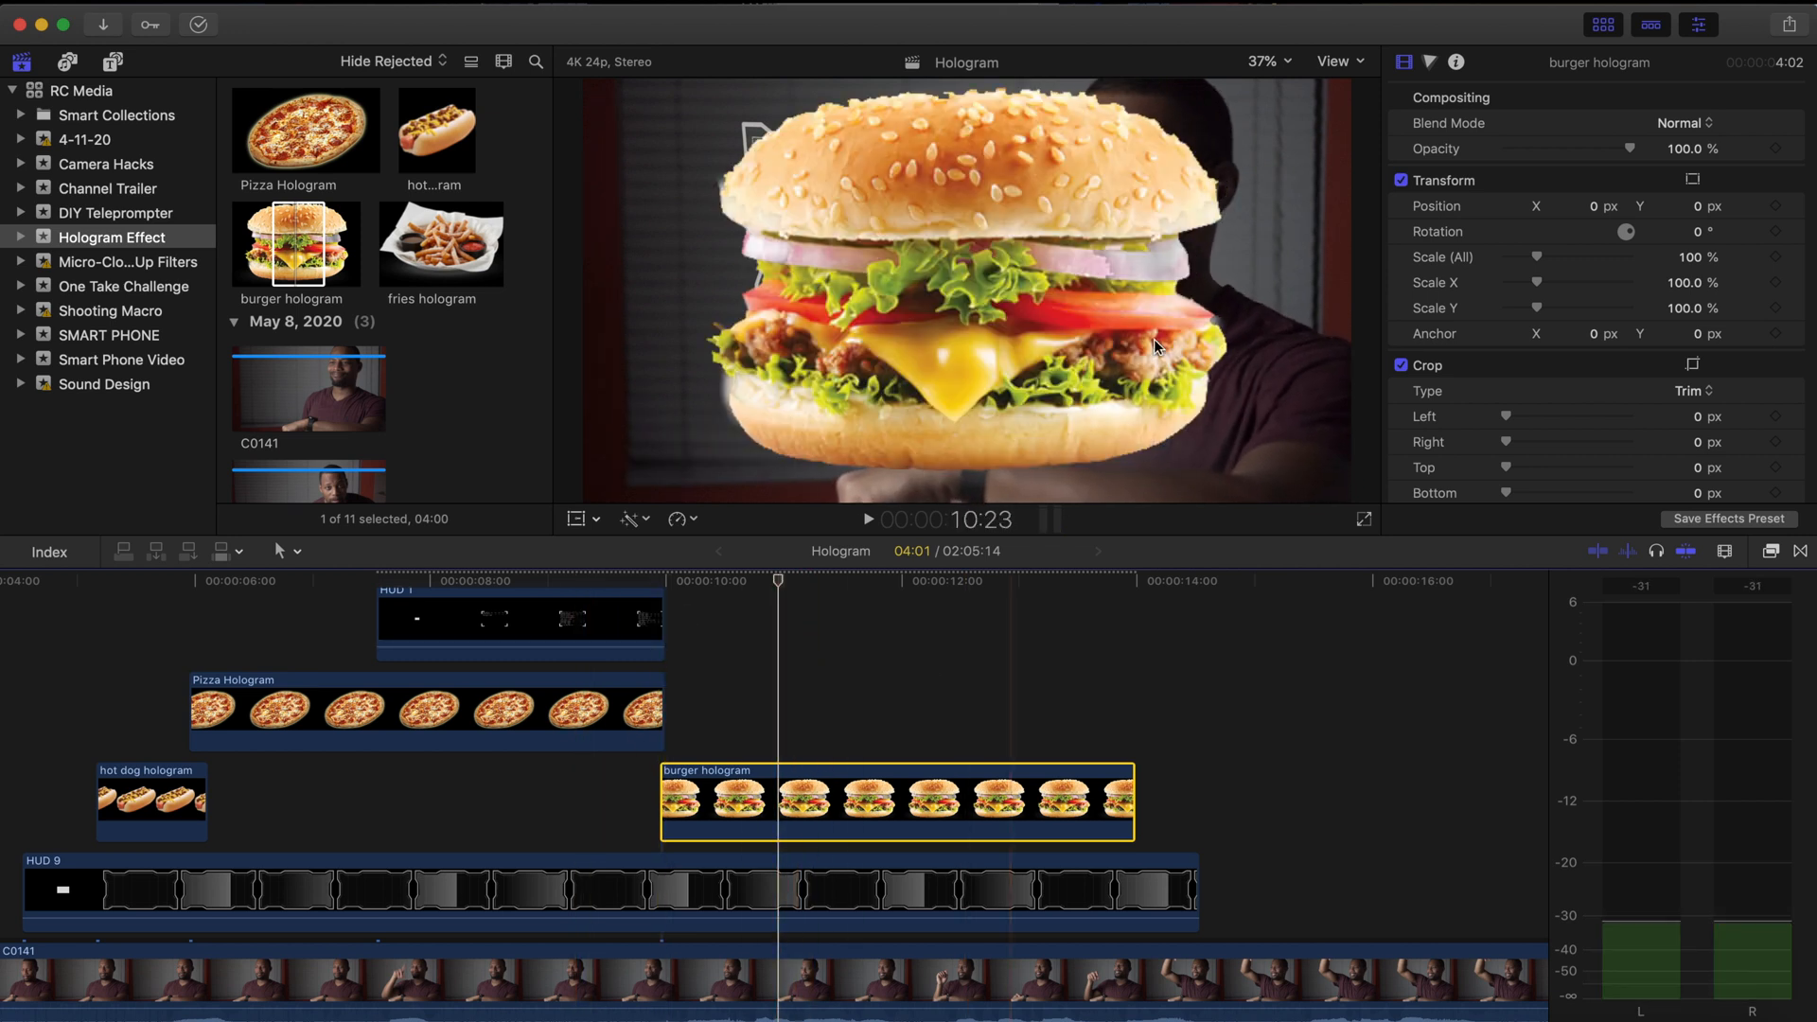
click(1668, 123)
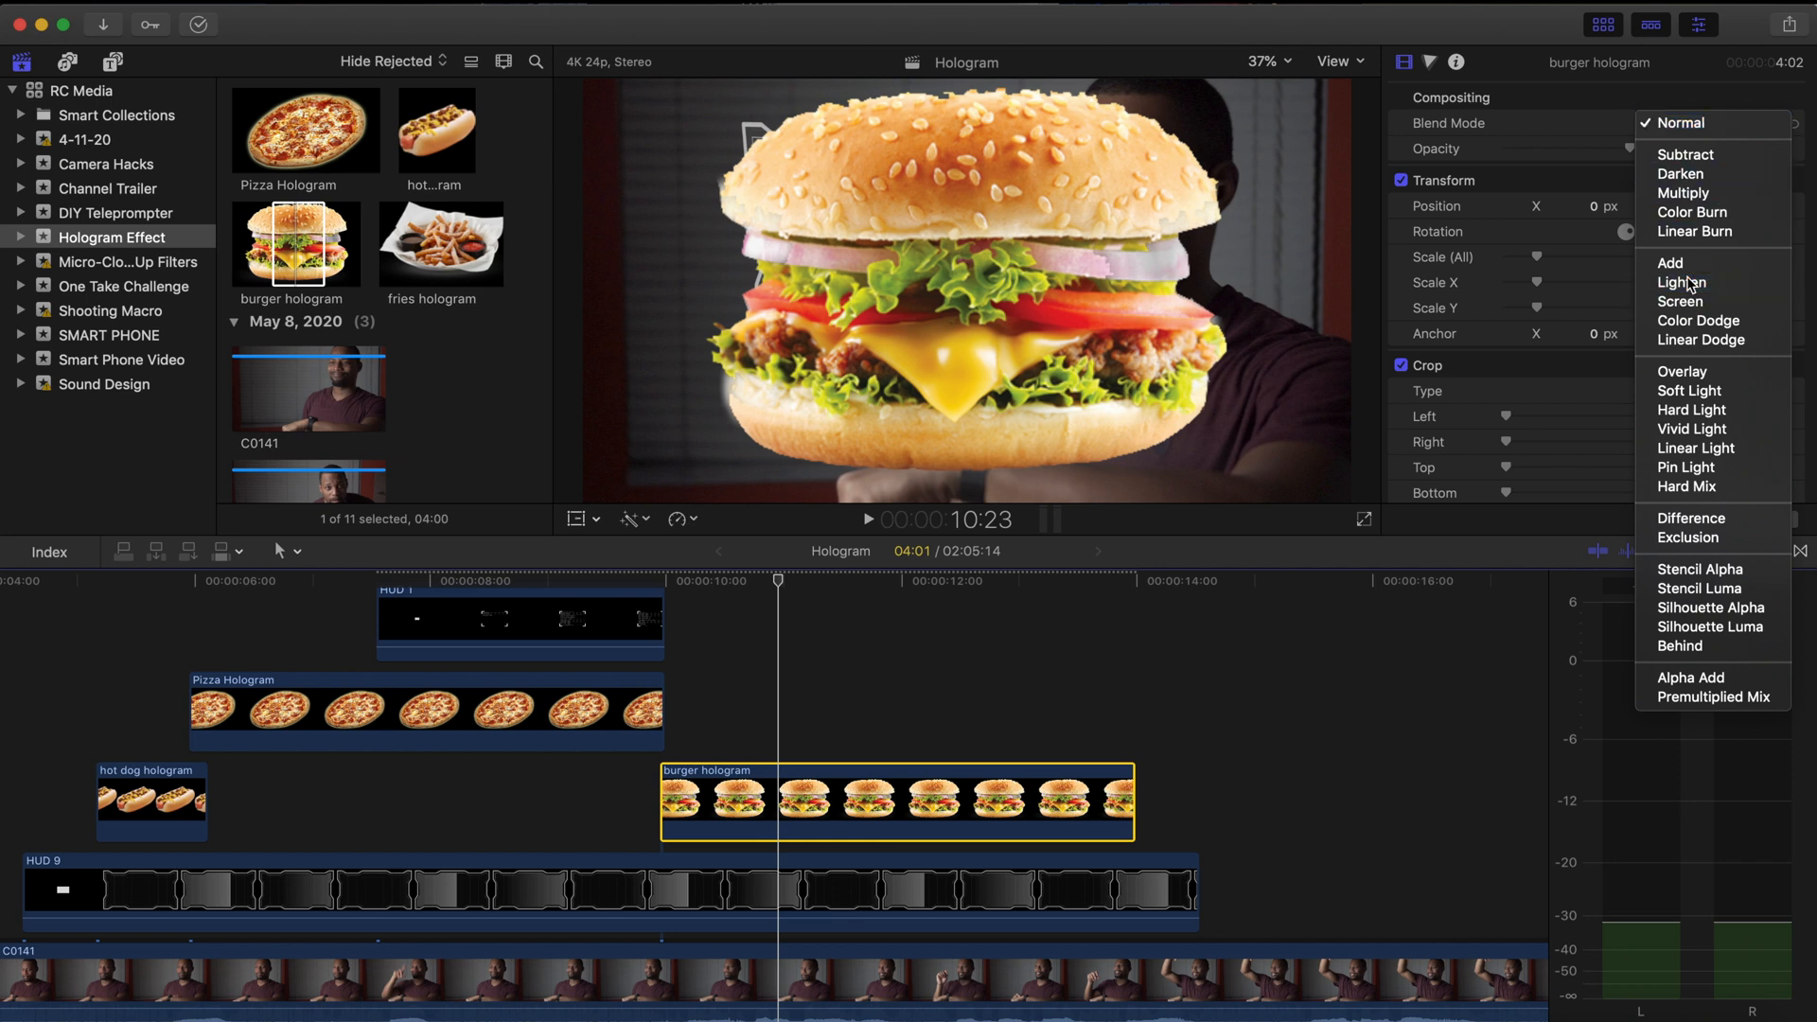
click(1684, 283)
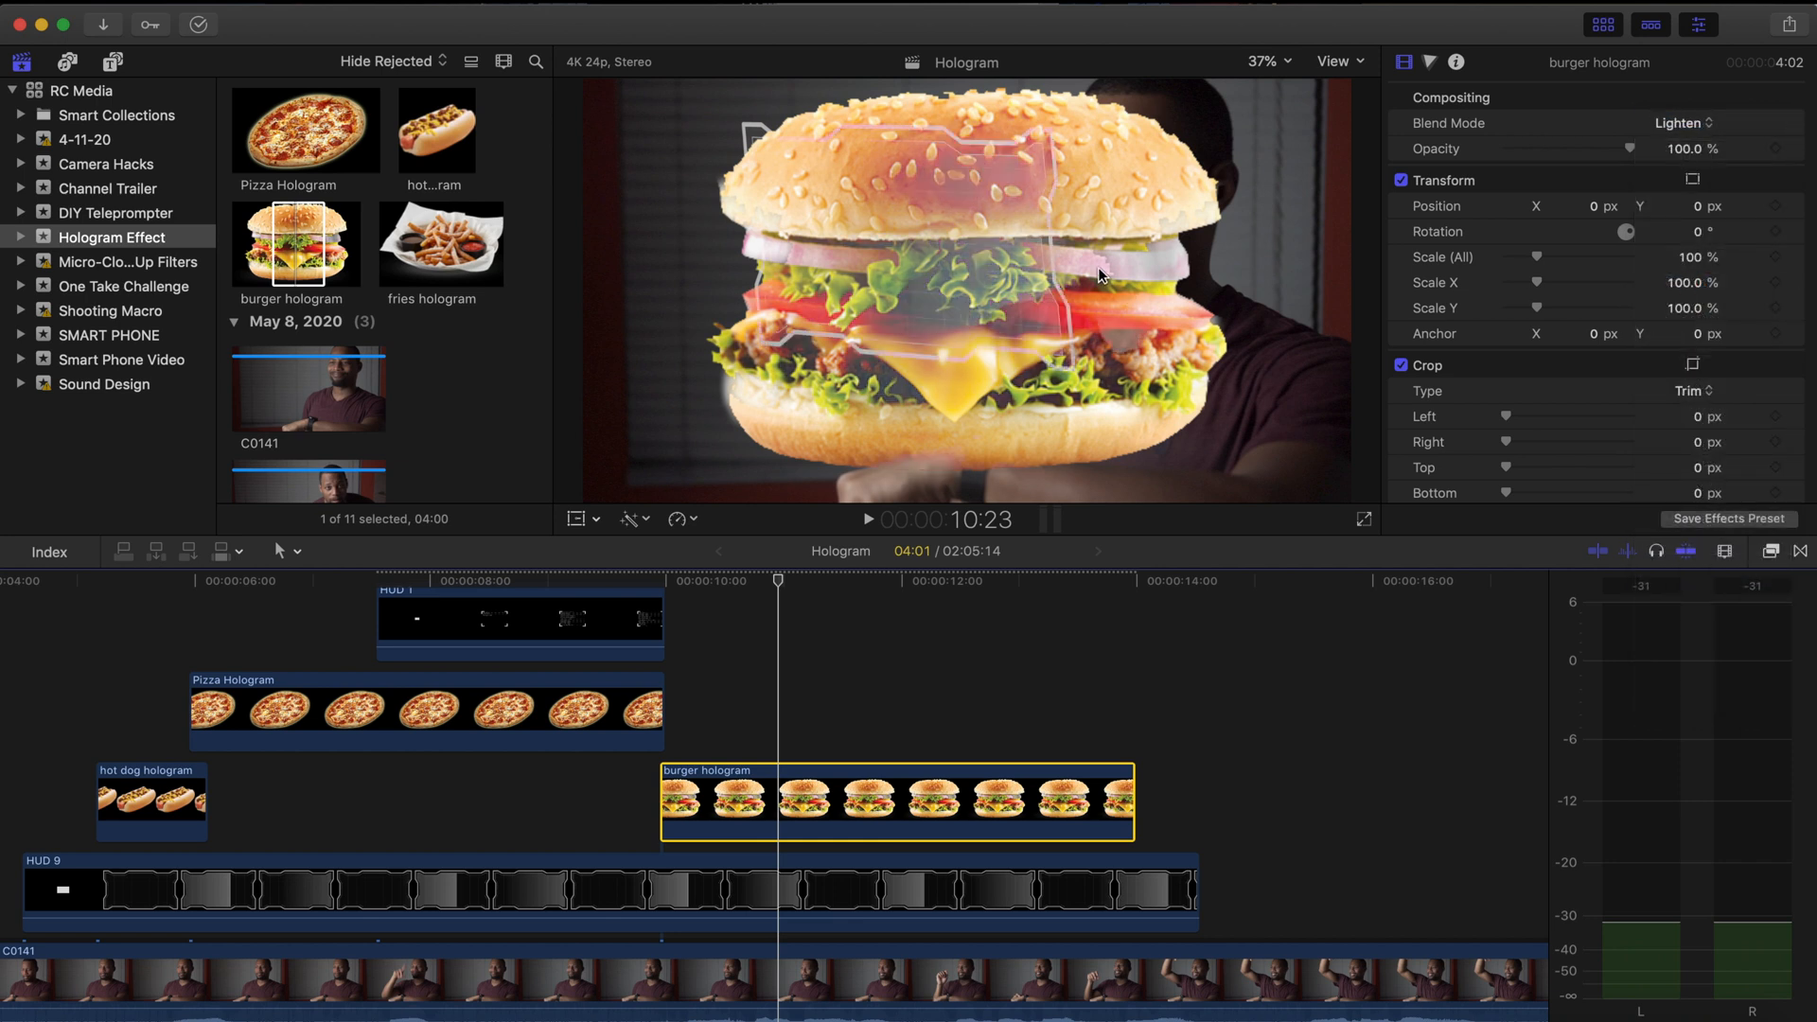
click(576, 519)
drag(644, 499, 852, 261)
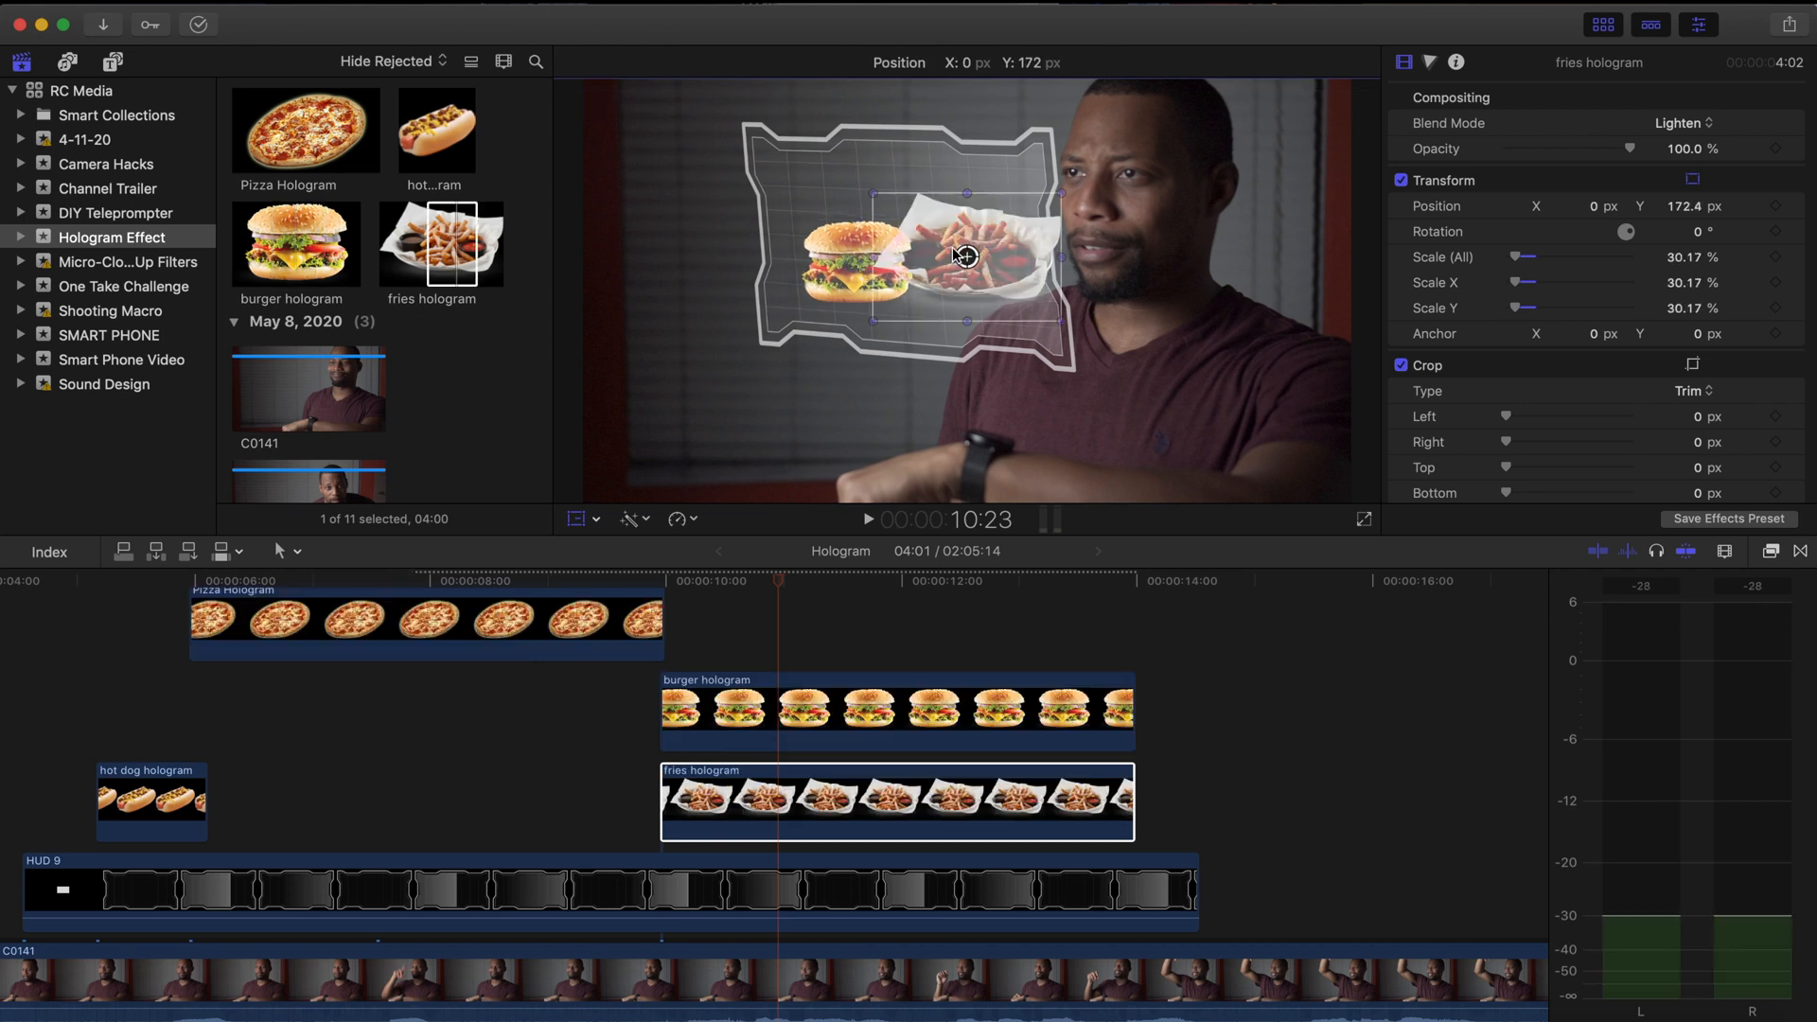
Step: Position the fries hologram, scaled to 30.17%, beside the burger in the HUD frame at about X 0, Y 172 px
drag(975, 257, 963, 253)
click(663, 580)
key(space)
key(space)
mouse_move(966, 254)
mouse_down()
mouse_move(942, 248)
mouse_move(971, 254)
mouse_up()
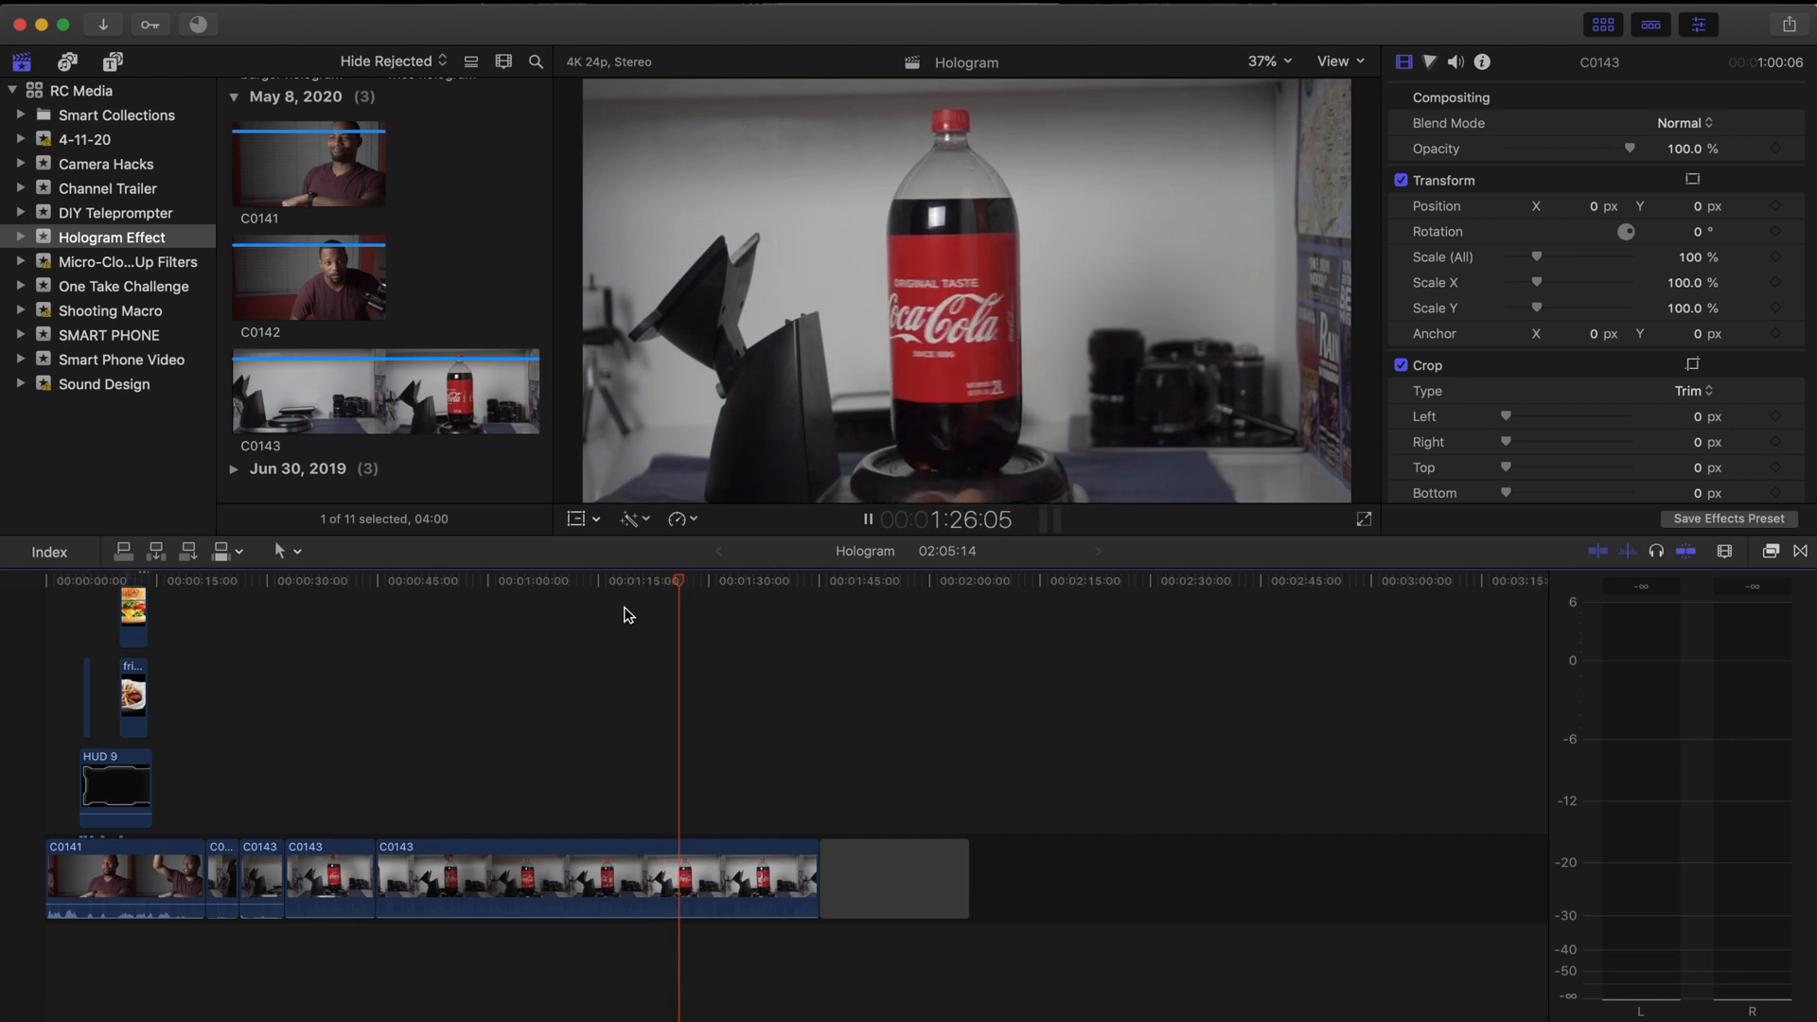
Step: Stop playback, find the Draw Mask effect by searching all effects for "draw", and apply it to the last C0143 bottle clip
key(space)
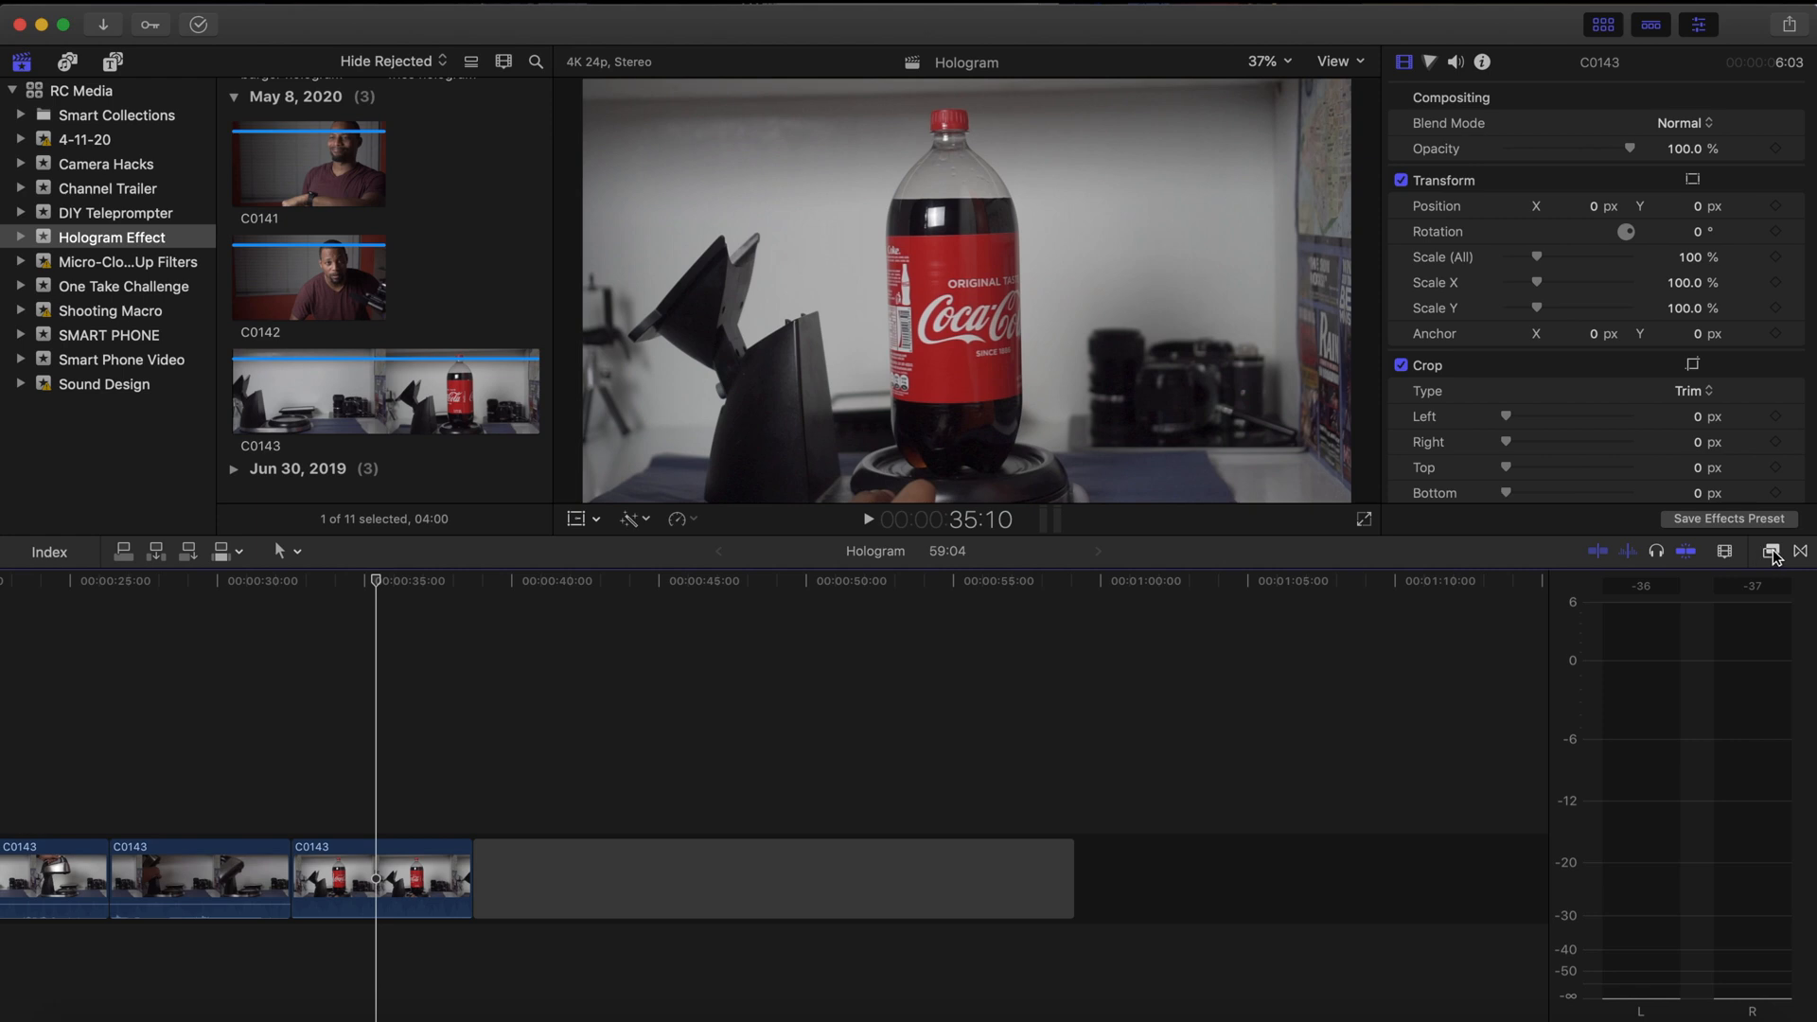
click(1772, 553)
click(884, 657)
click(966, 1007)
text(draw)
drag(1141, 634, 350, 876)
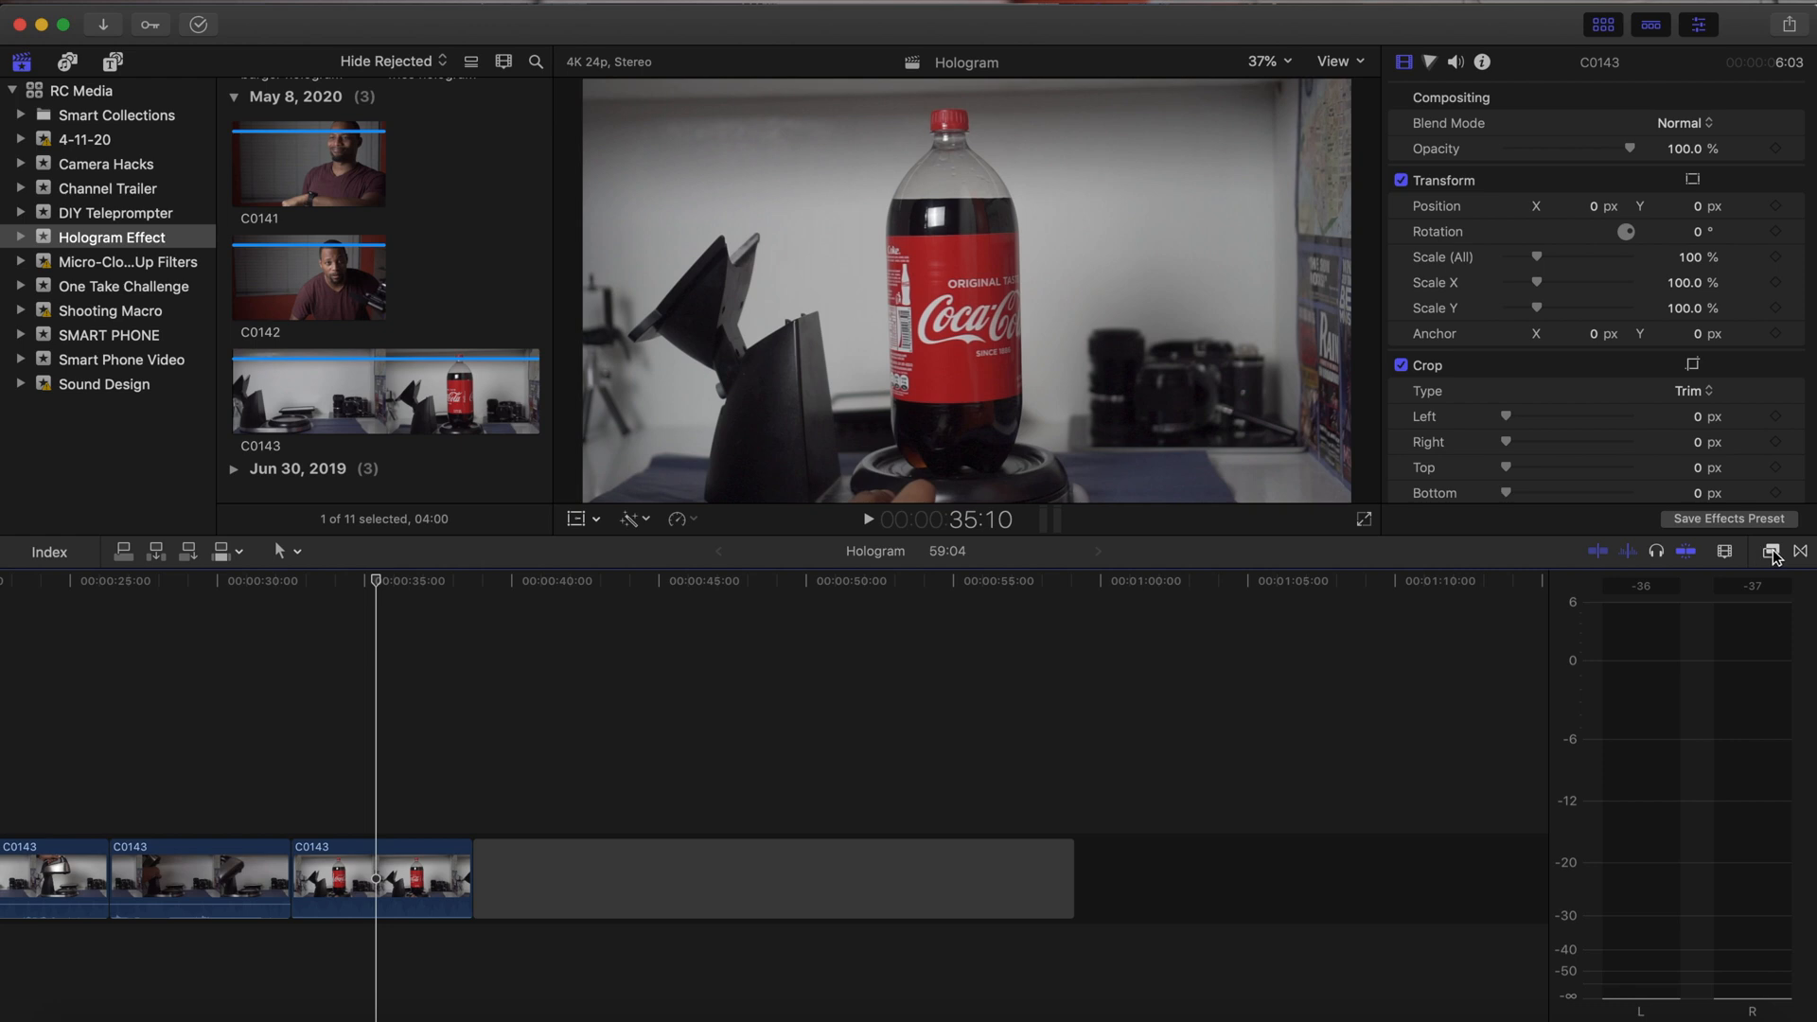
click(1773, 553)
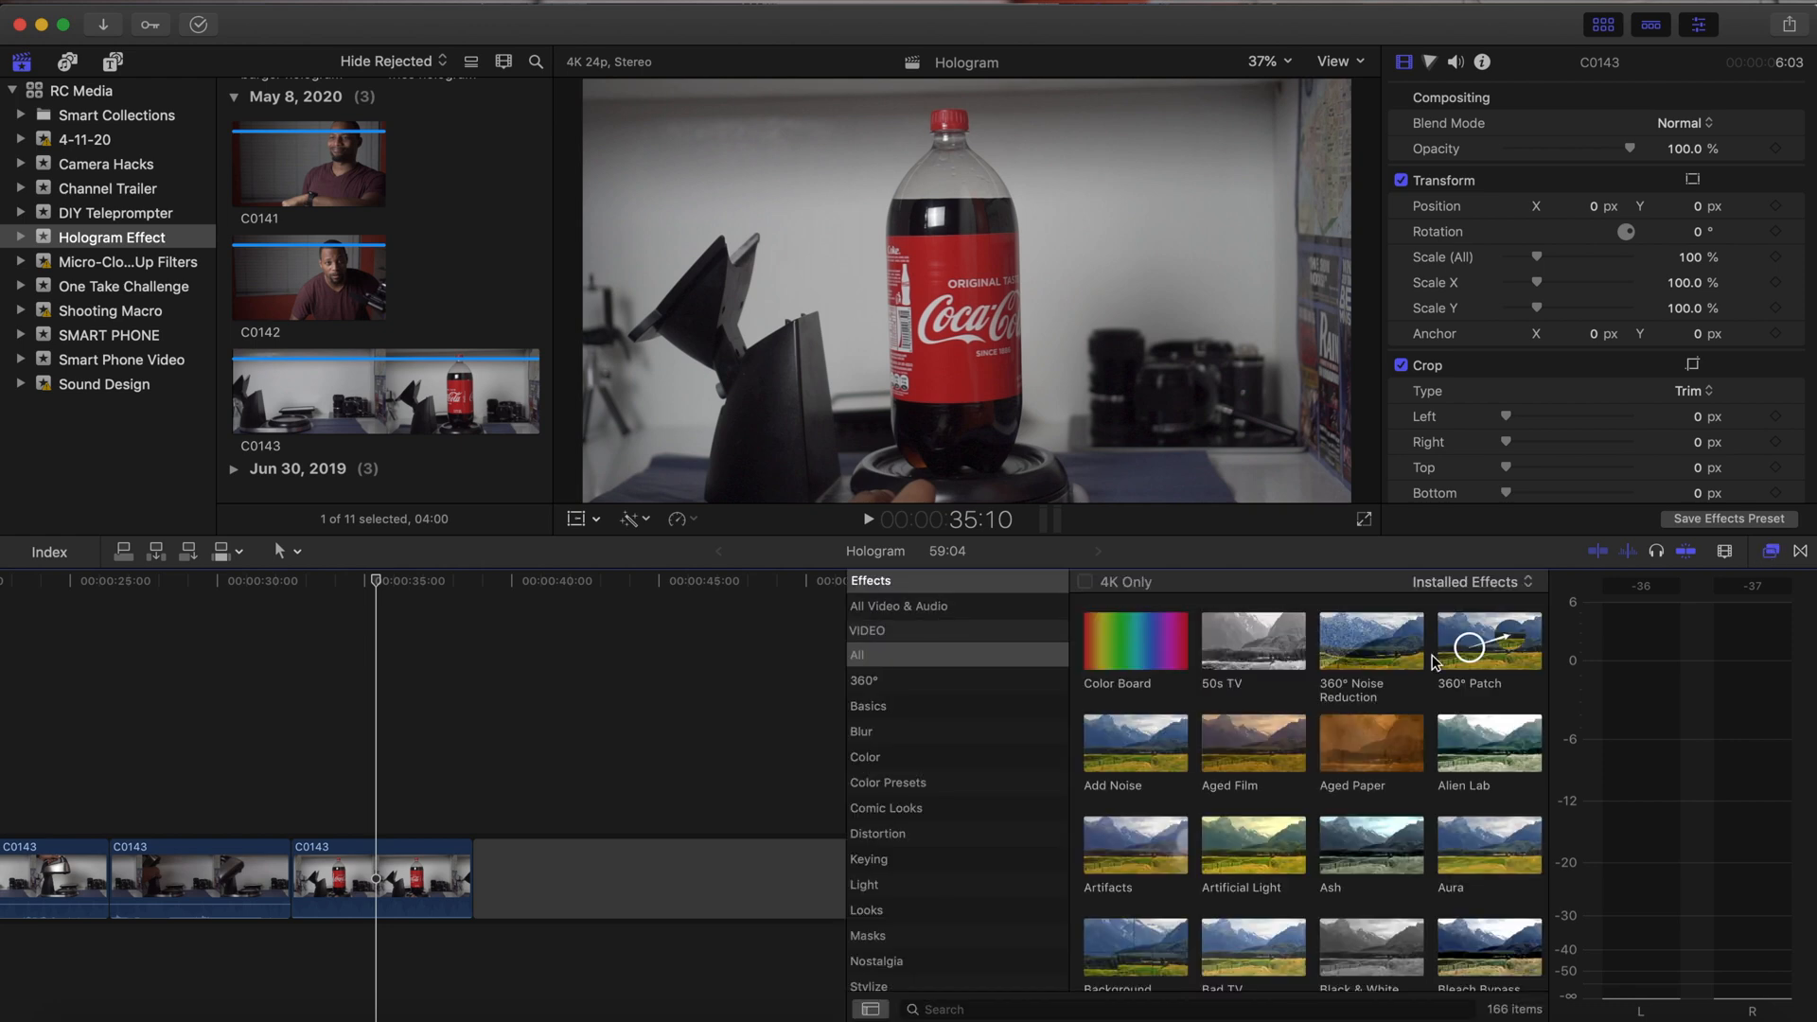
click(885, 656)
click(965, 1005)
key(Return)
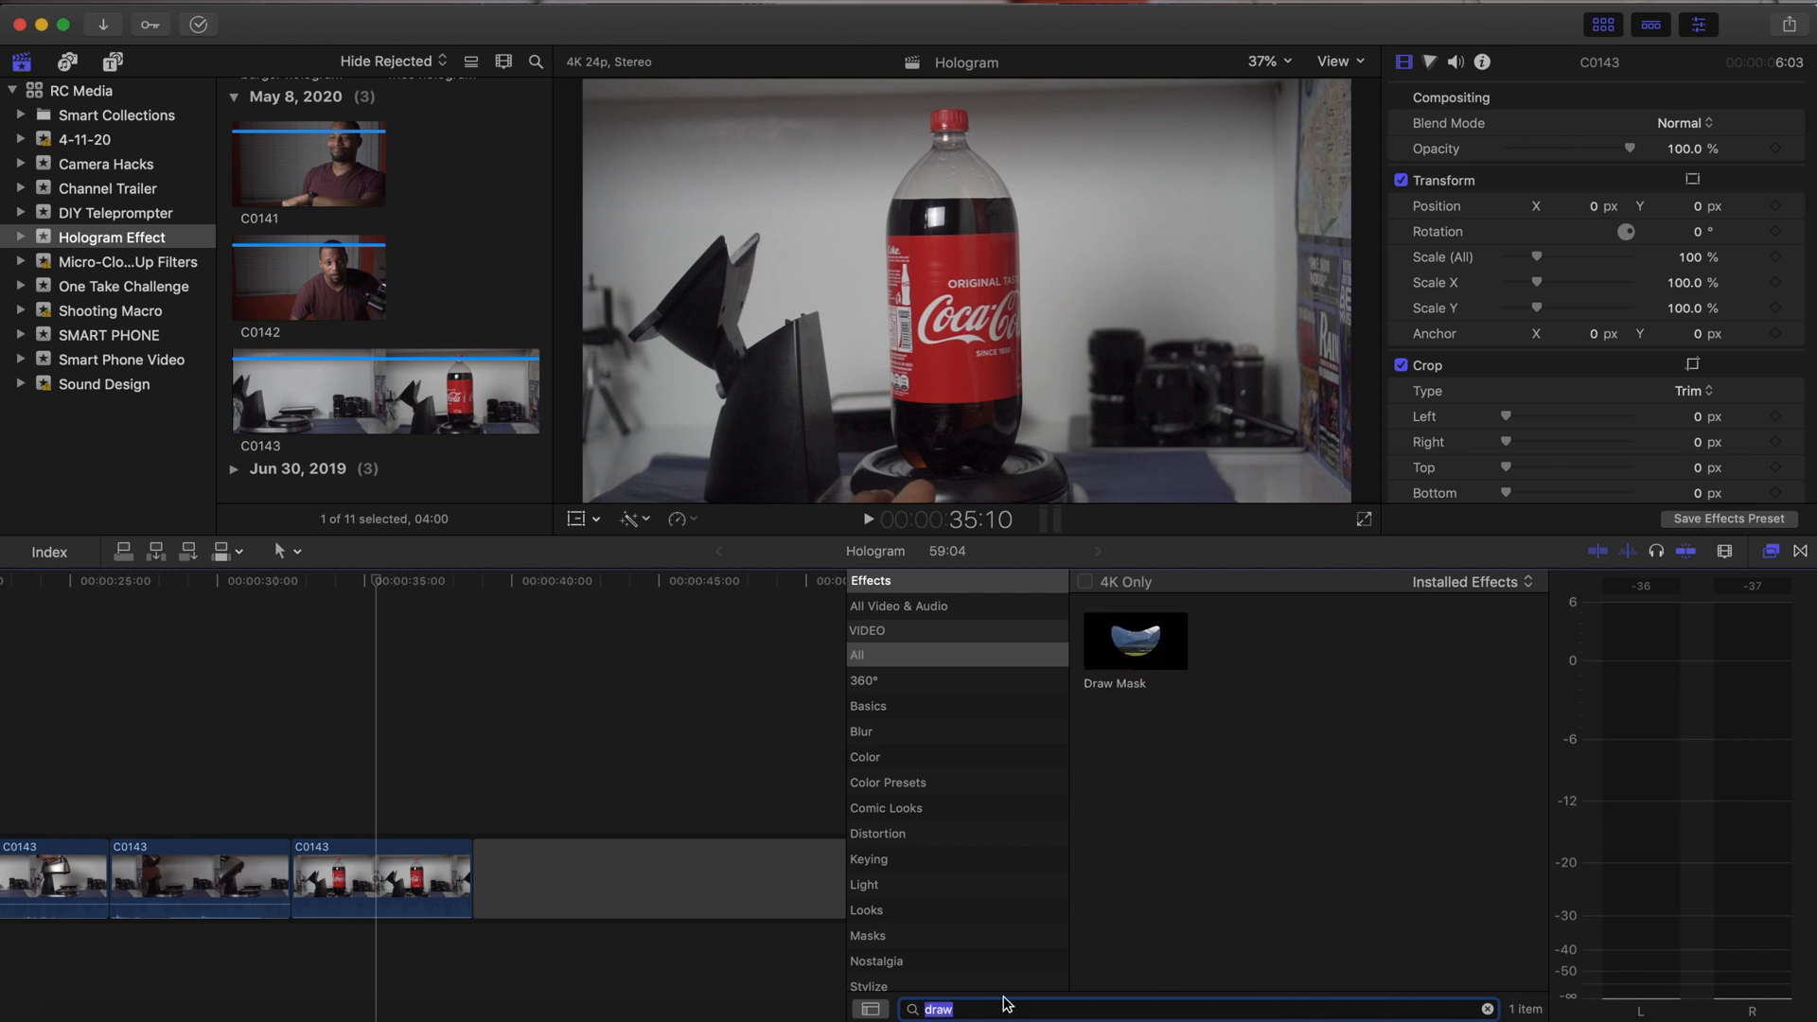
drag(1142, 634, 350, 875)
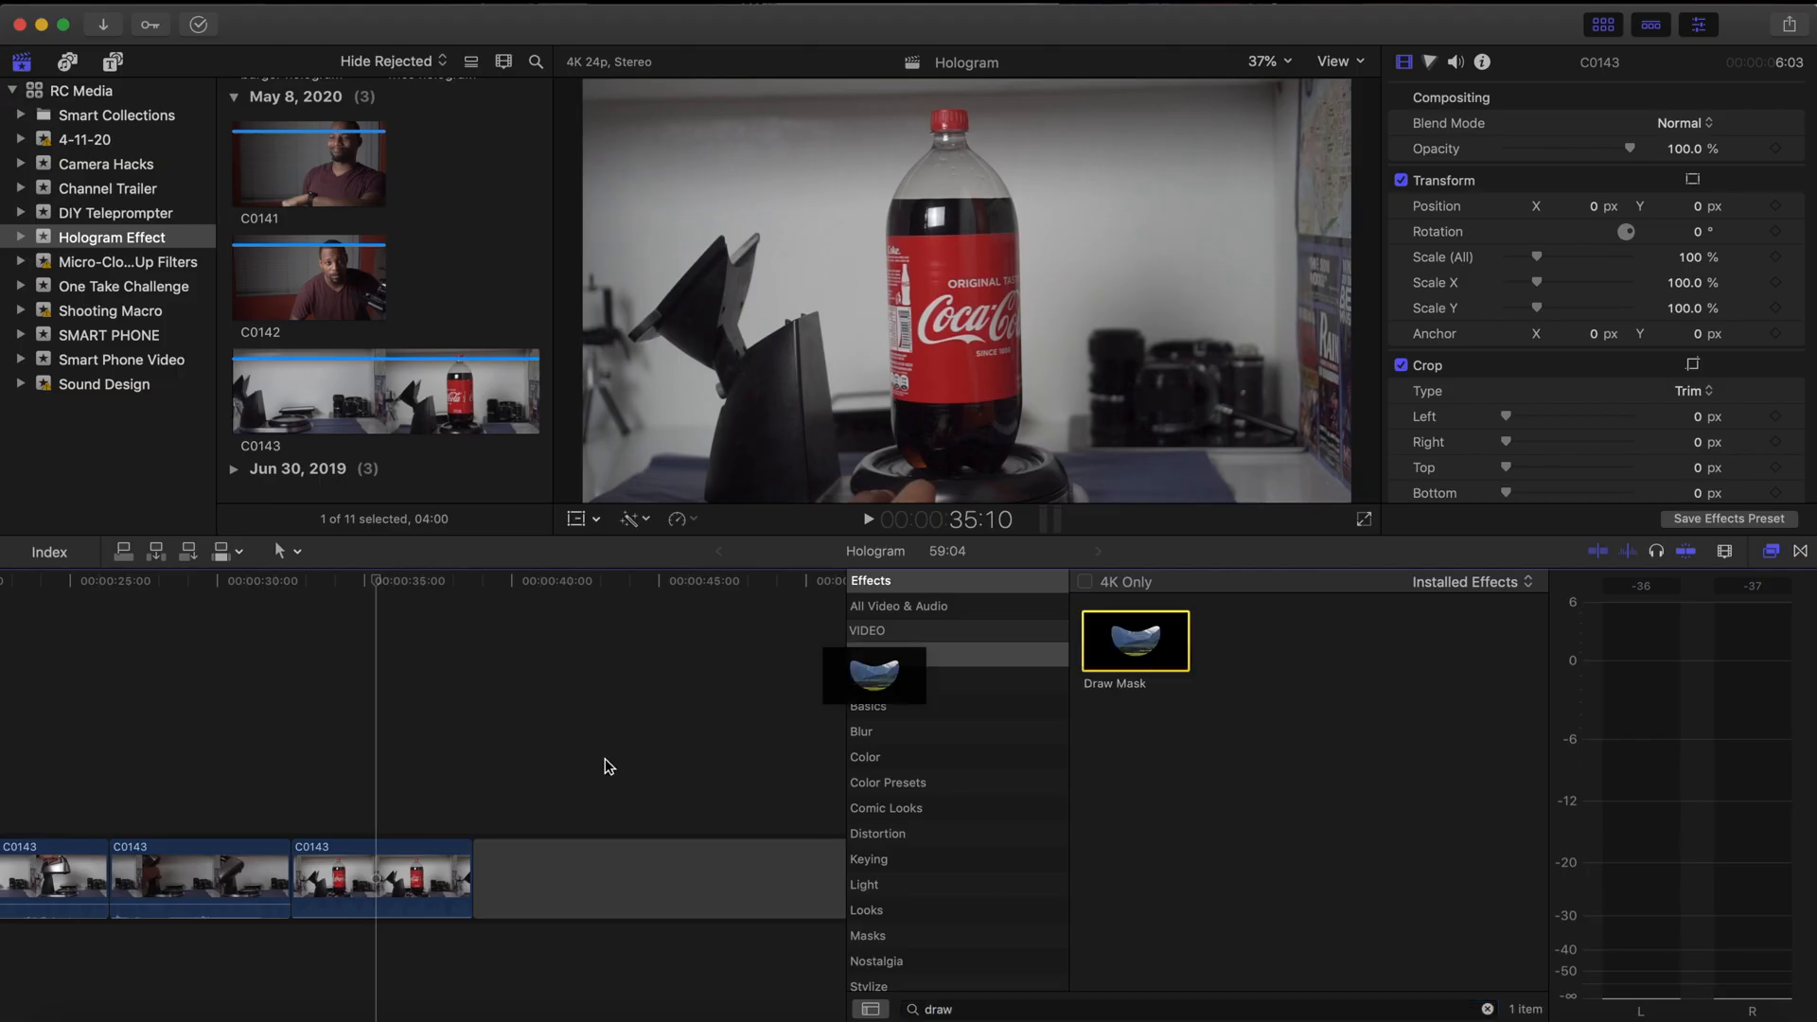
Step: Trace a closed Draw Mask outline around the Coca-Cola bottle, starting and ending at its cap
key(super+equal)
click(1053, 124)
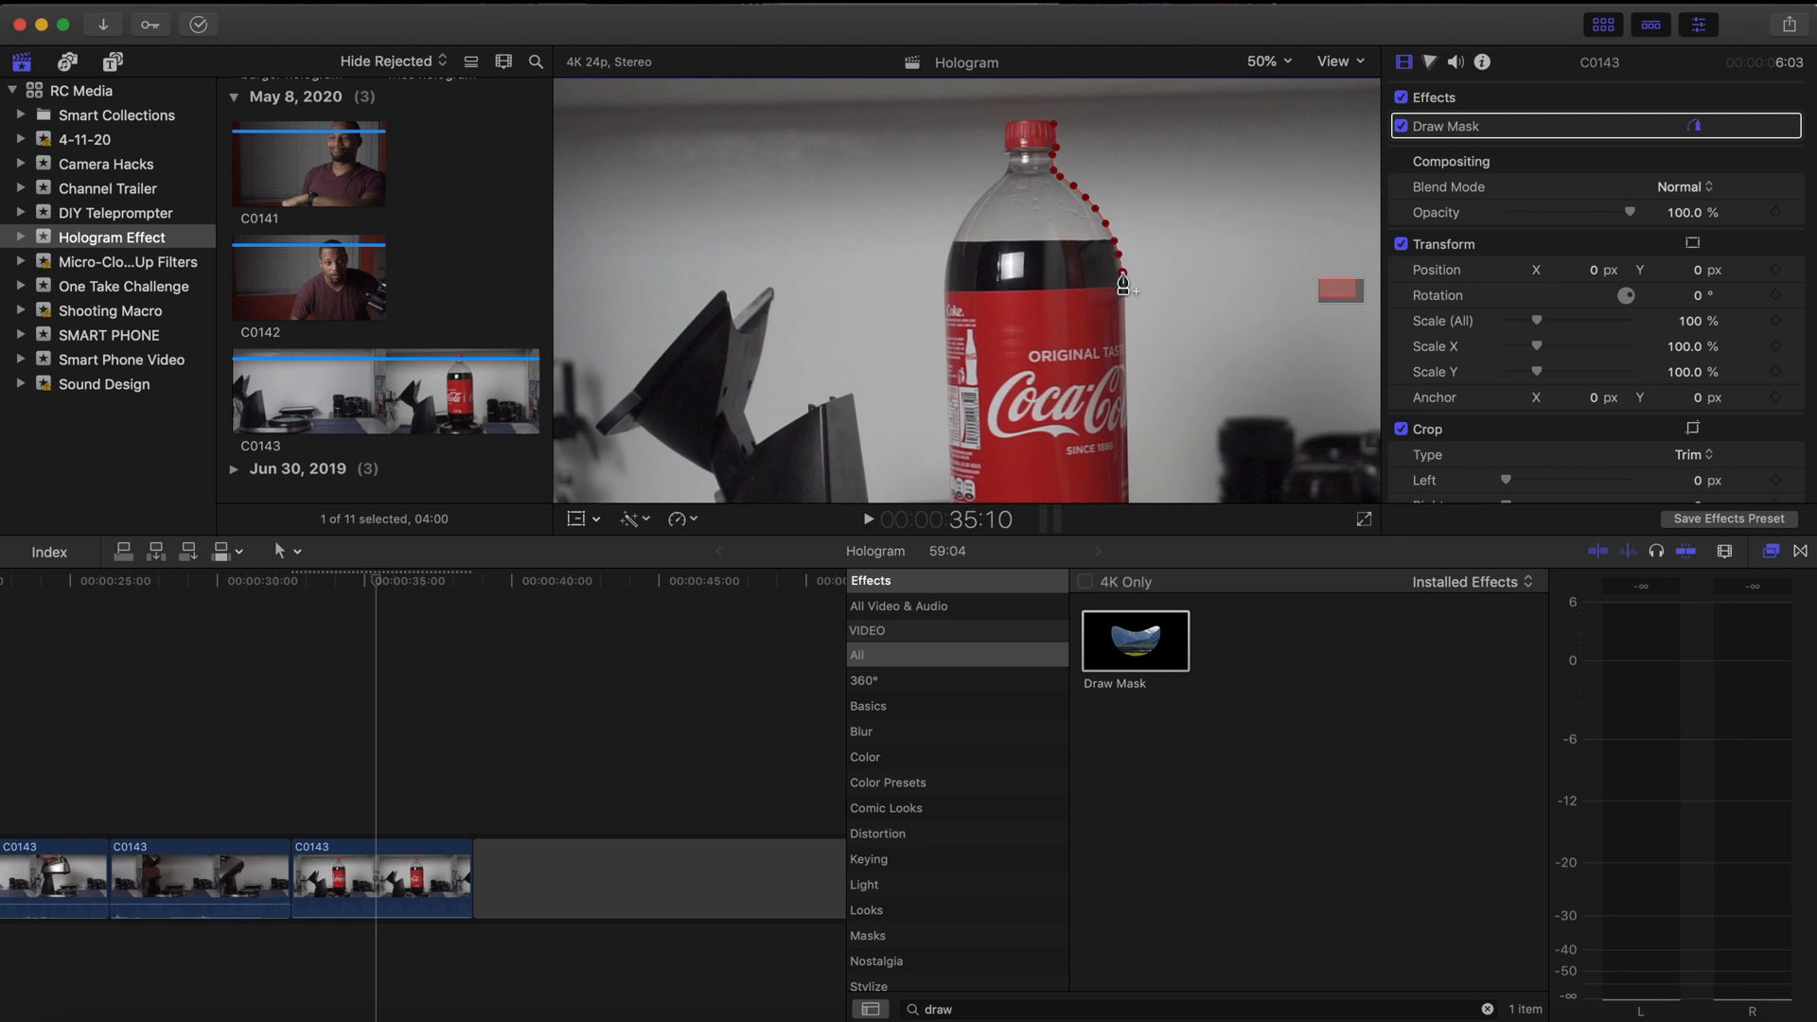
drag(1351, 295, 1356, 306)
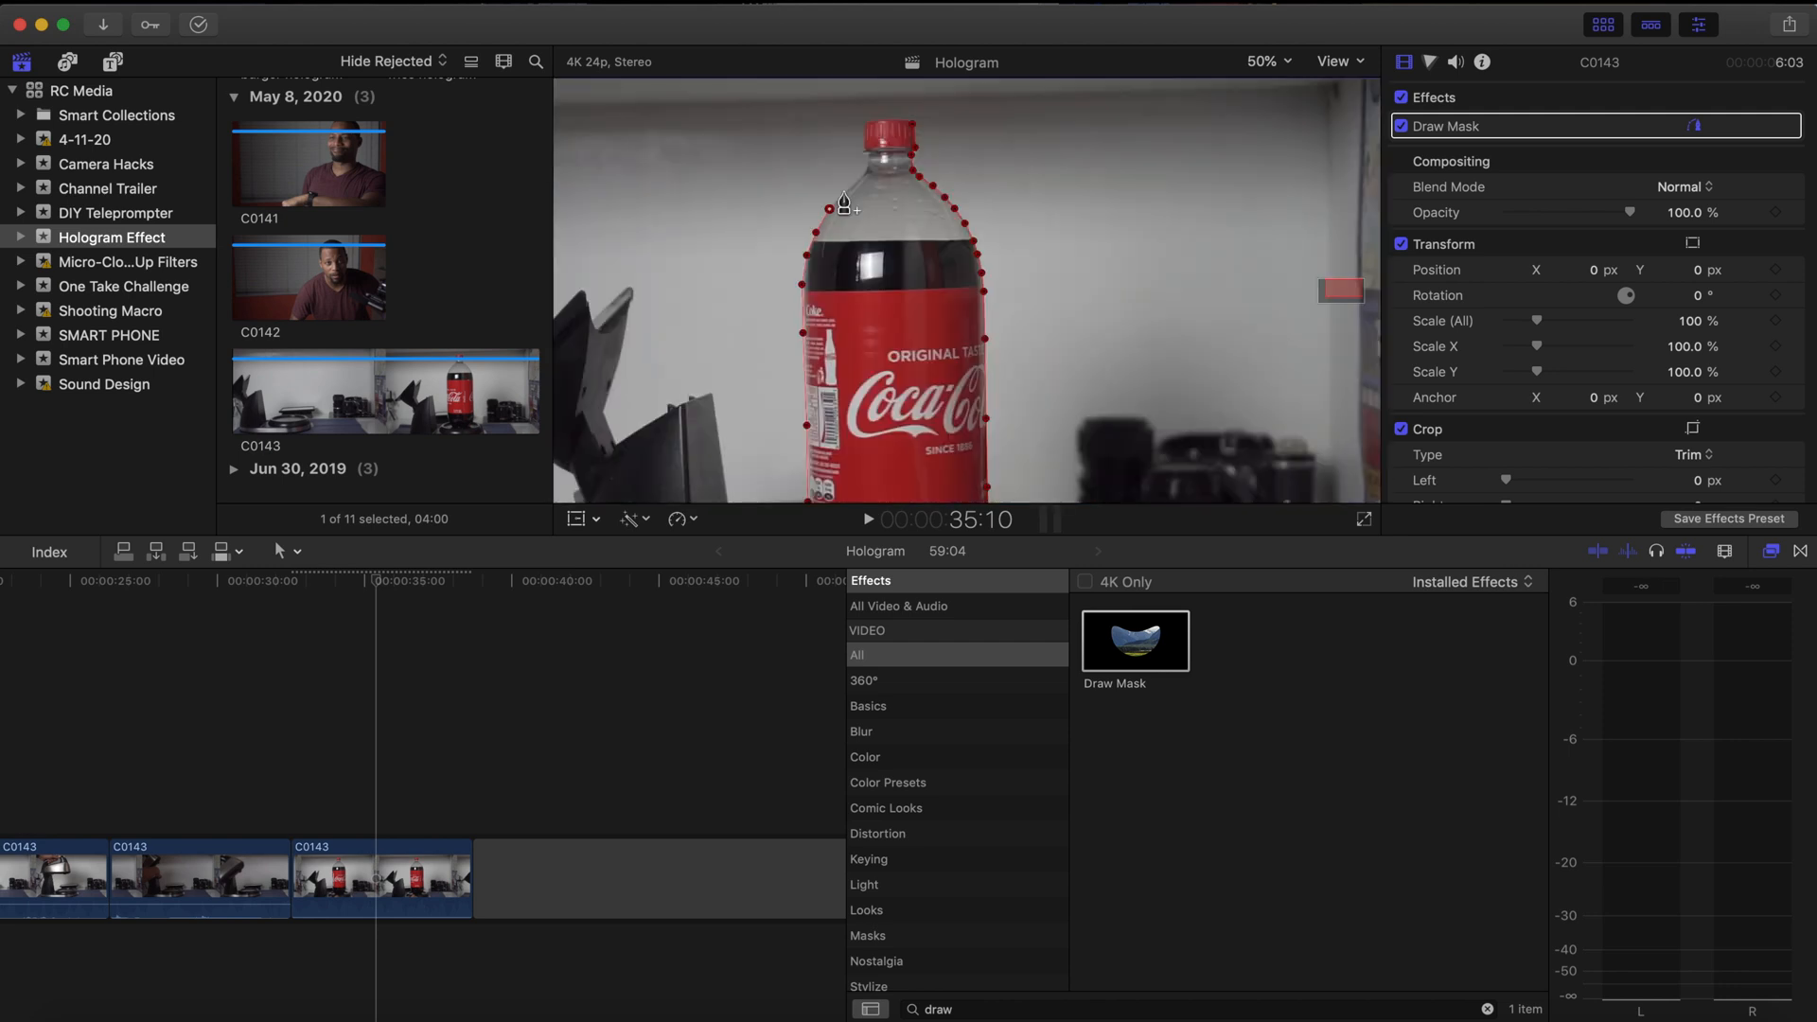
click(866, 125)
key(shift+z)
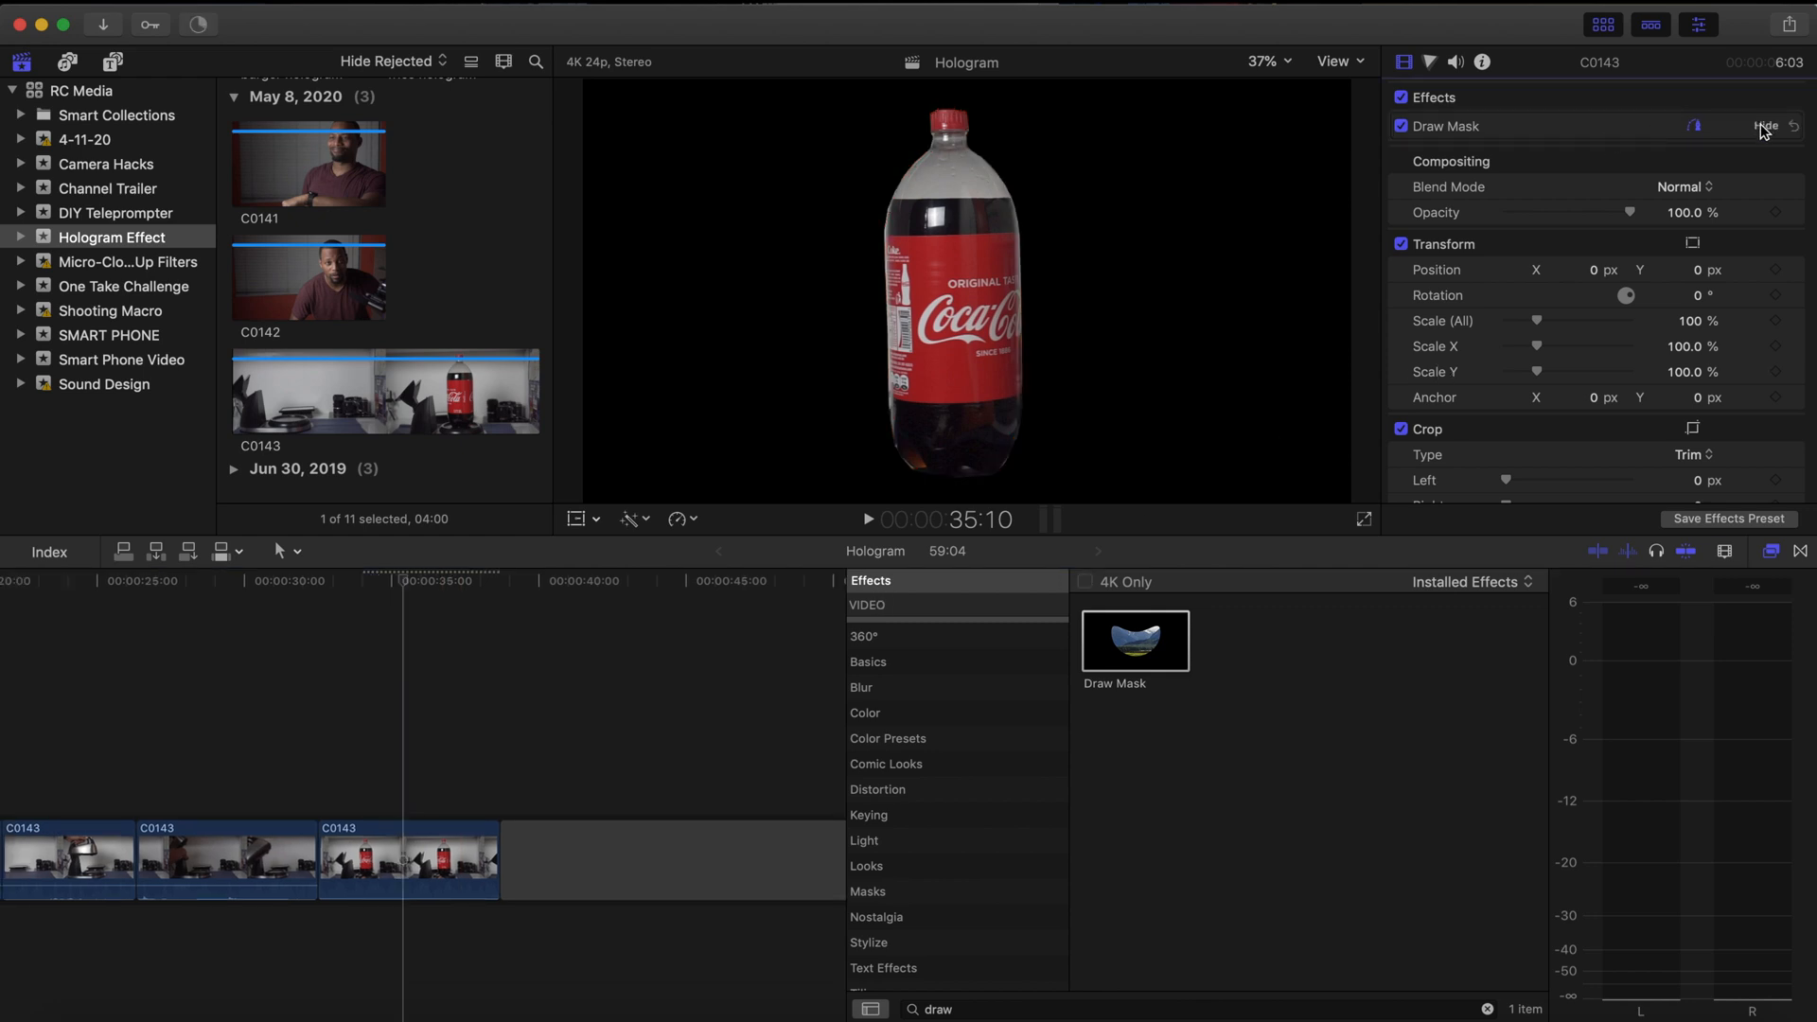
Step: Set the bottle's Draw Mask feather to -4.0 and close the effects browser
click(1765, 126)
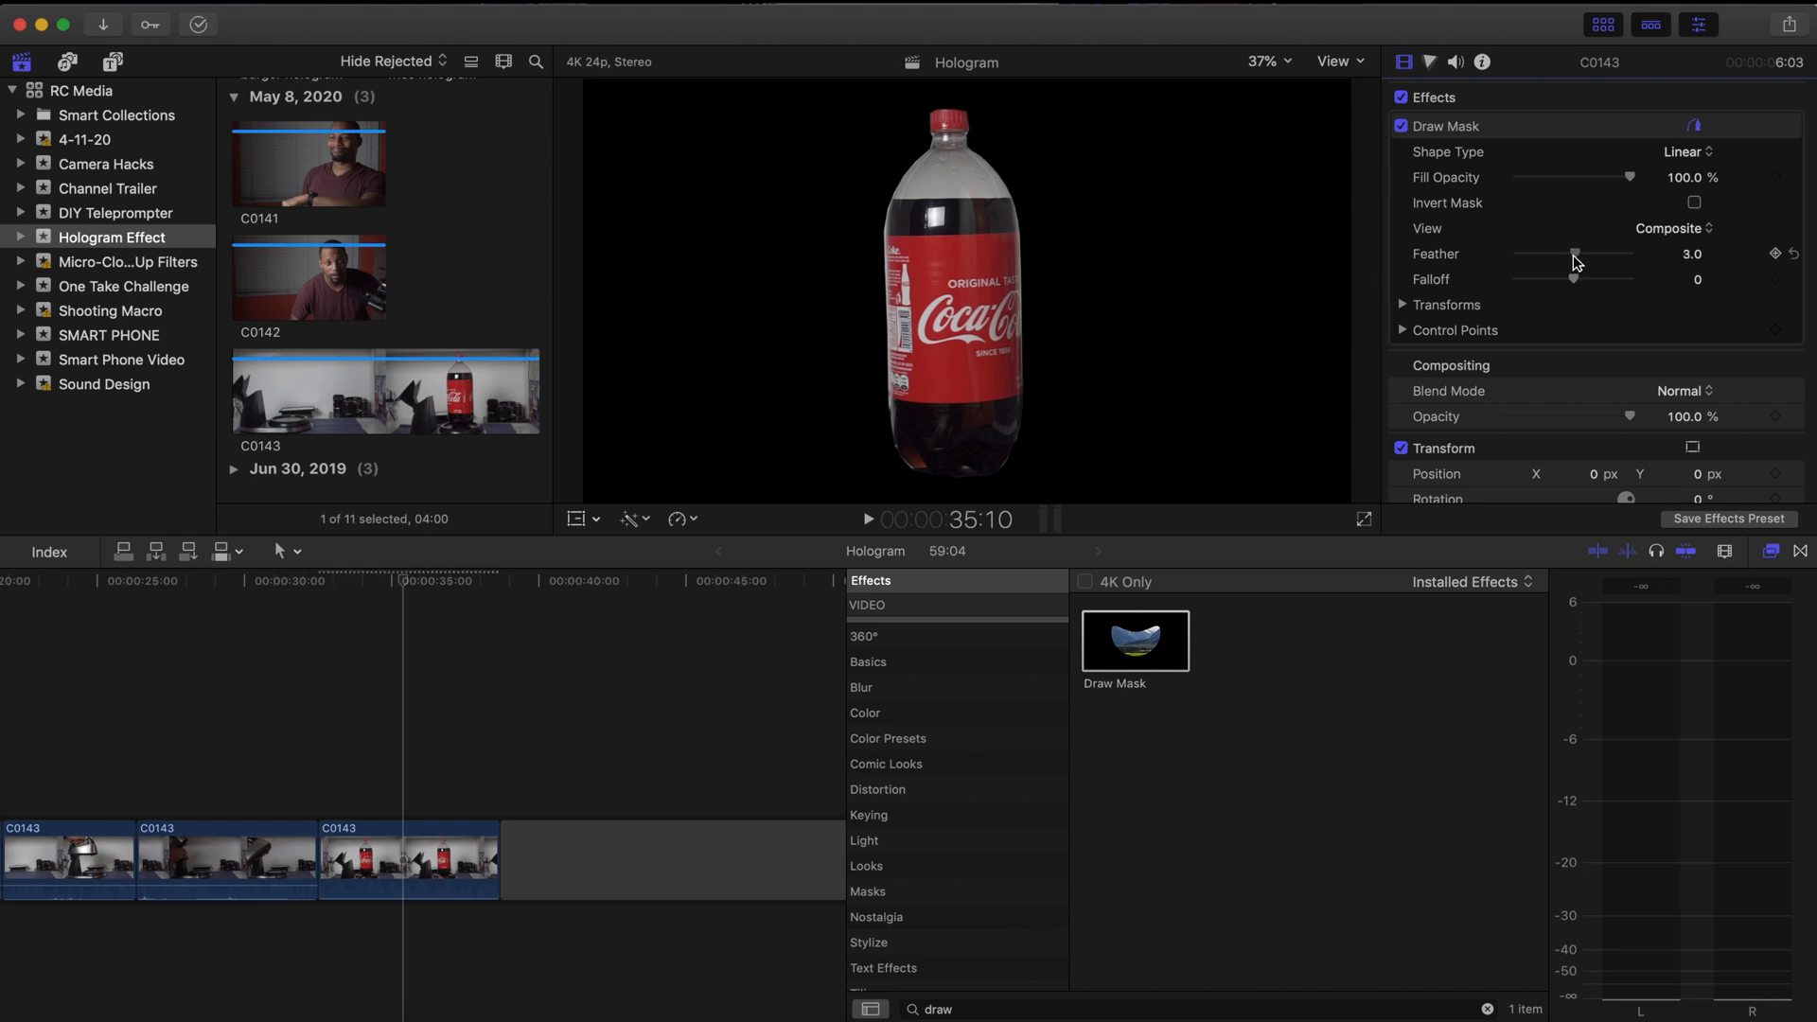
drag(1577, 256, 1569, 256)
scroll(480, 852, left, 3)
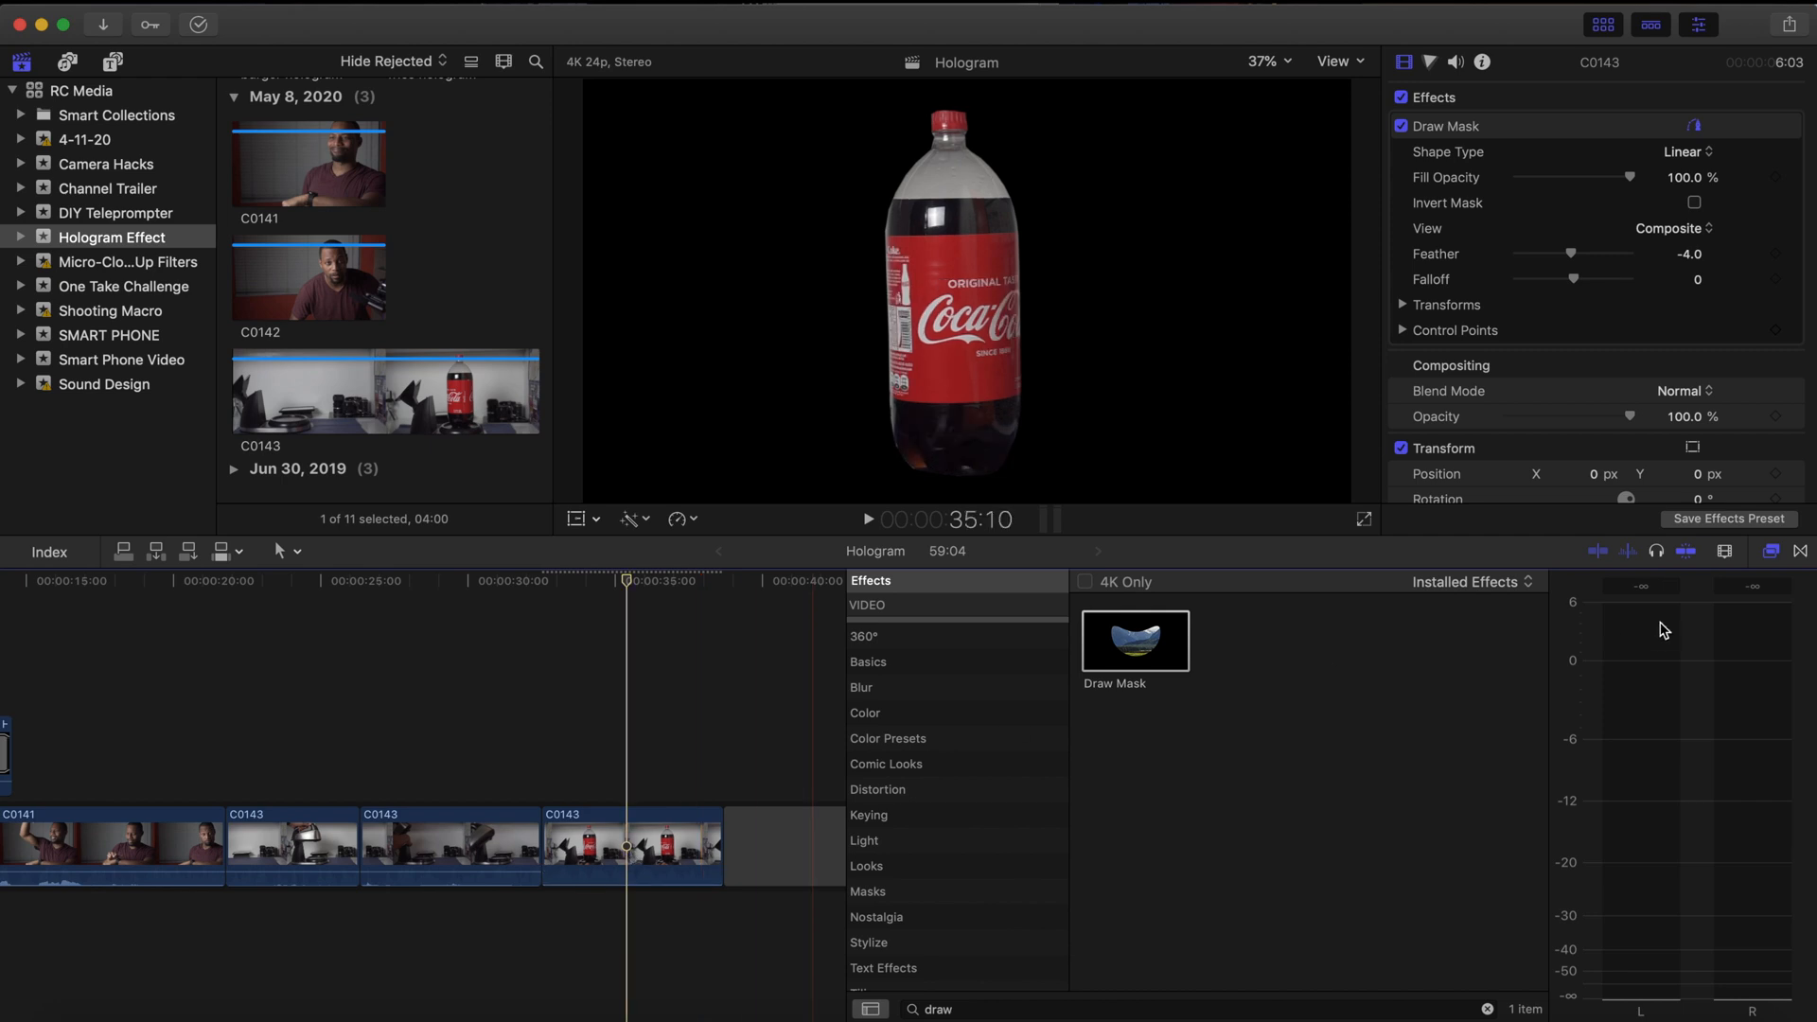
click(1771, 550)
Step: Place the masked bottle clip above the burger hologram with matching starts, and set its blend mode to Lighten
scroll(812, 852, left, 3)
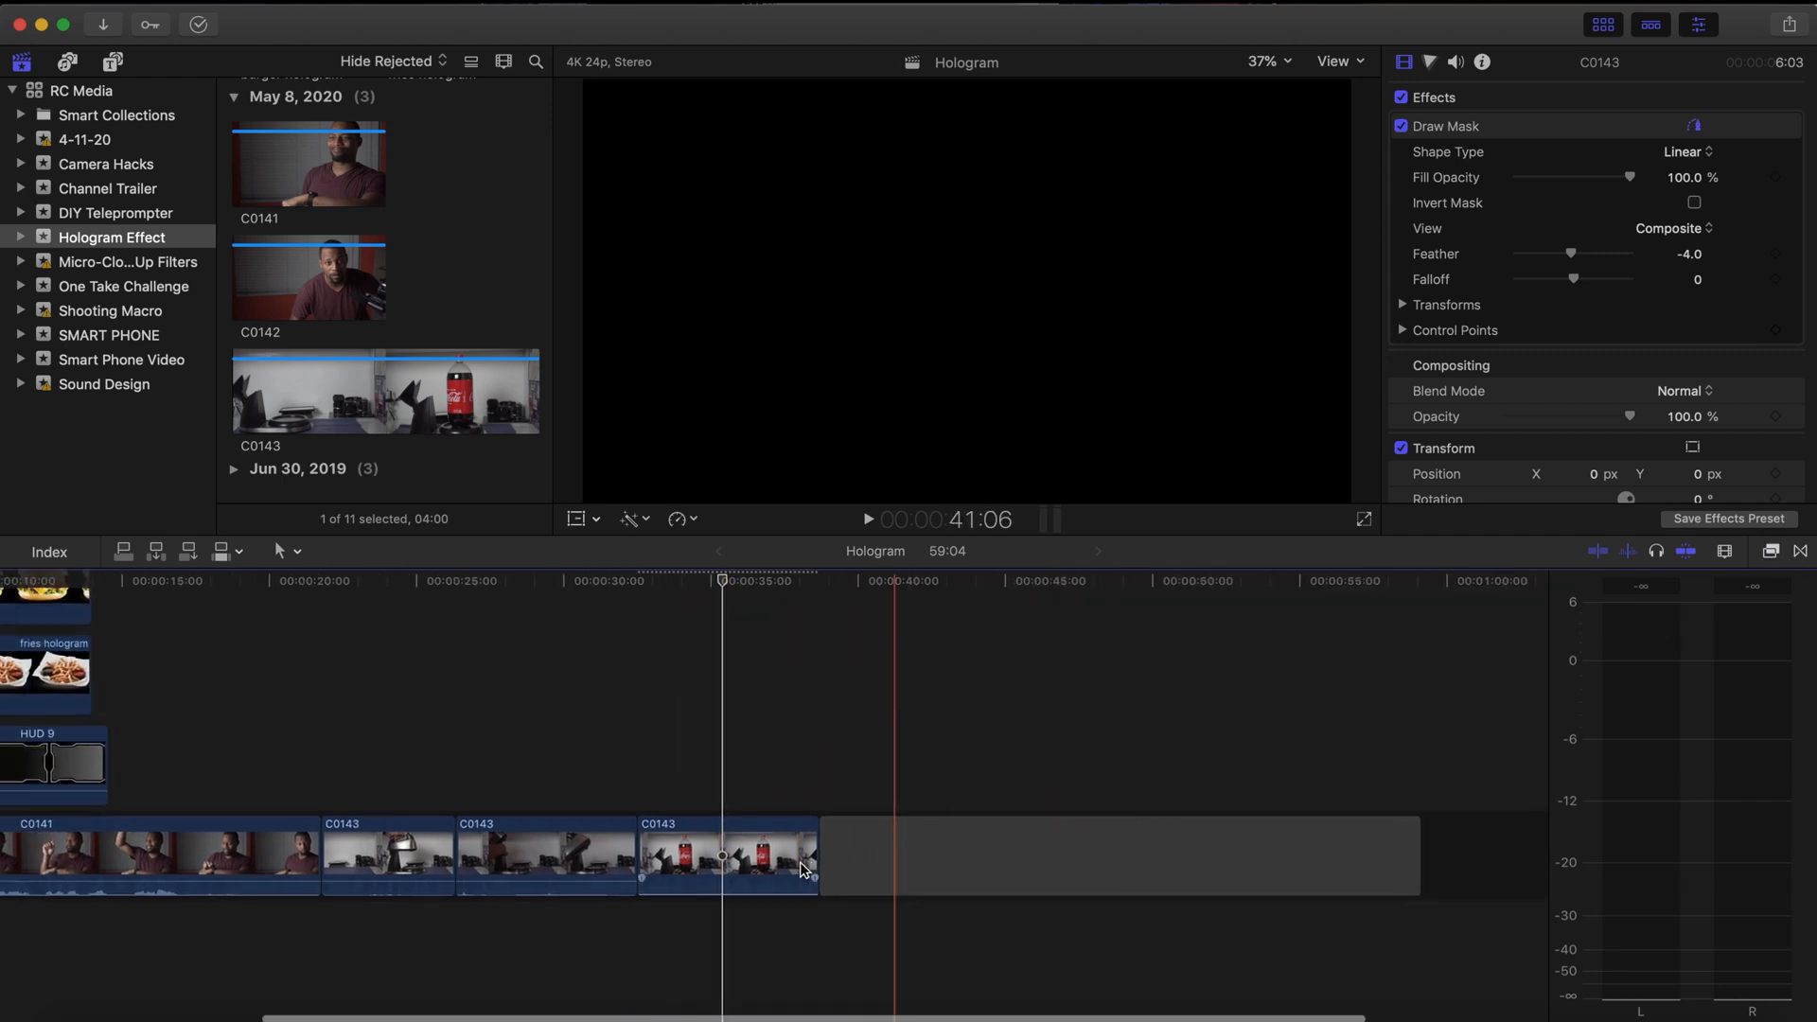
drag(769, 851, 221, 676)
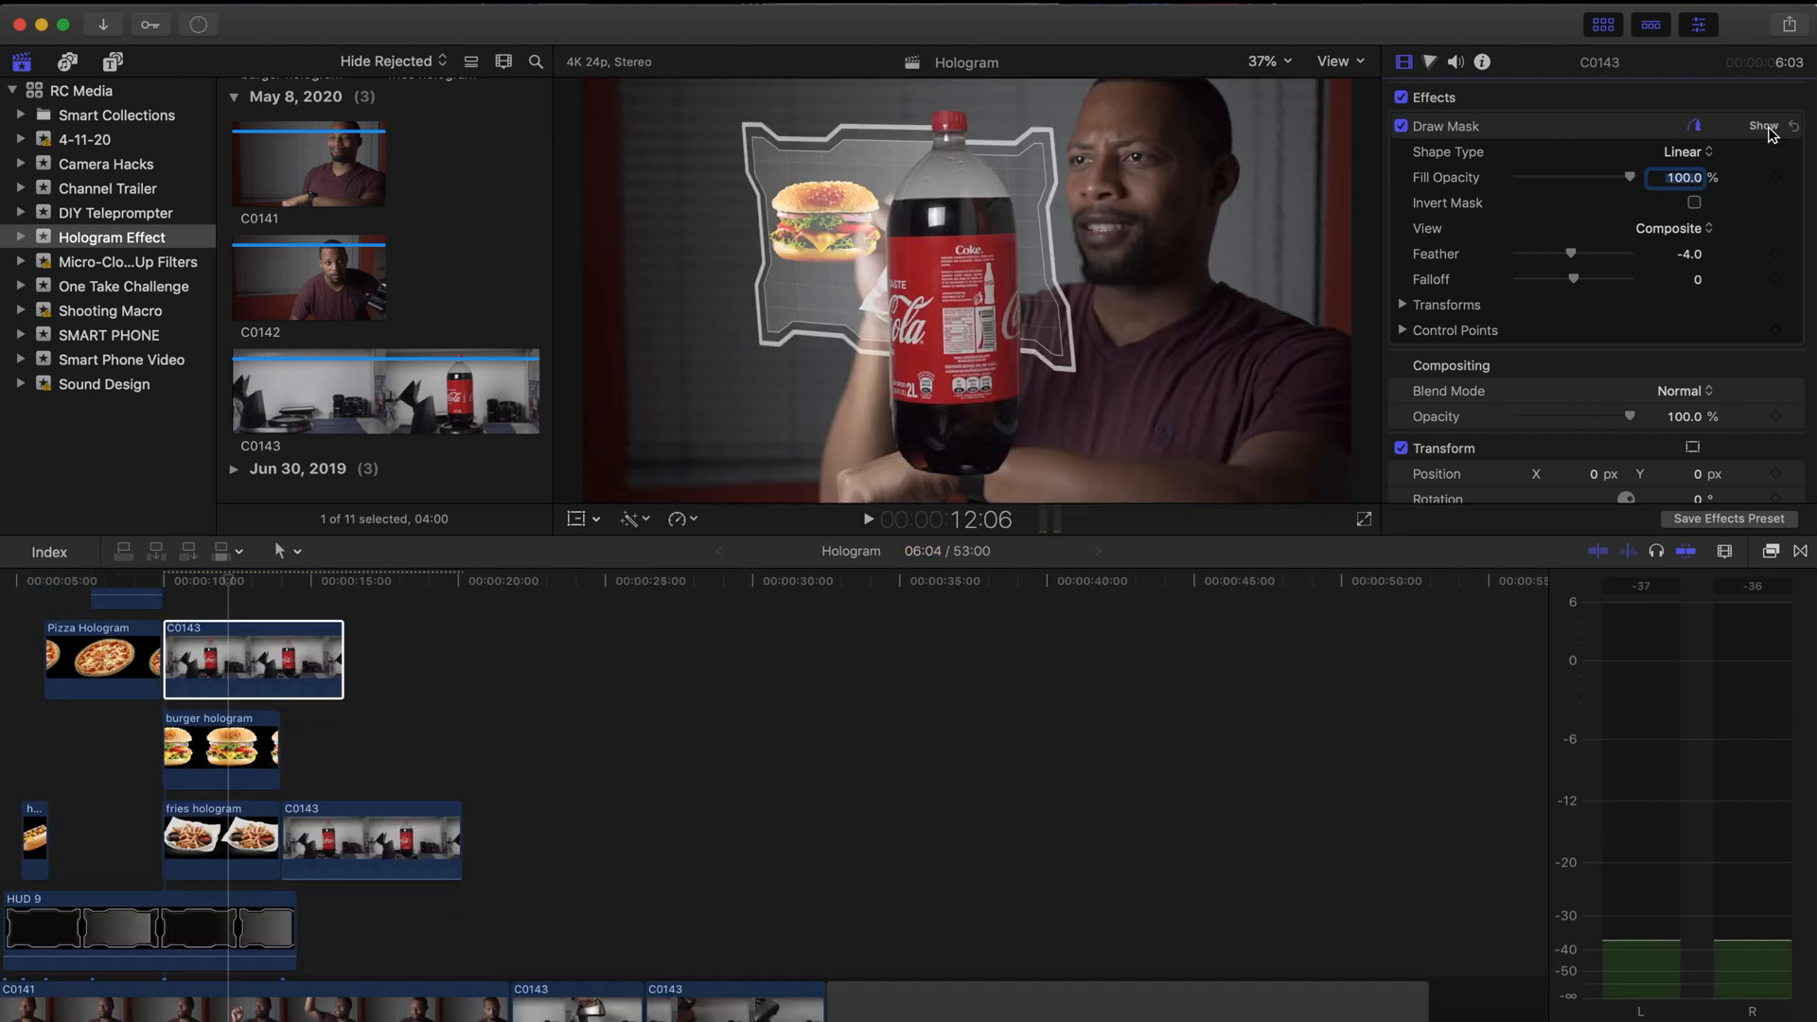
click(1764, 125)
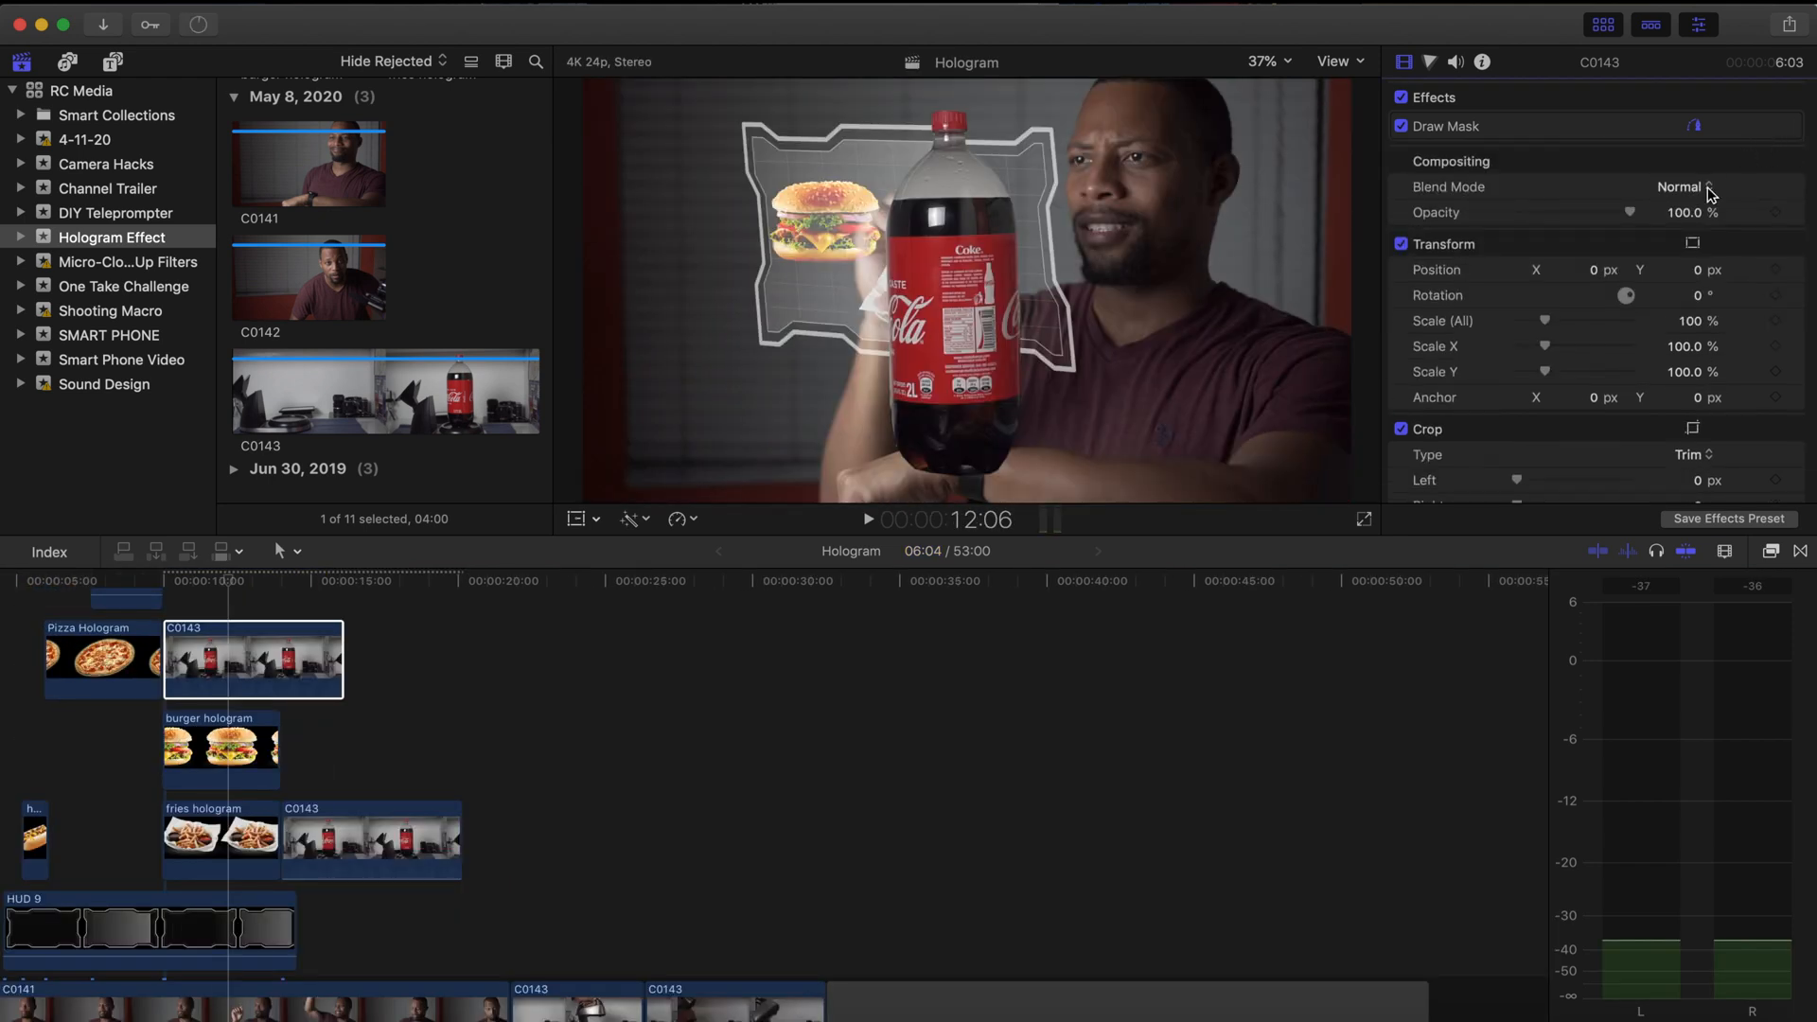
click(1676, 190)
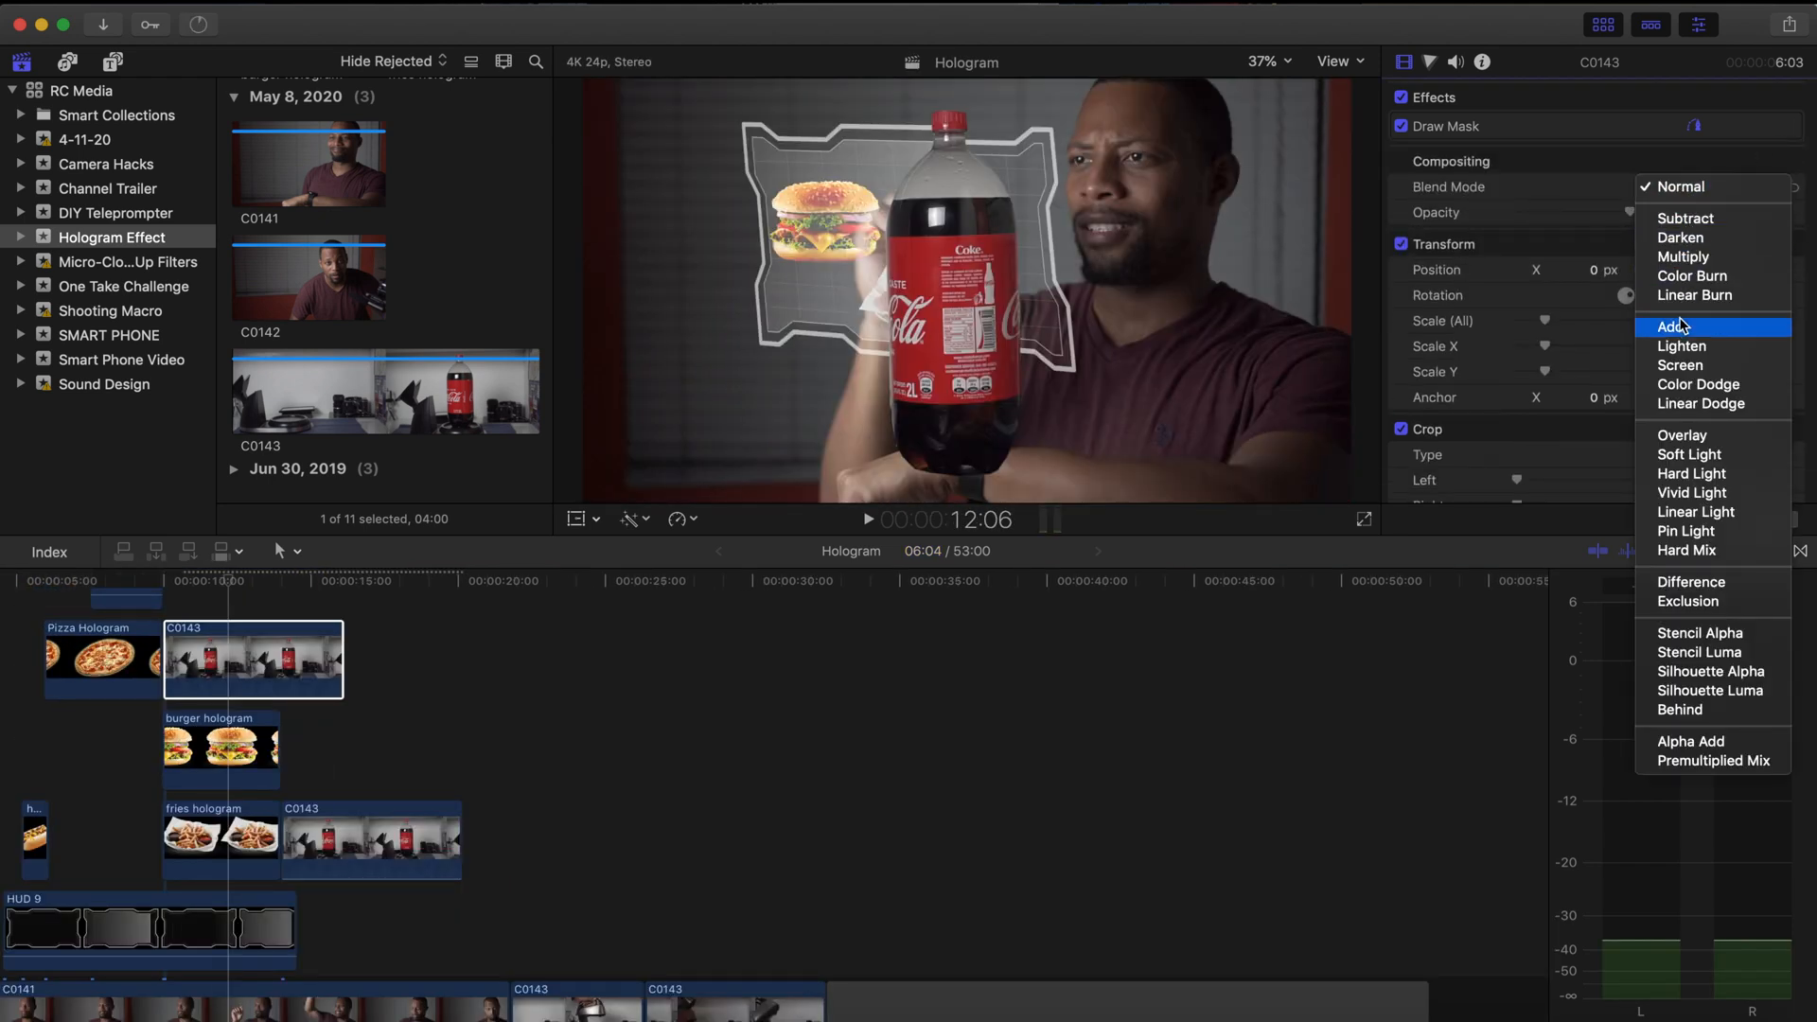
click(1682, 346)
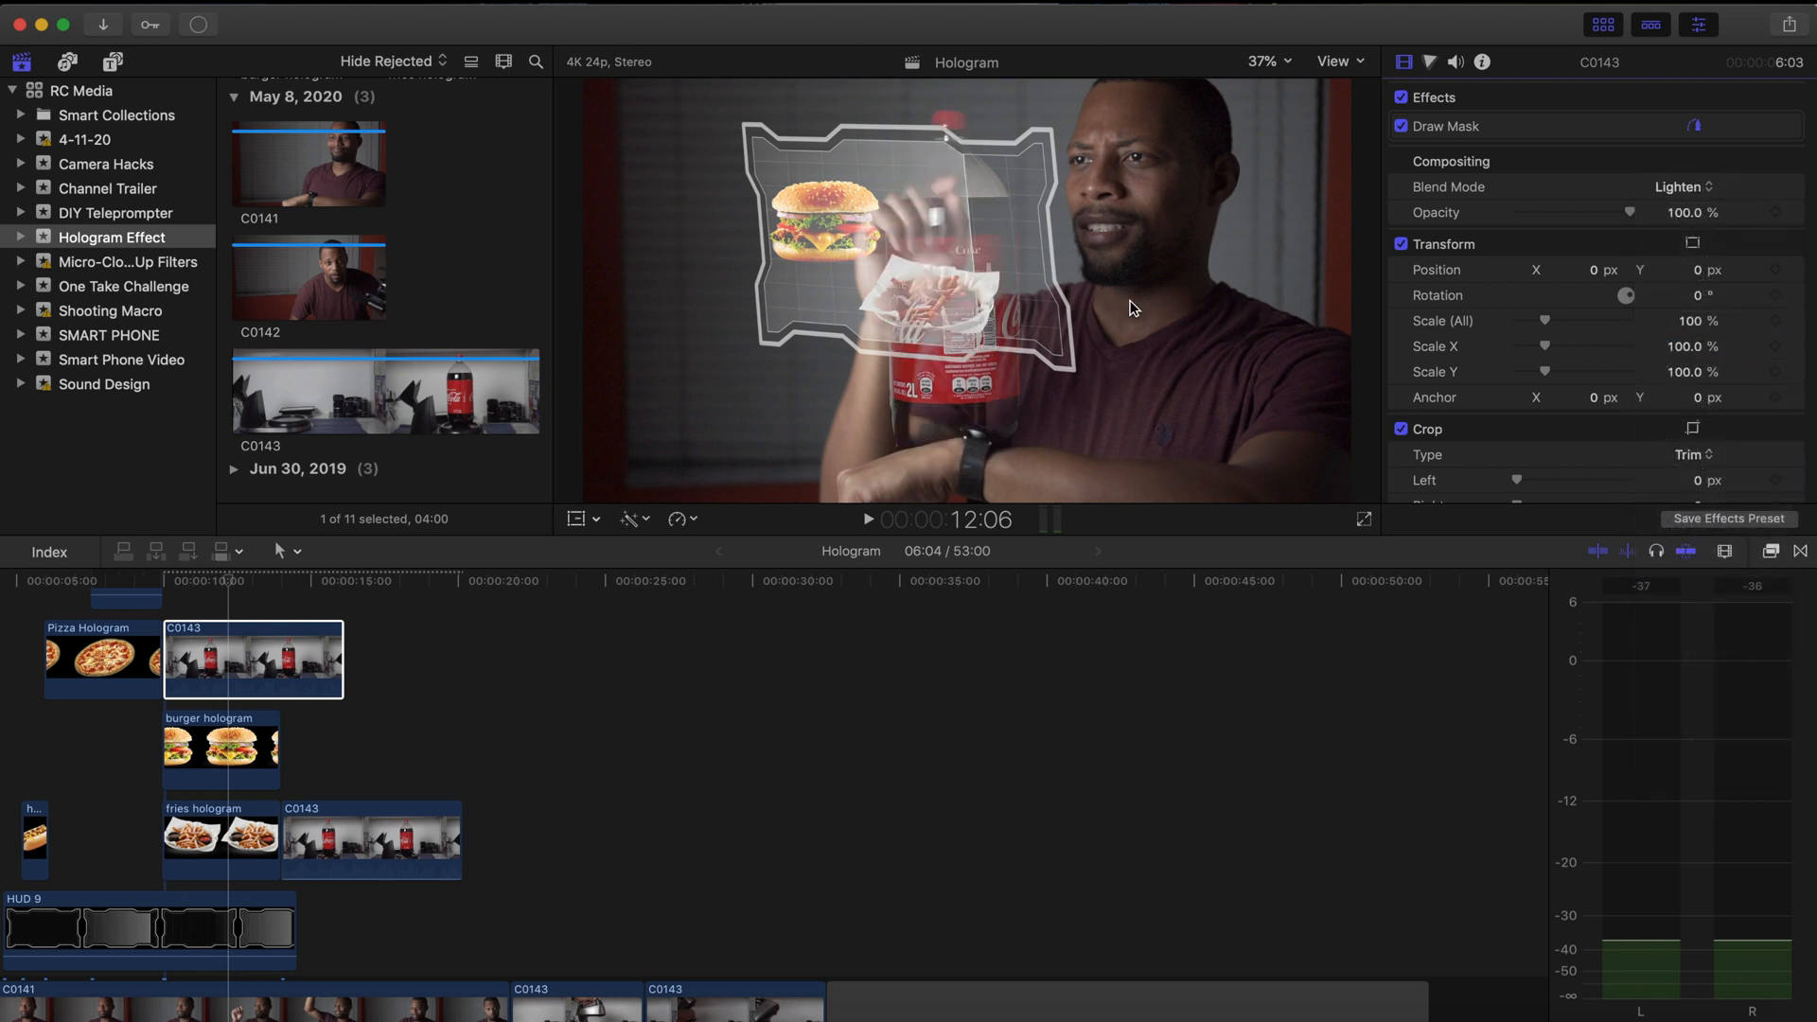
Step: Shrink the bottle to about 37%, rotate it about 30.2°, and place it above the fries at about X -136.2, Y 484.8 px
click(227, 662)
click(951, 348)
click(573, 522)
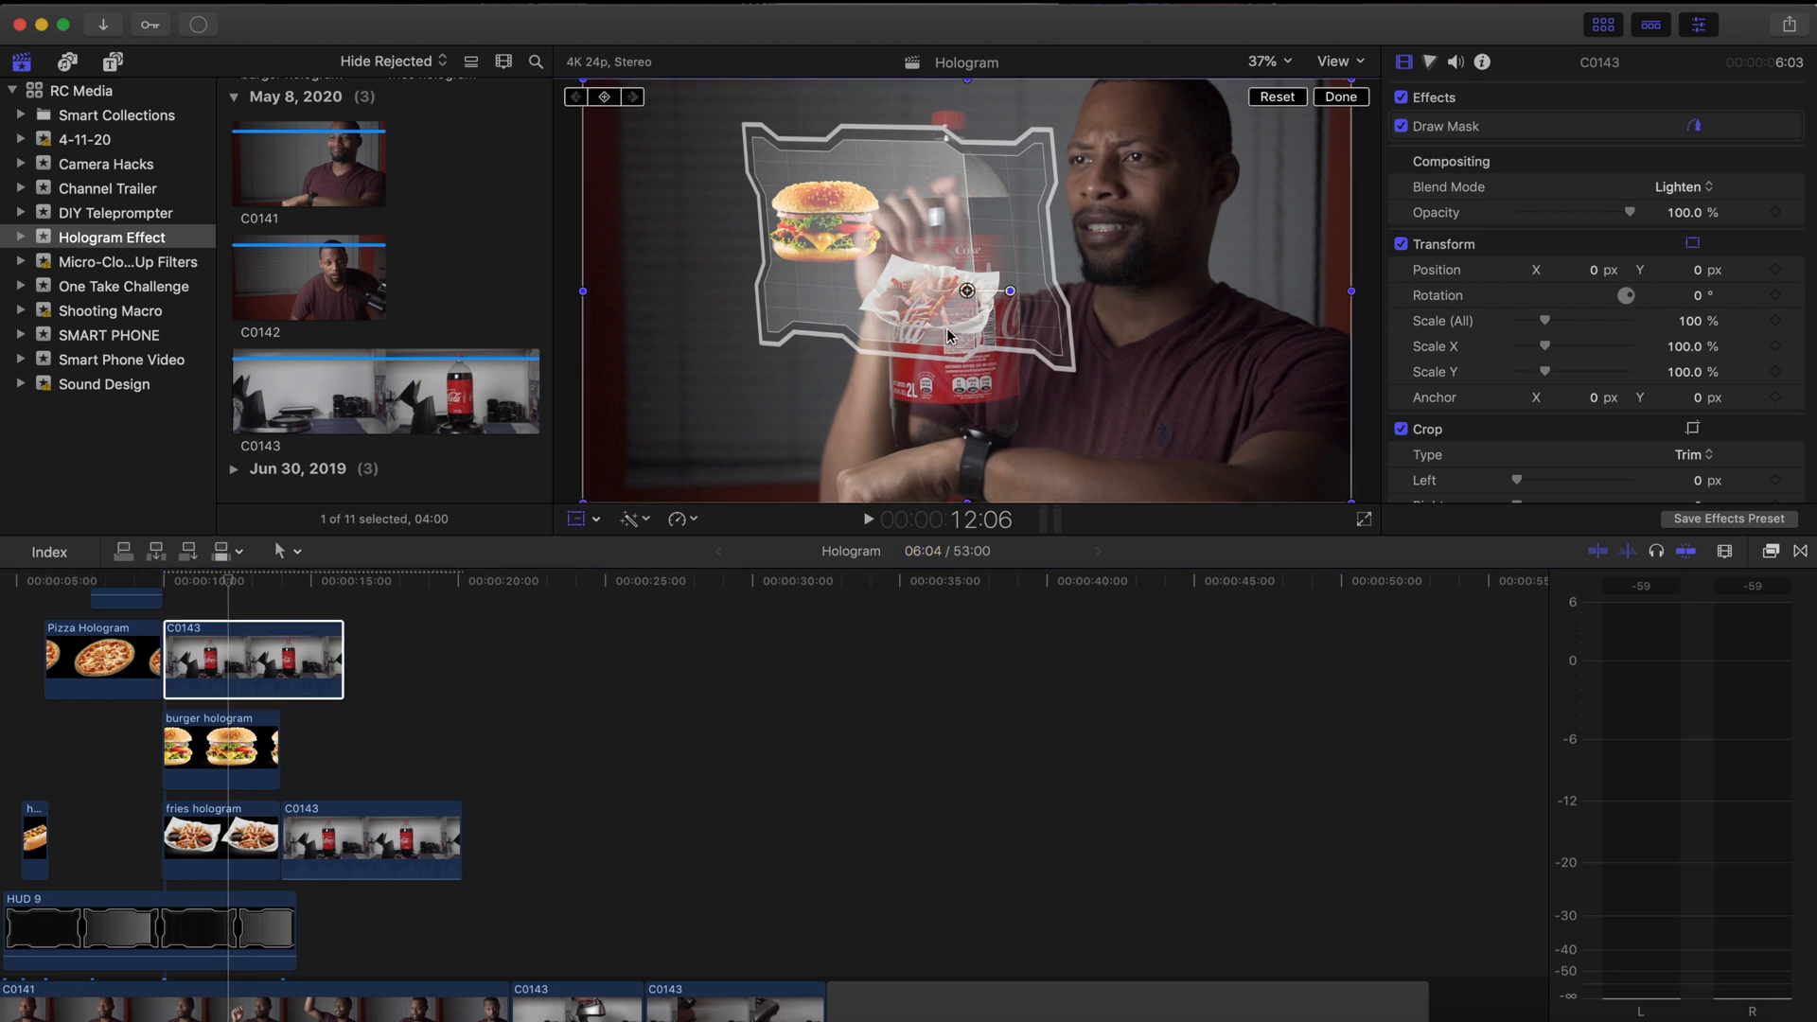
mouse_move(958, 298)
mouse_down()
mouse_move(958, 216)
mouse_move(985, 282)
mouse_up()
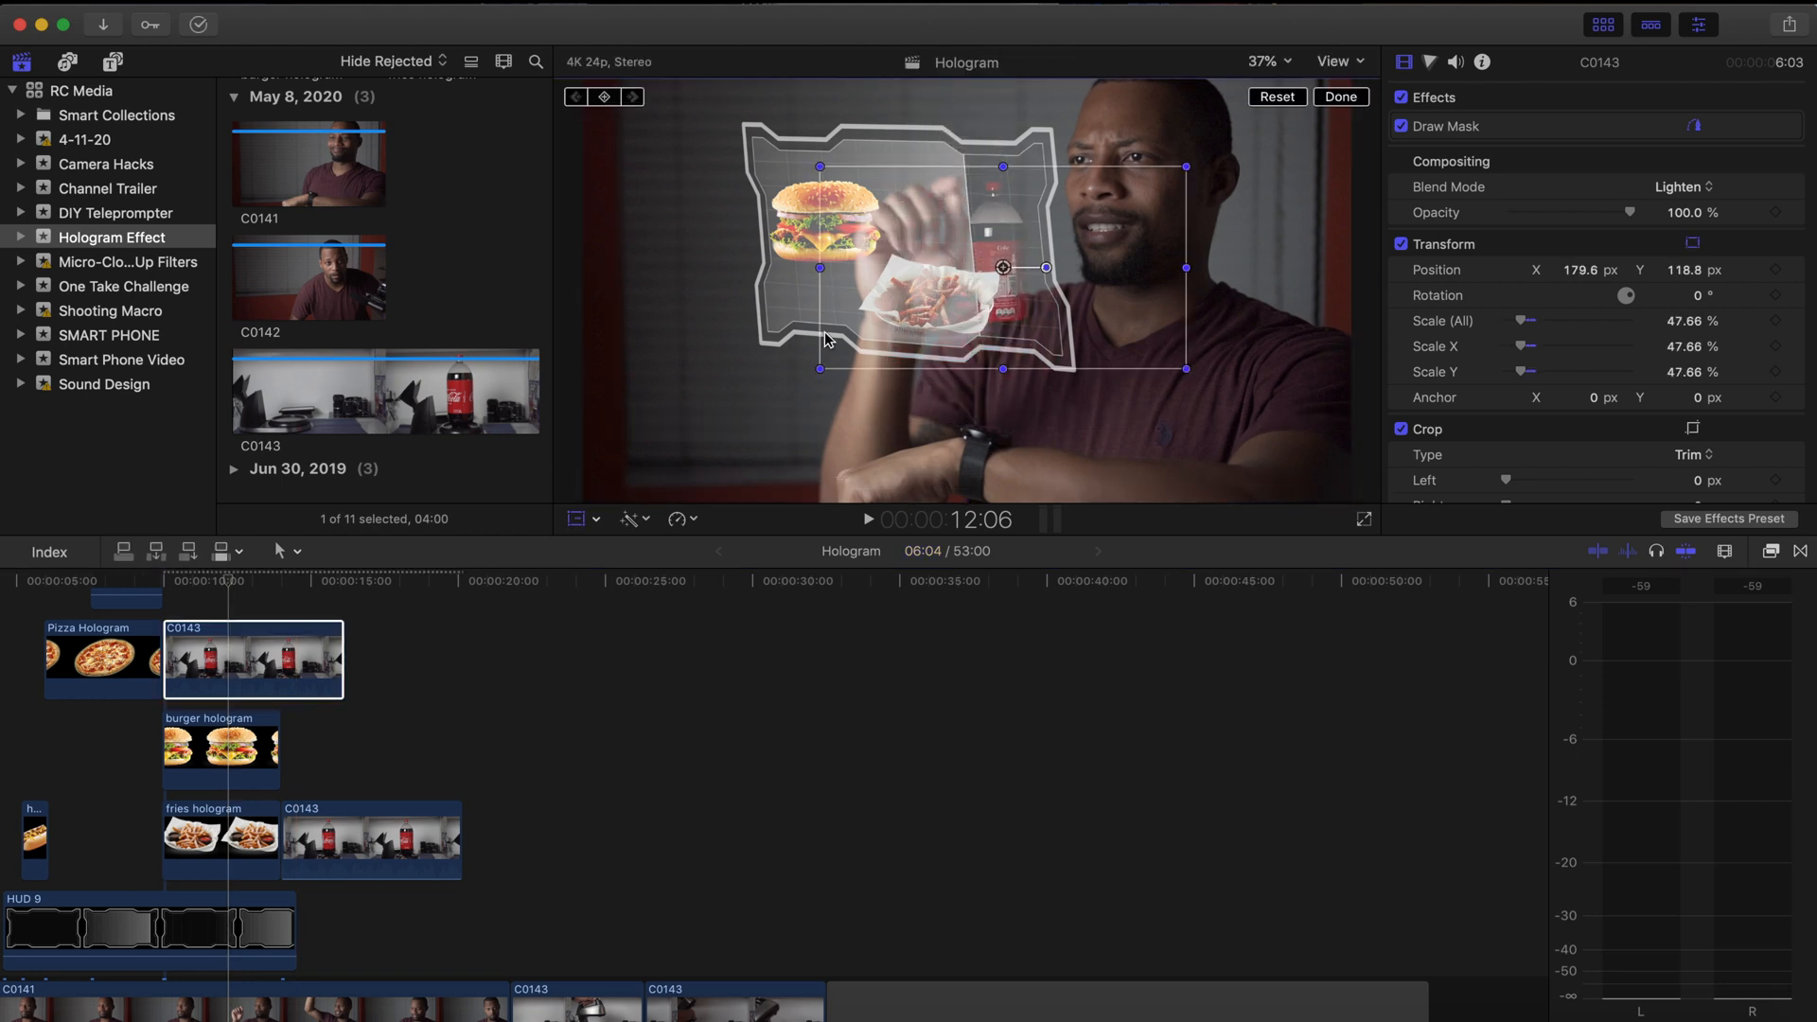
drag(820, 368, 825, 364)
drag(946, 284, 954, 290)
Step: Extend the bottle clip's end to about 17:12 and delete the spare C0143 clip after the fries hologram
drag(343, 659, 501, 667)
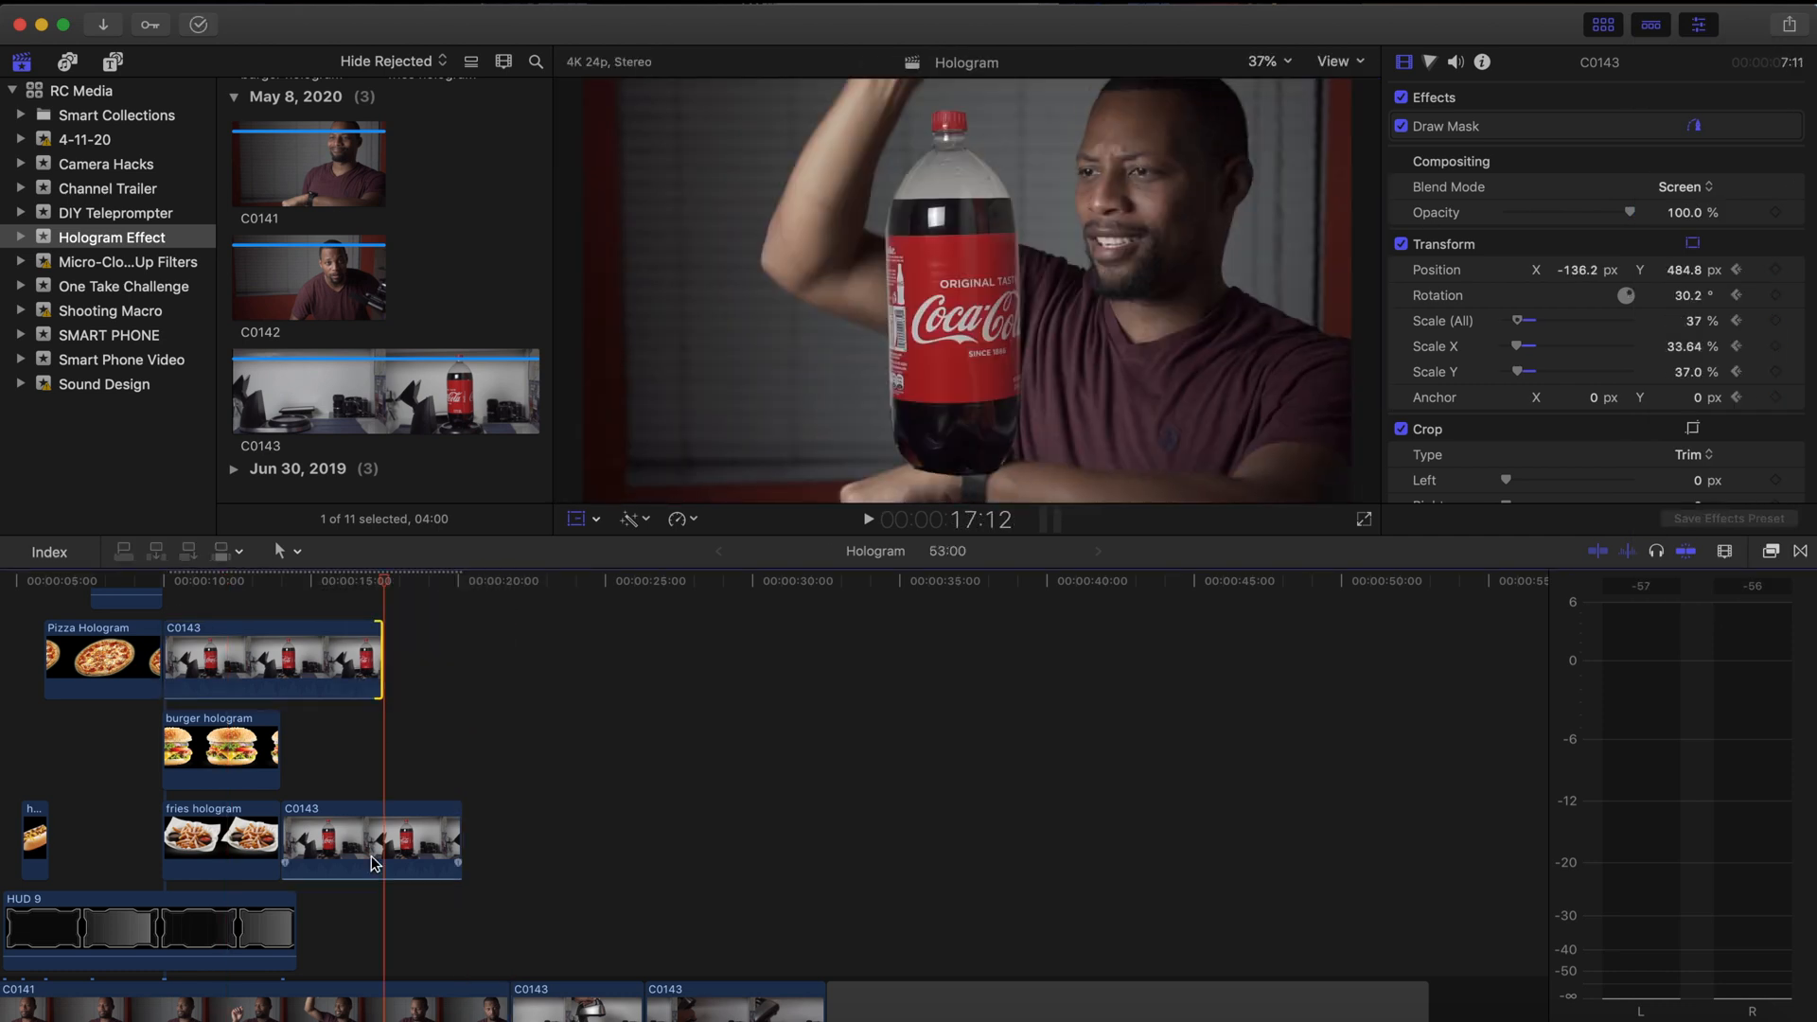
click(377, 852)
key(Delete)
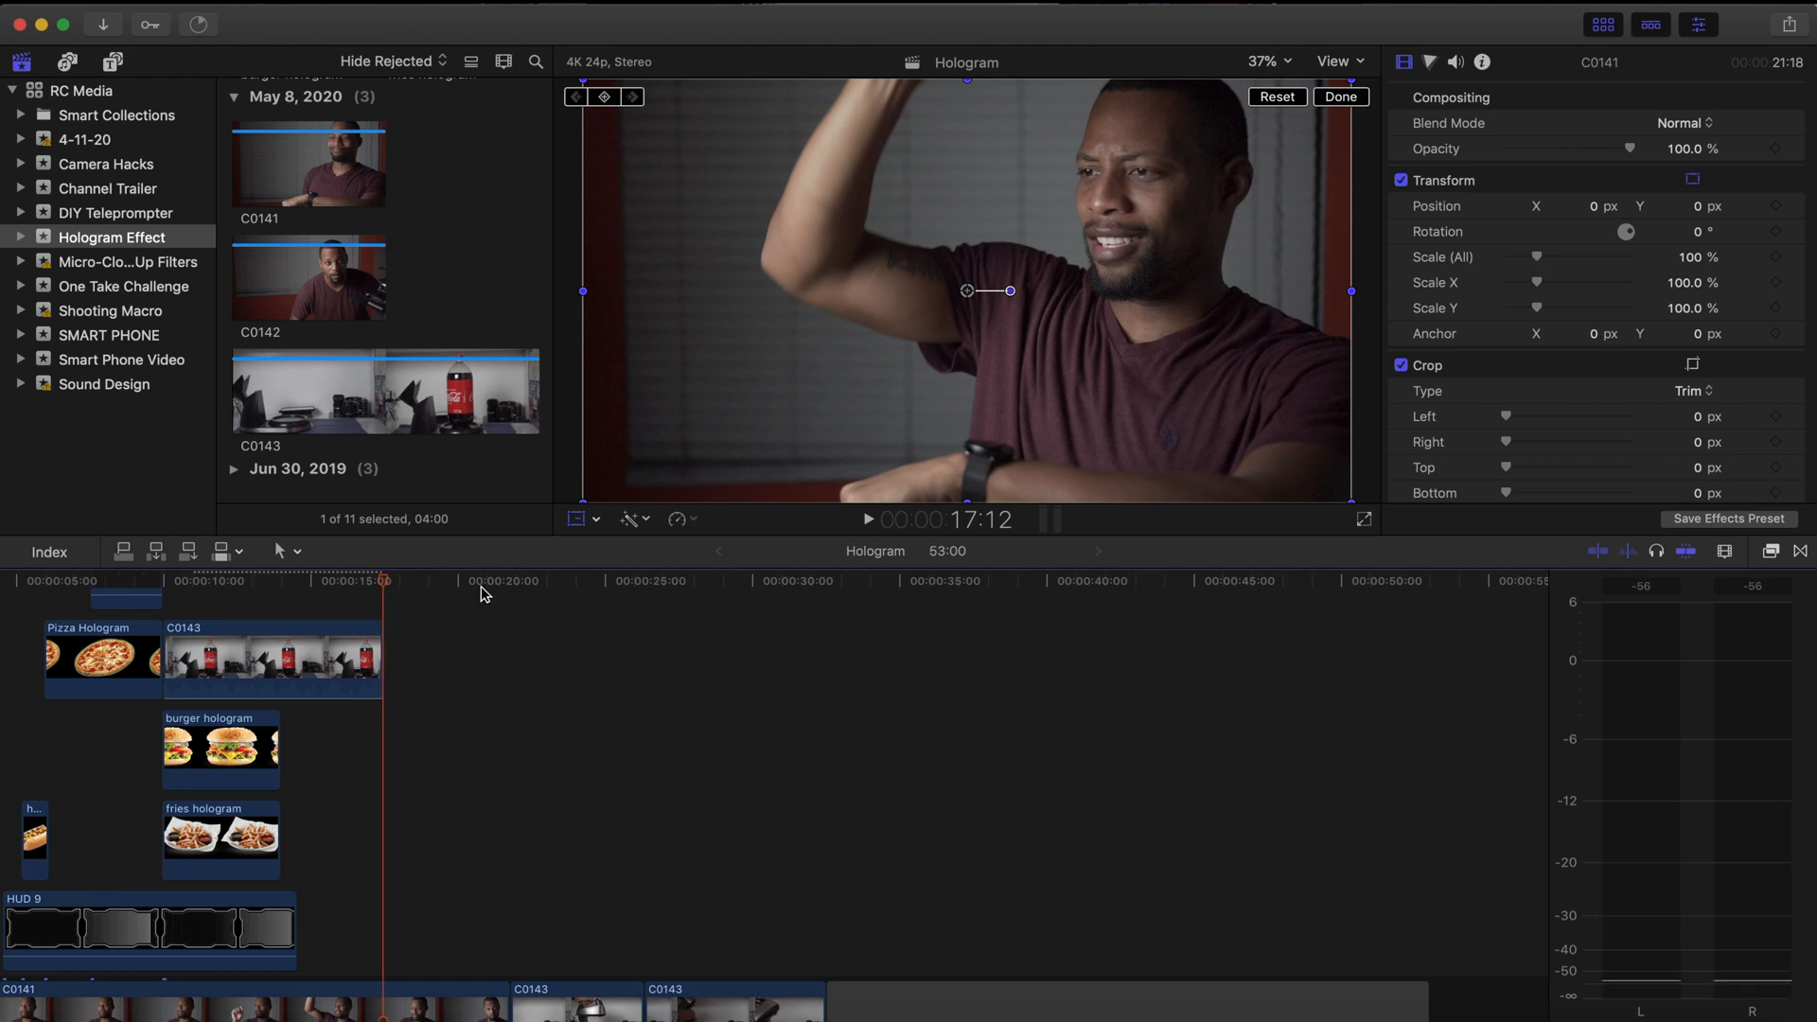
Step: Animate the bottle growing to about 67.11% and straightening to -1.1° under the raised hand, at about X -20.9, Y 249.2 px
mouse_move(322, 577)
mouse_down()
mouse_move(222, 584)
mouse_move(242, 583)
mouse_up()
click(940, 196)
drag(976, 175, 983, 193)
drag(1076, 270, 1153, 301)
drag(940, 196, 963, 241)
drag(1160, 117, 1200, 93)
drag(1007, 239, 1006, 247)
Step: Play back the bottle animation and enlarge the bottle to about 73.68% at 14:04
click(212, 581)
key(space)
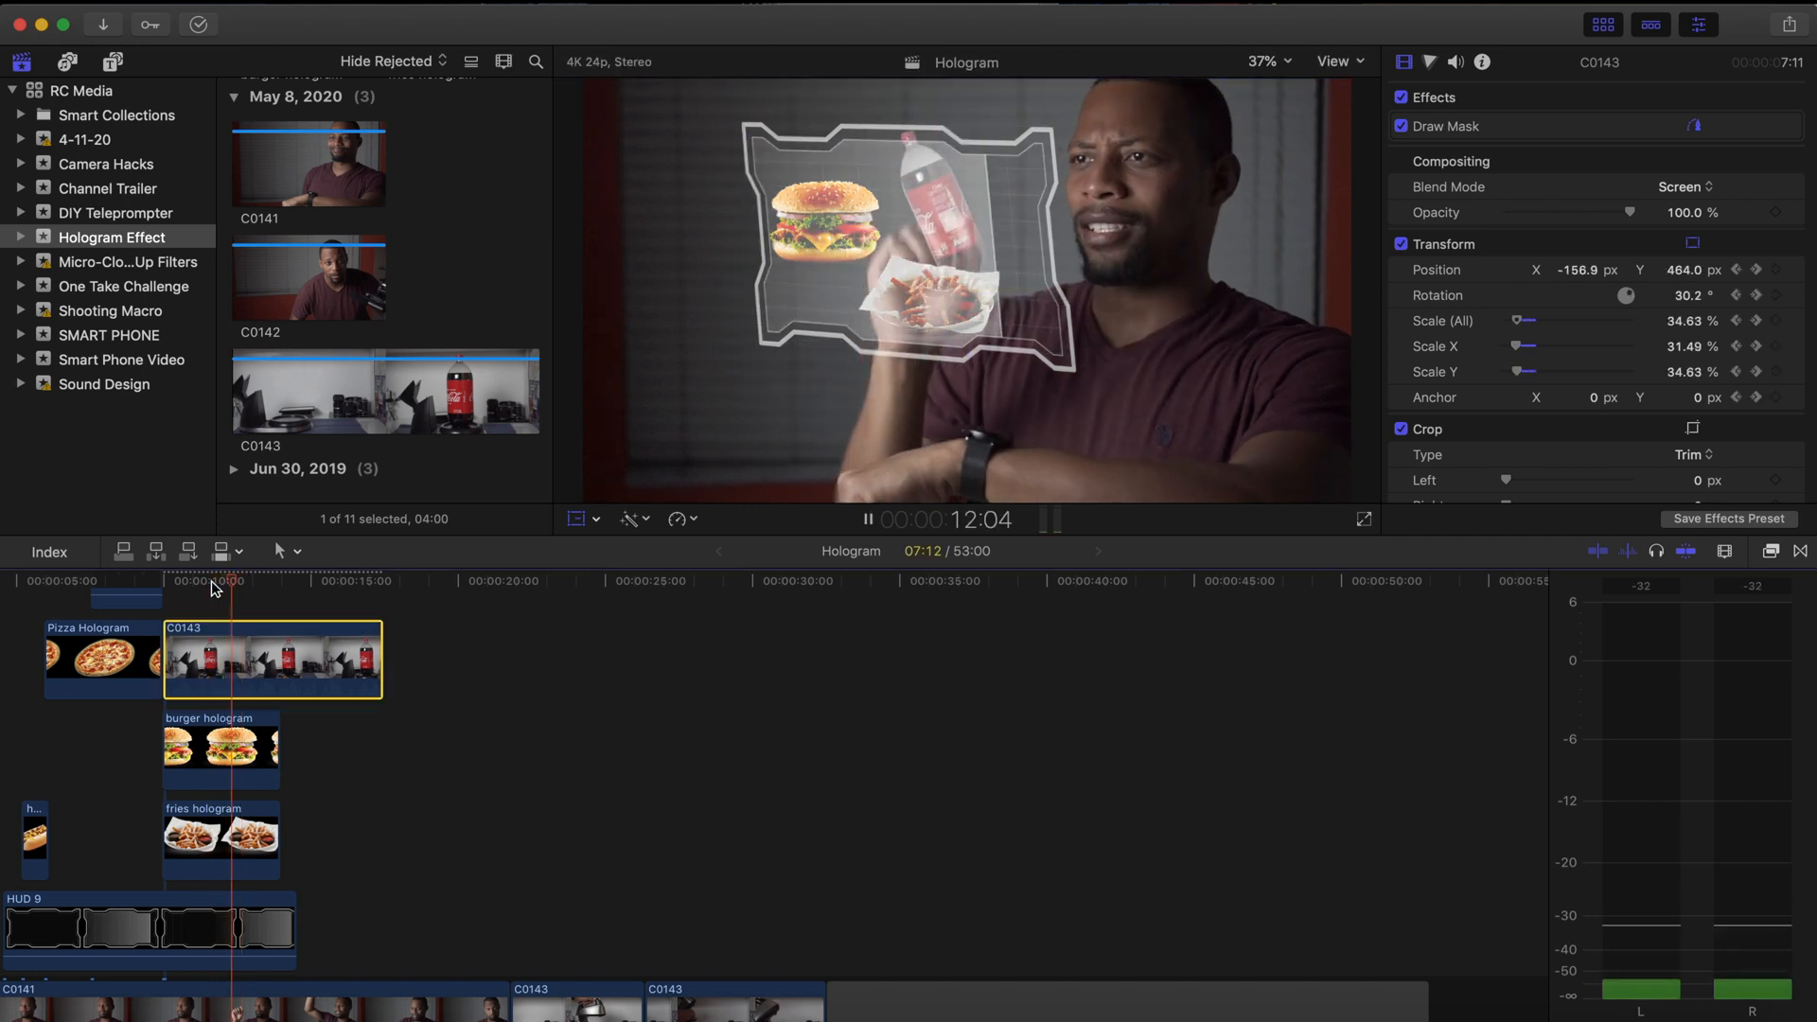
key(space)
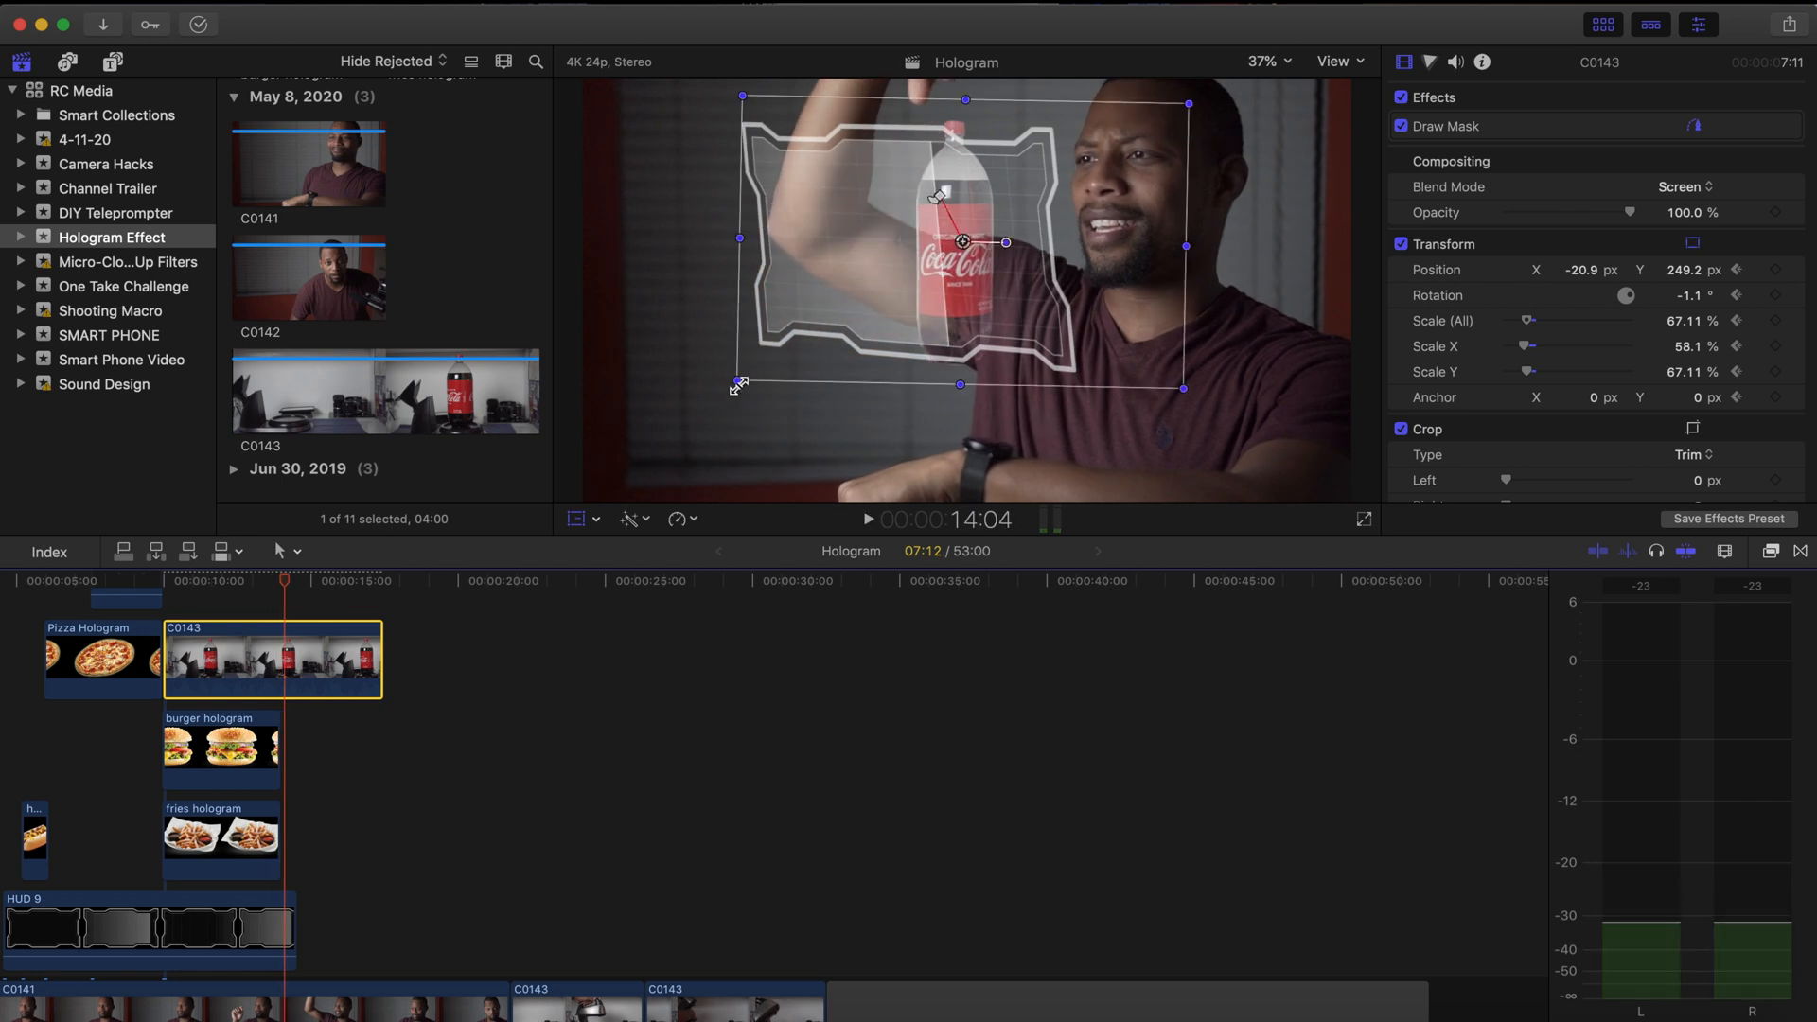
drag(737, 382, 717, 394)
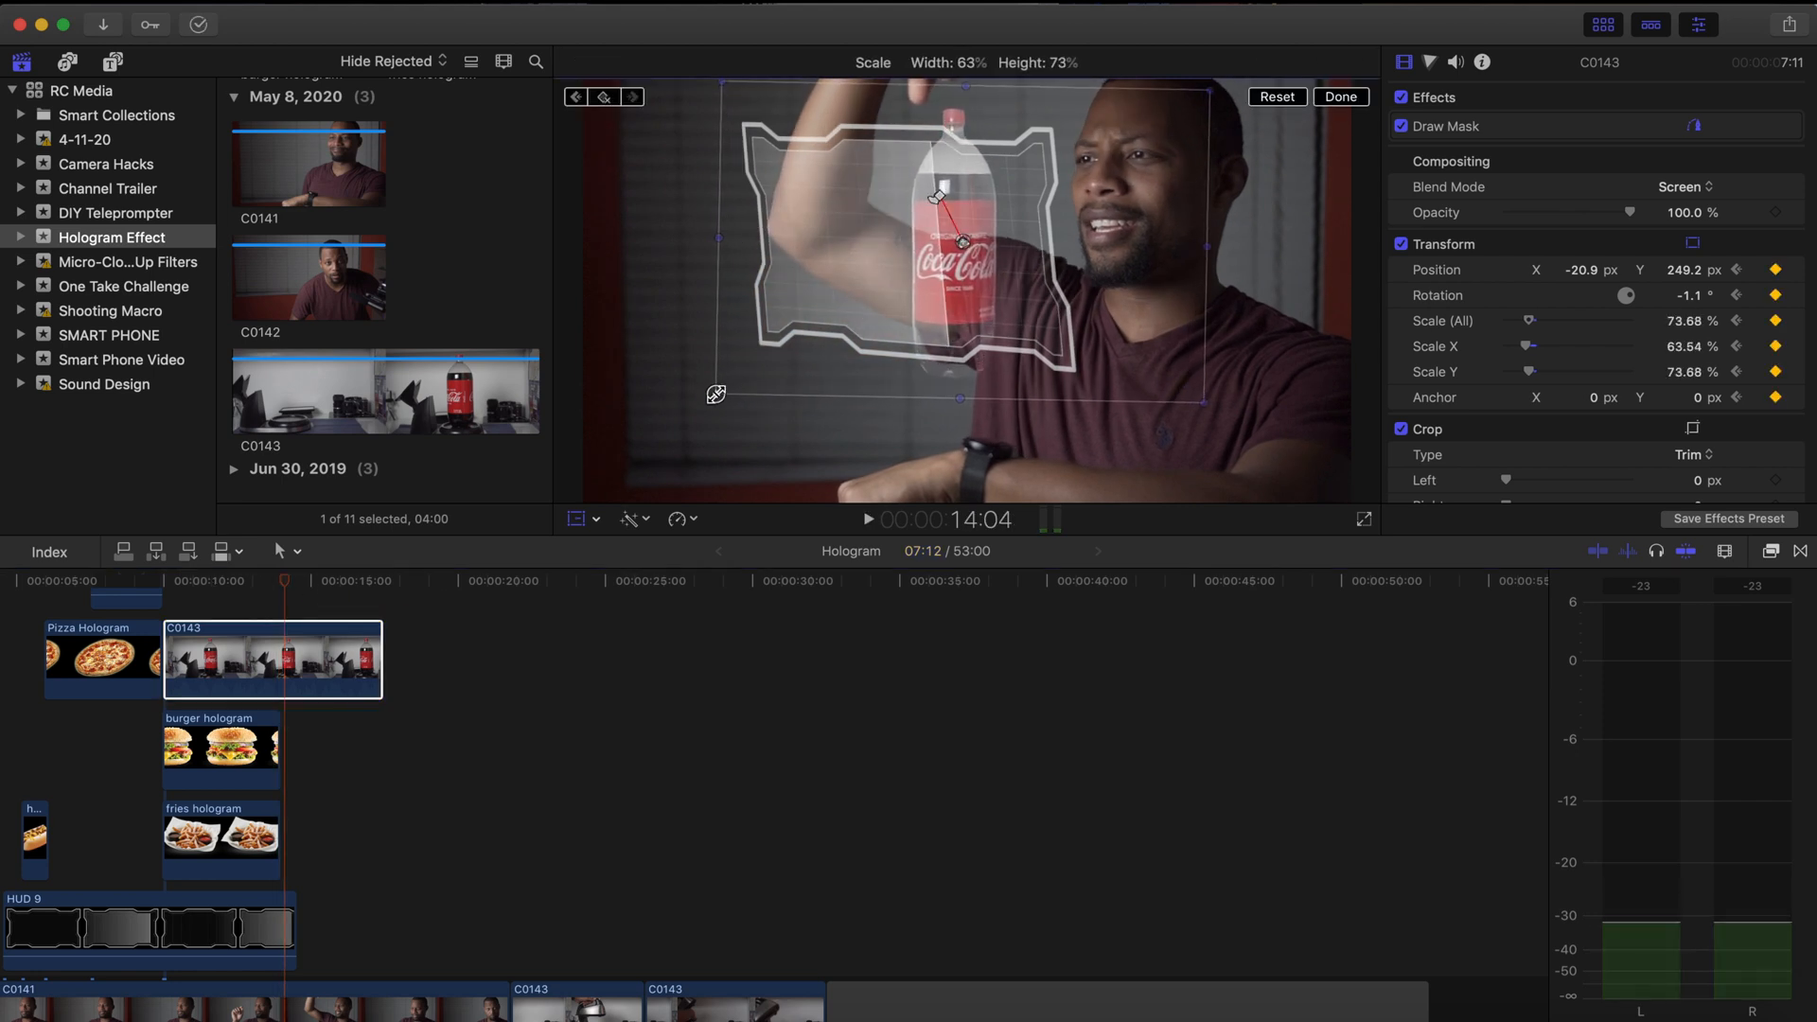
click(192, 582)
key(space)
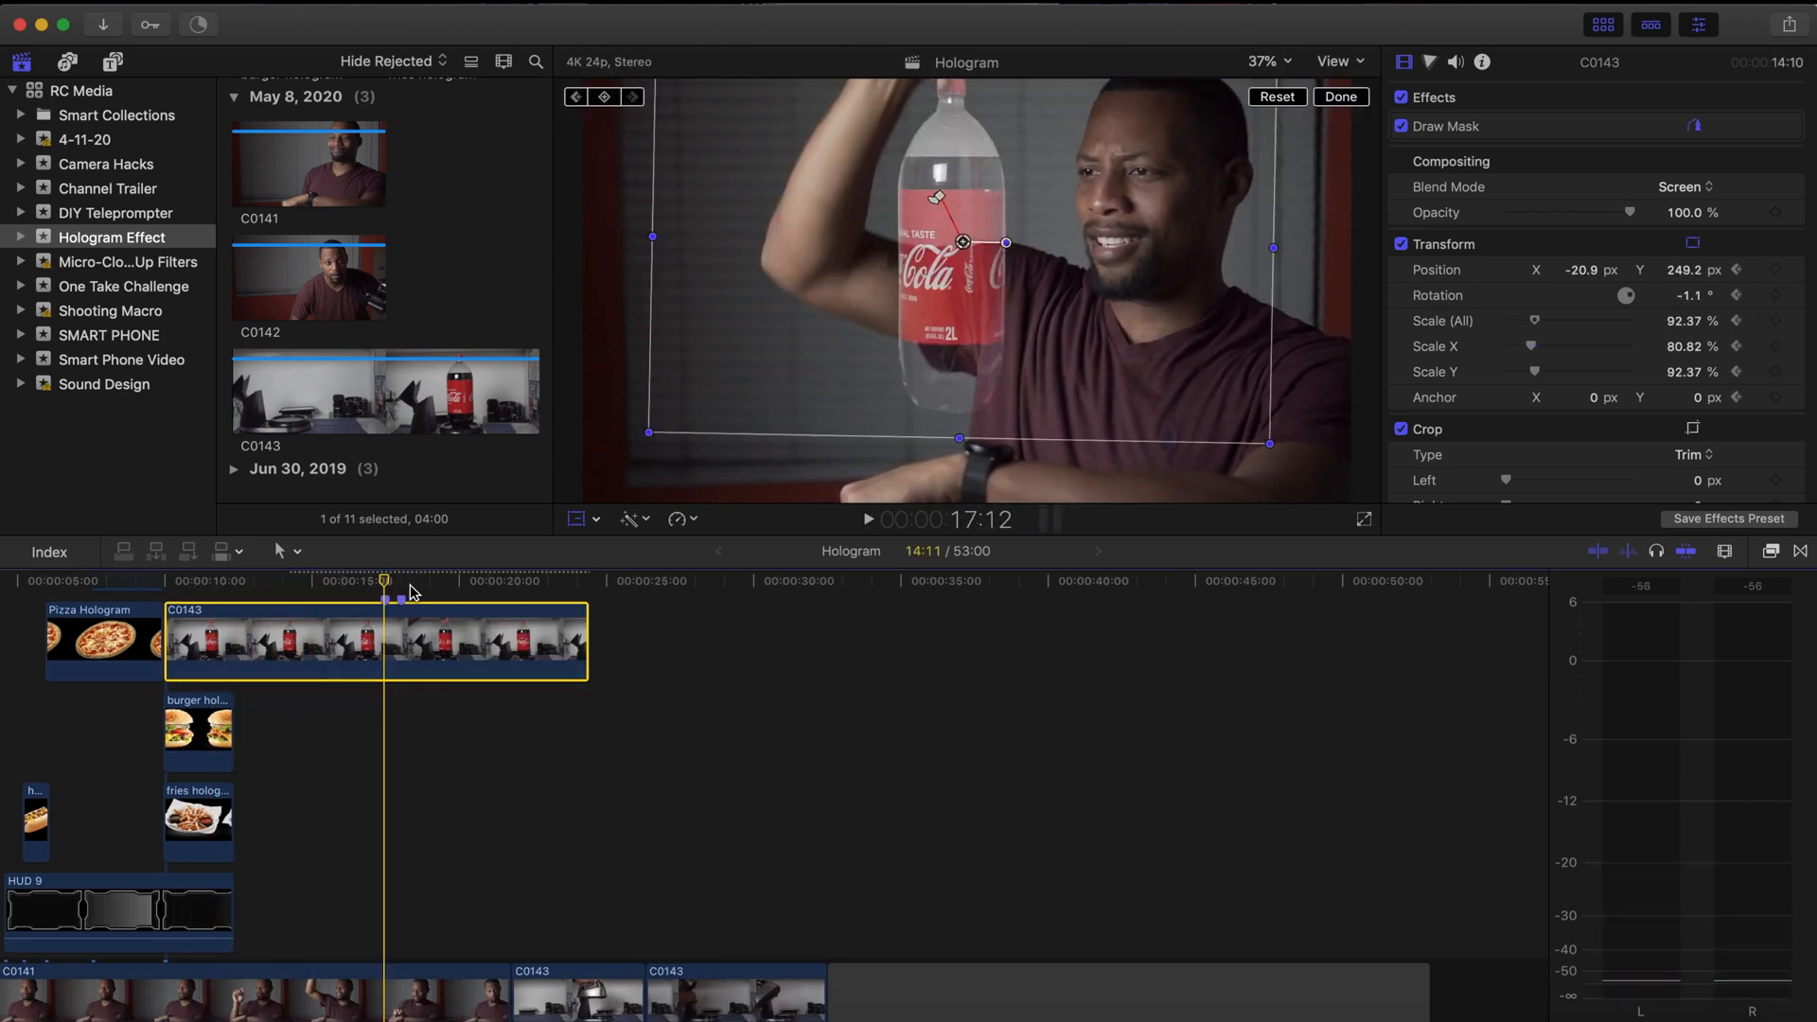
Step: At 18:00, shrink the bottle onto the wristwatch at 13.51% scale, about X 76.7, Y -892.4 px, with opacity 0%
click(402, 583)
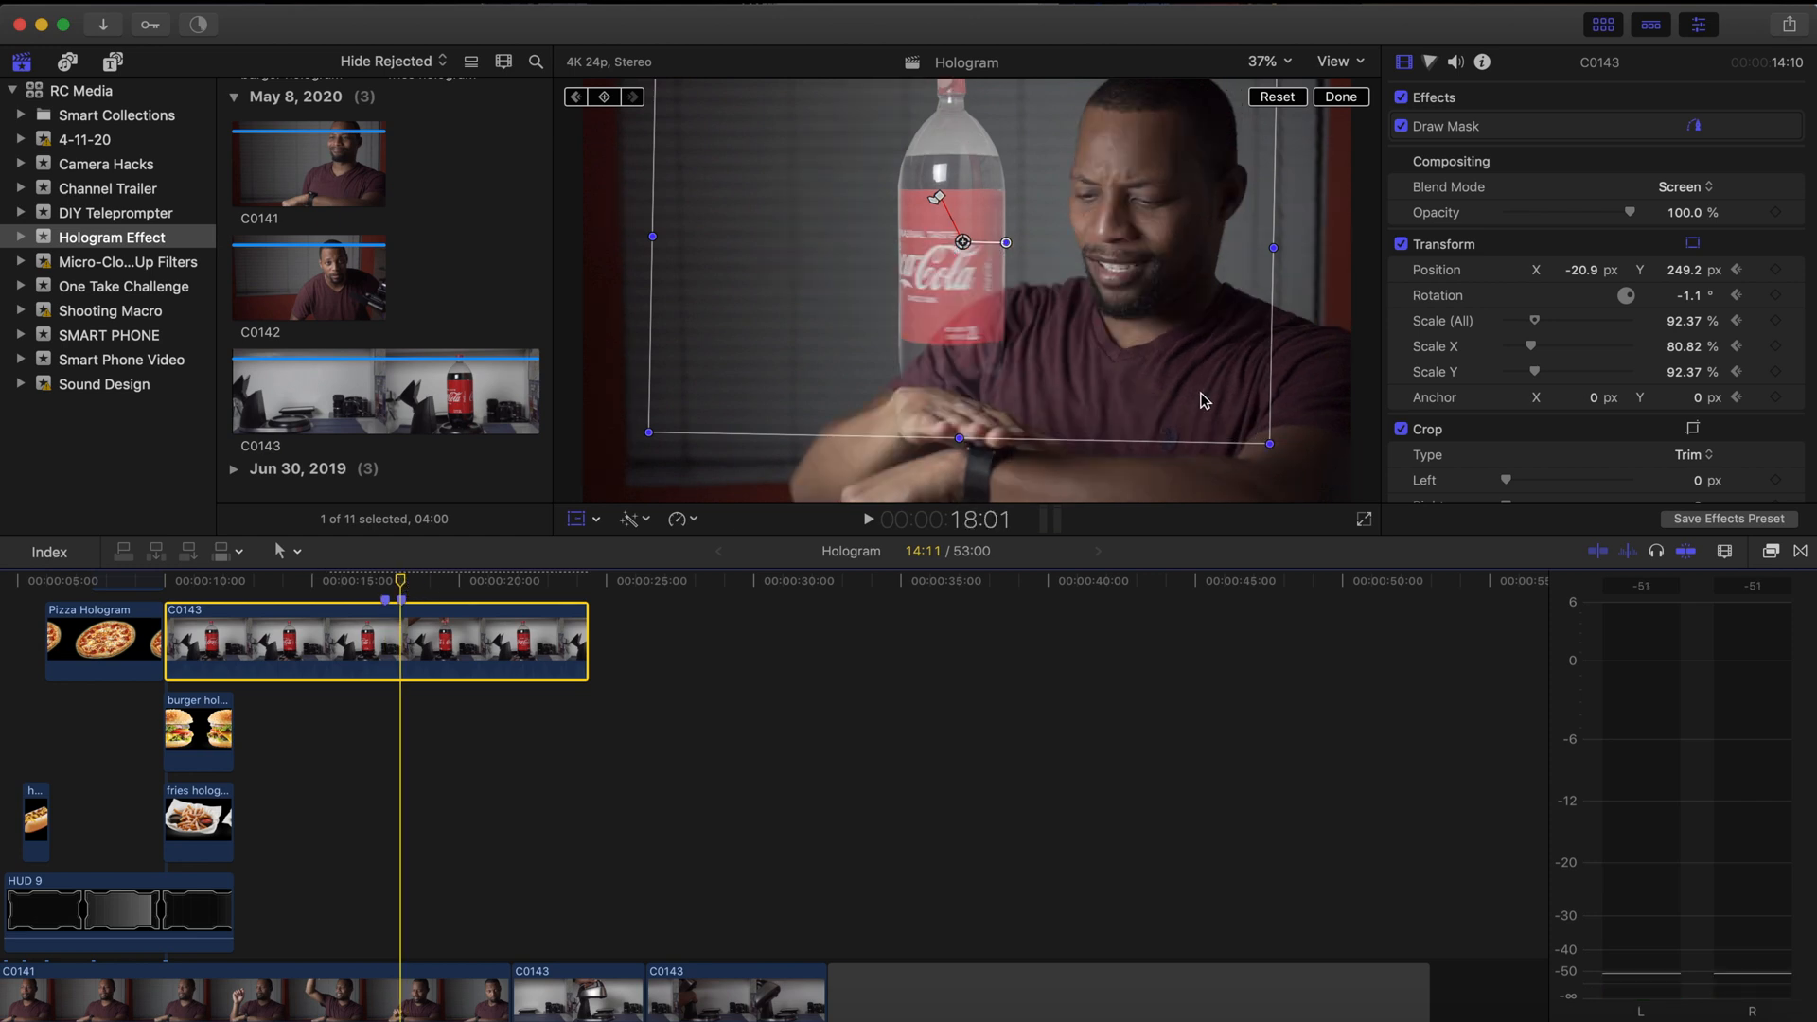
click(1287, 63)
click(1284, 131)
drag(755, 122, 863, 213)
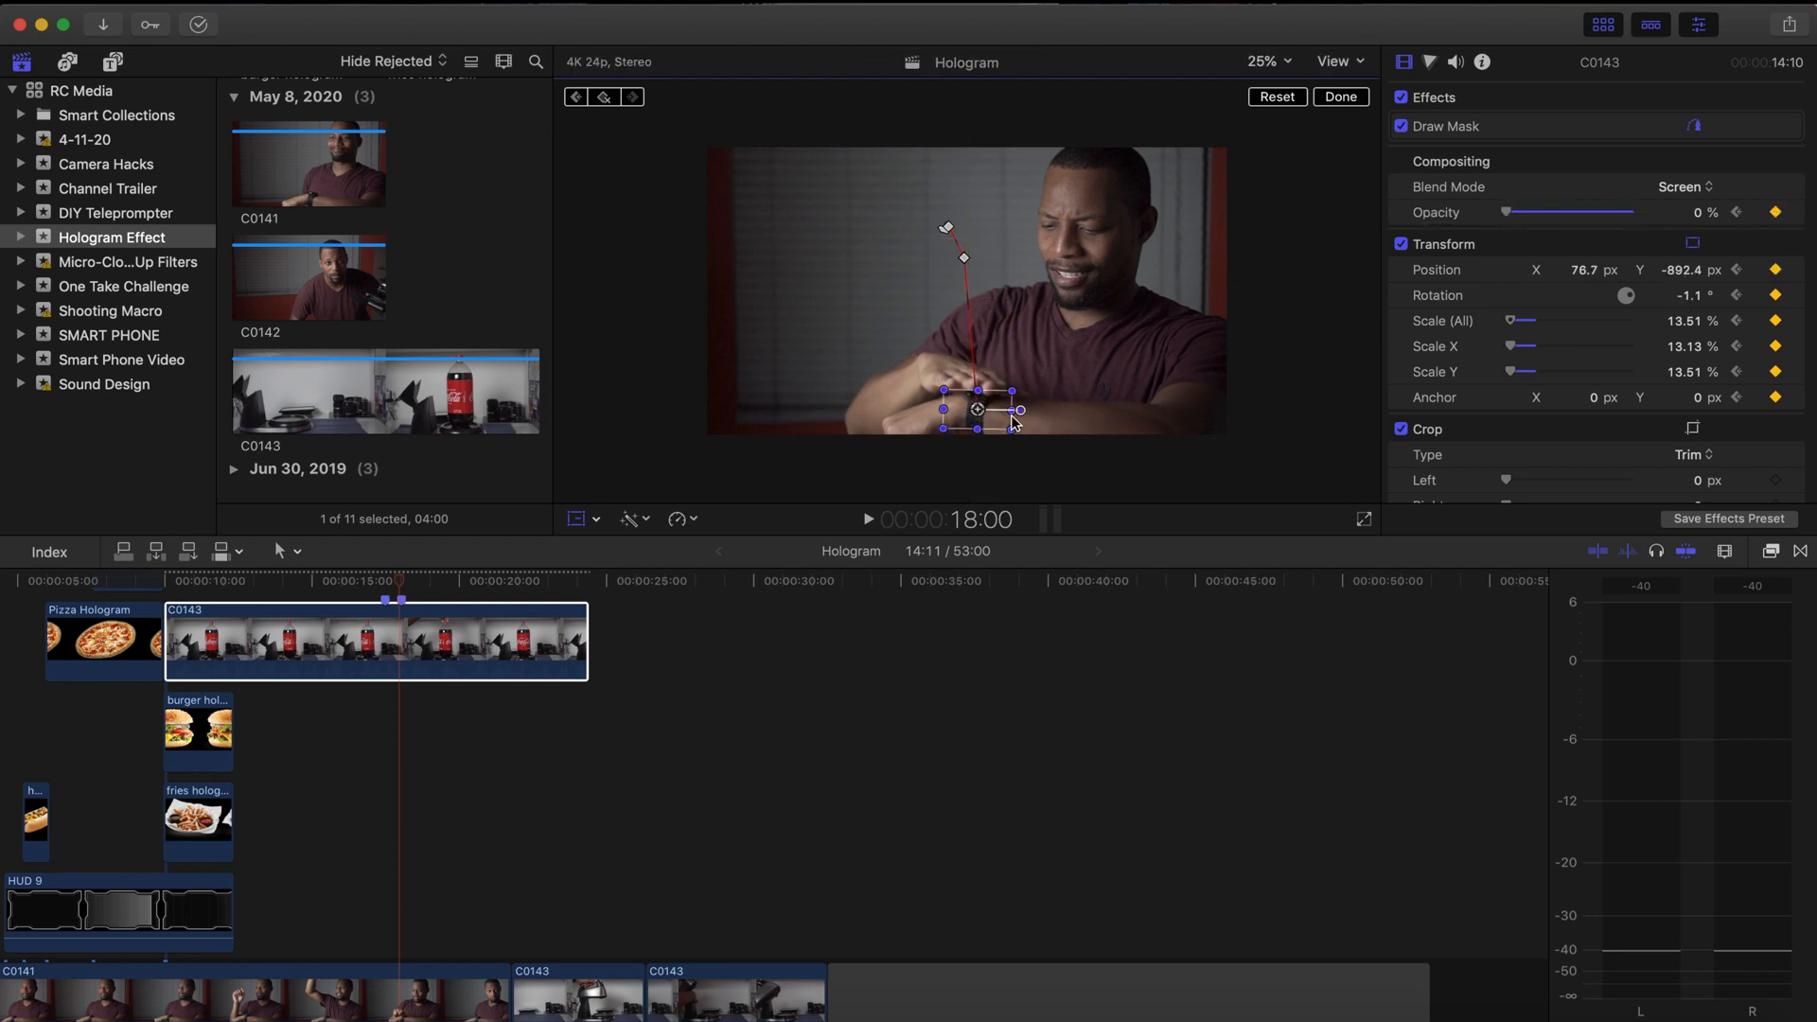
Step: Play back the bottle shrinking into the watch, and trim the bottle clip's end to just past its last keyframe
click(365, 578)
key(space)
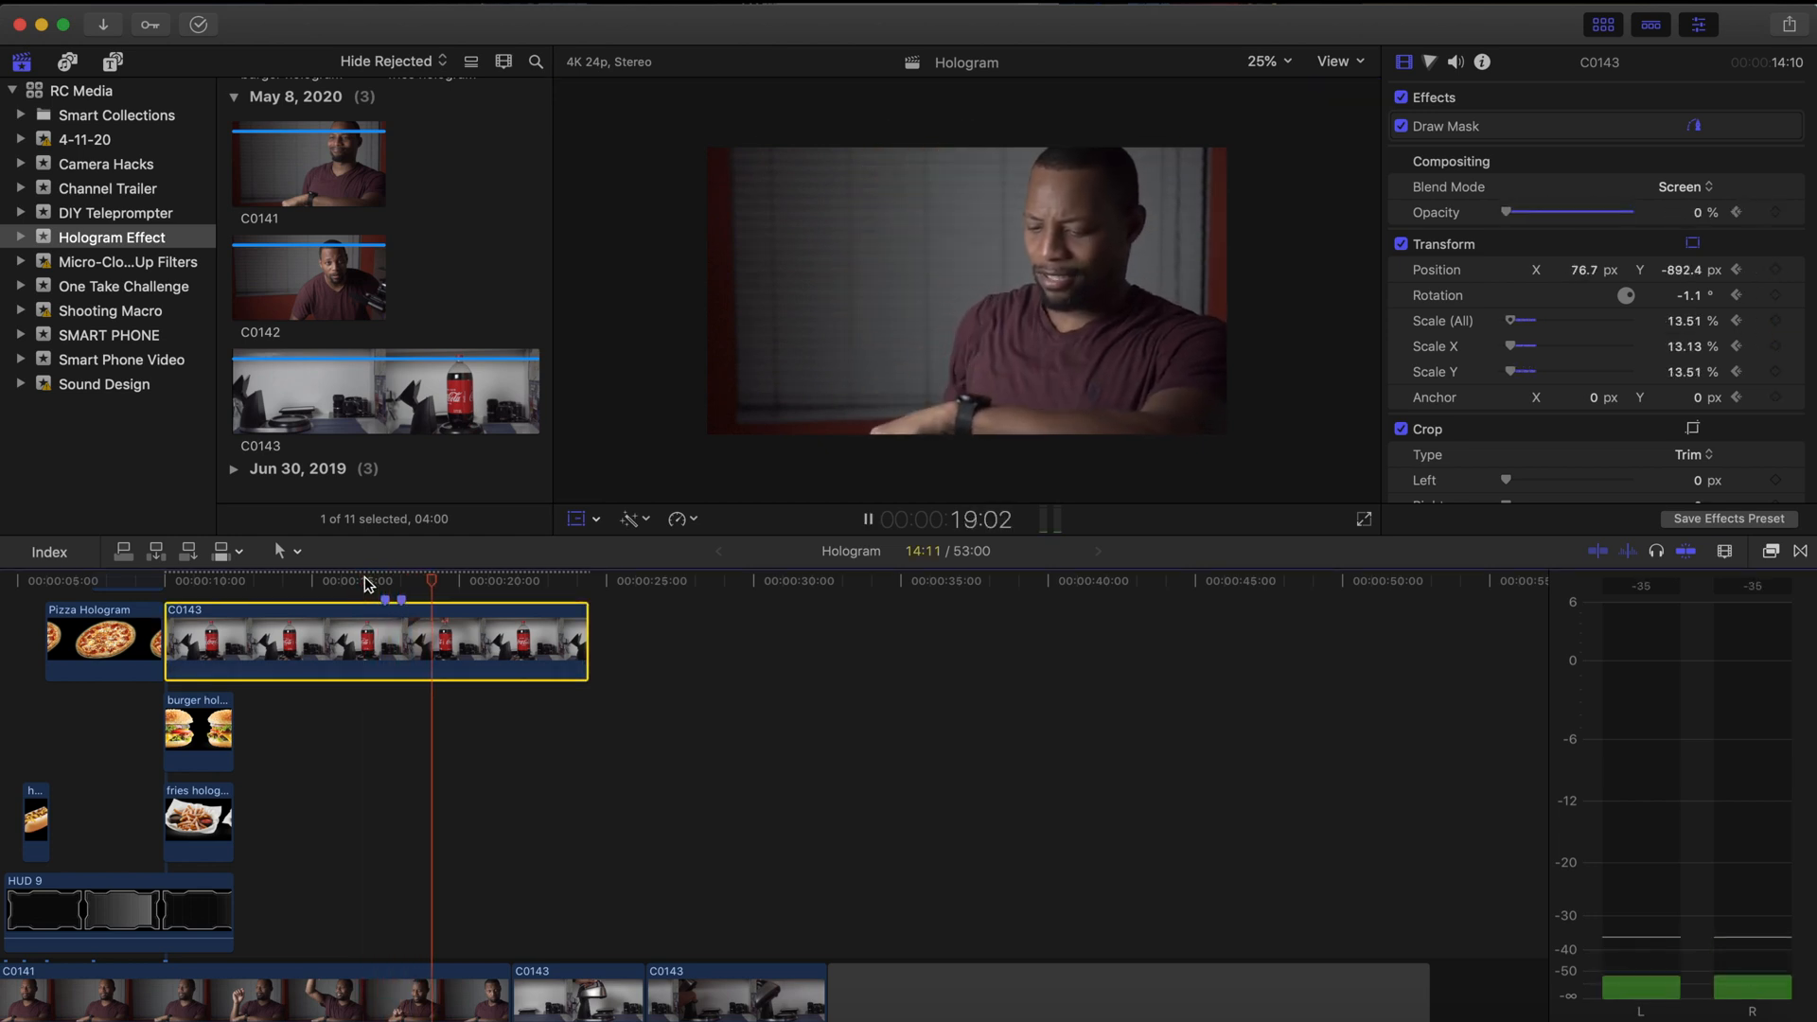
key(space)
drag(584, 630, 414, 627)
click(369, 584)
key(space)
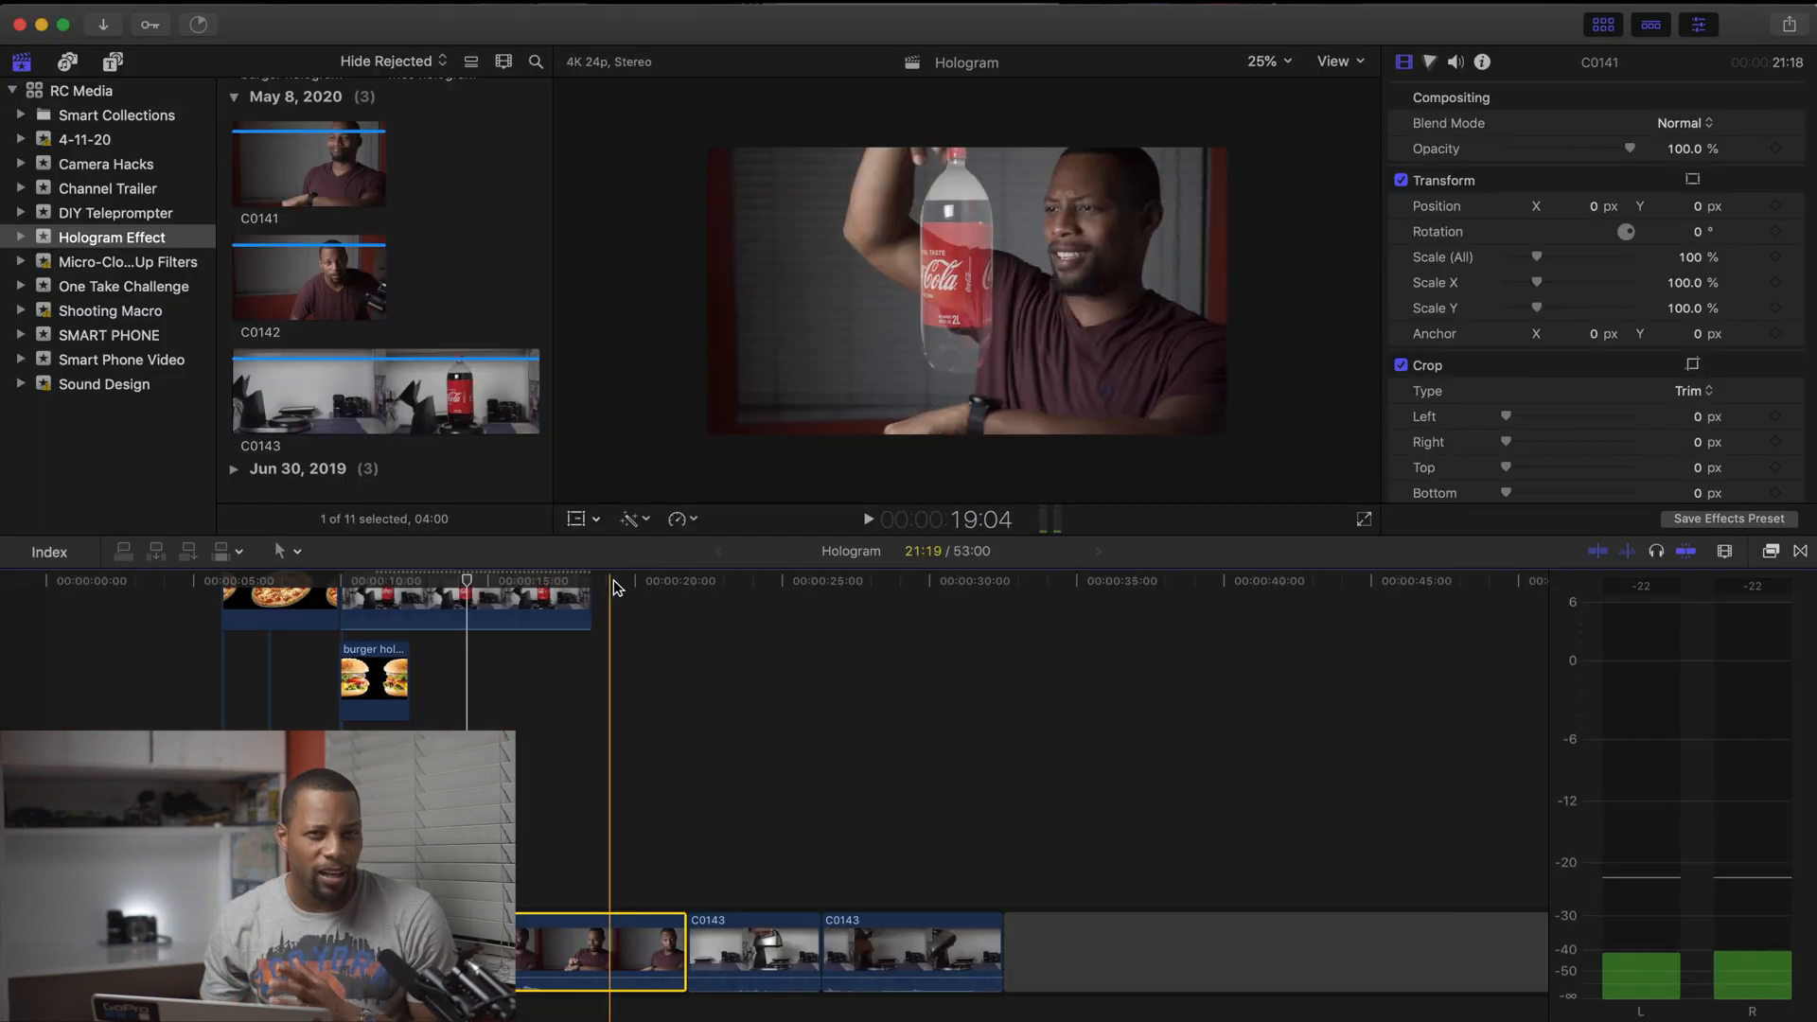
Step: Trim-crop the C0141 clip to form cinematic bars, with about 39.9 off the top and 56.4 off the bottom
click(596, 519)
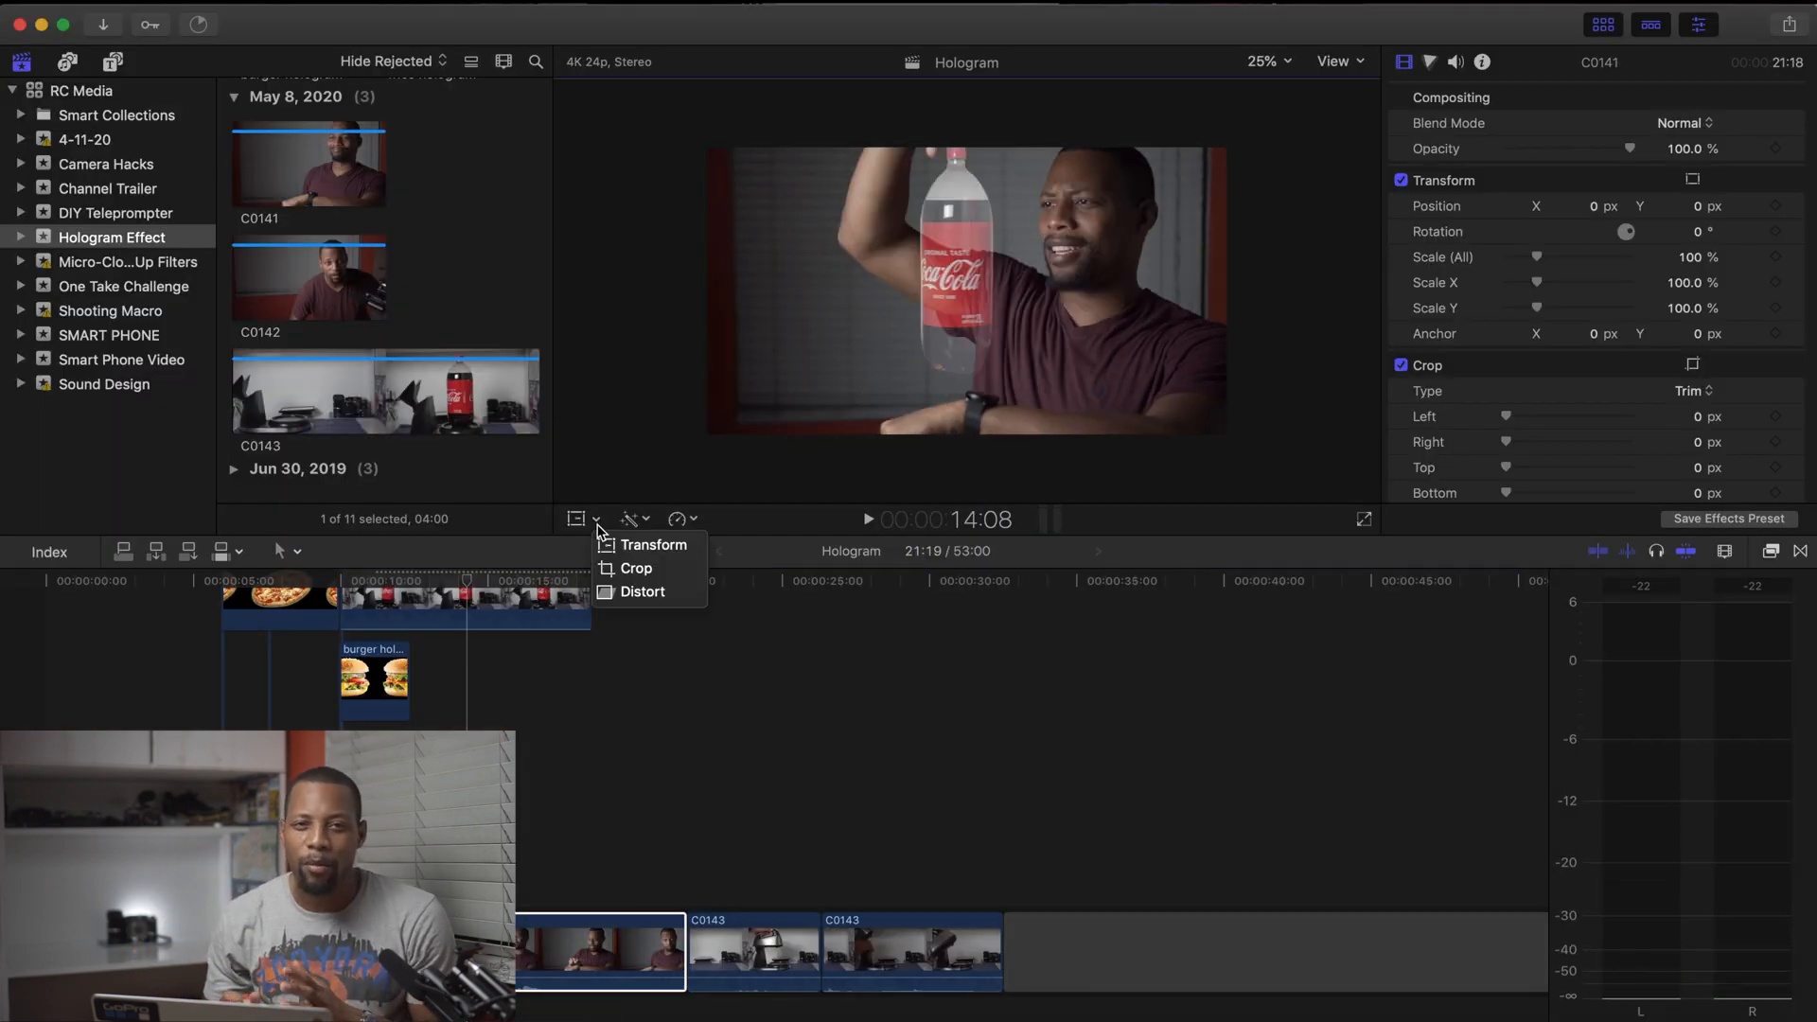
click(616, 571)
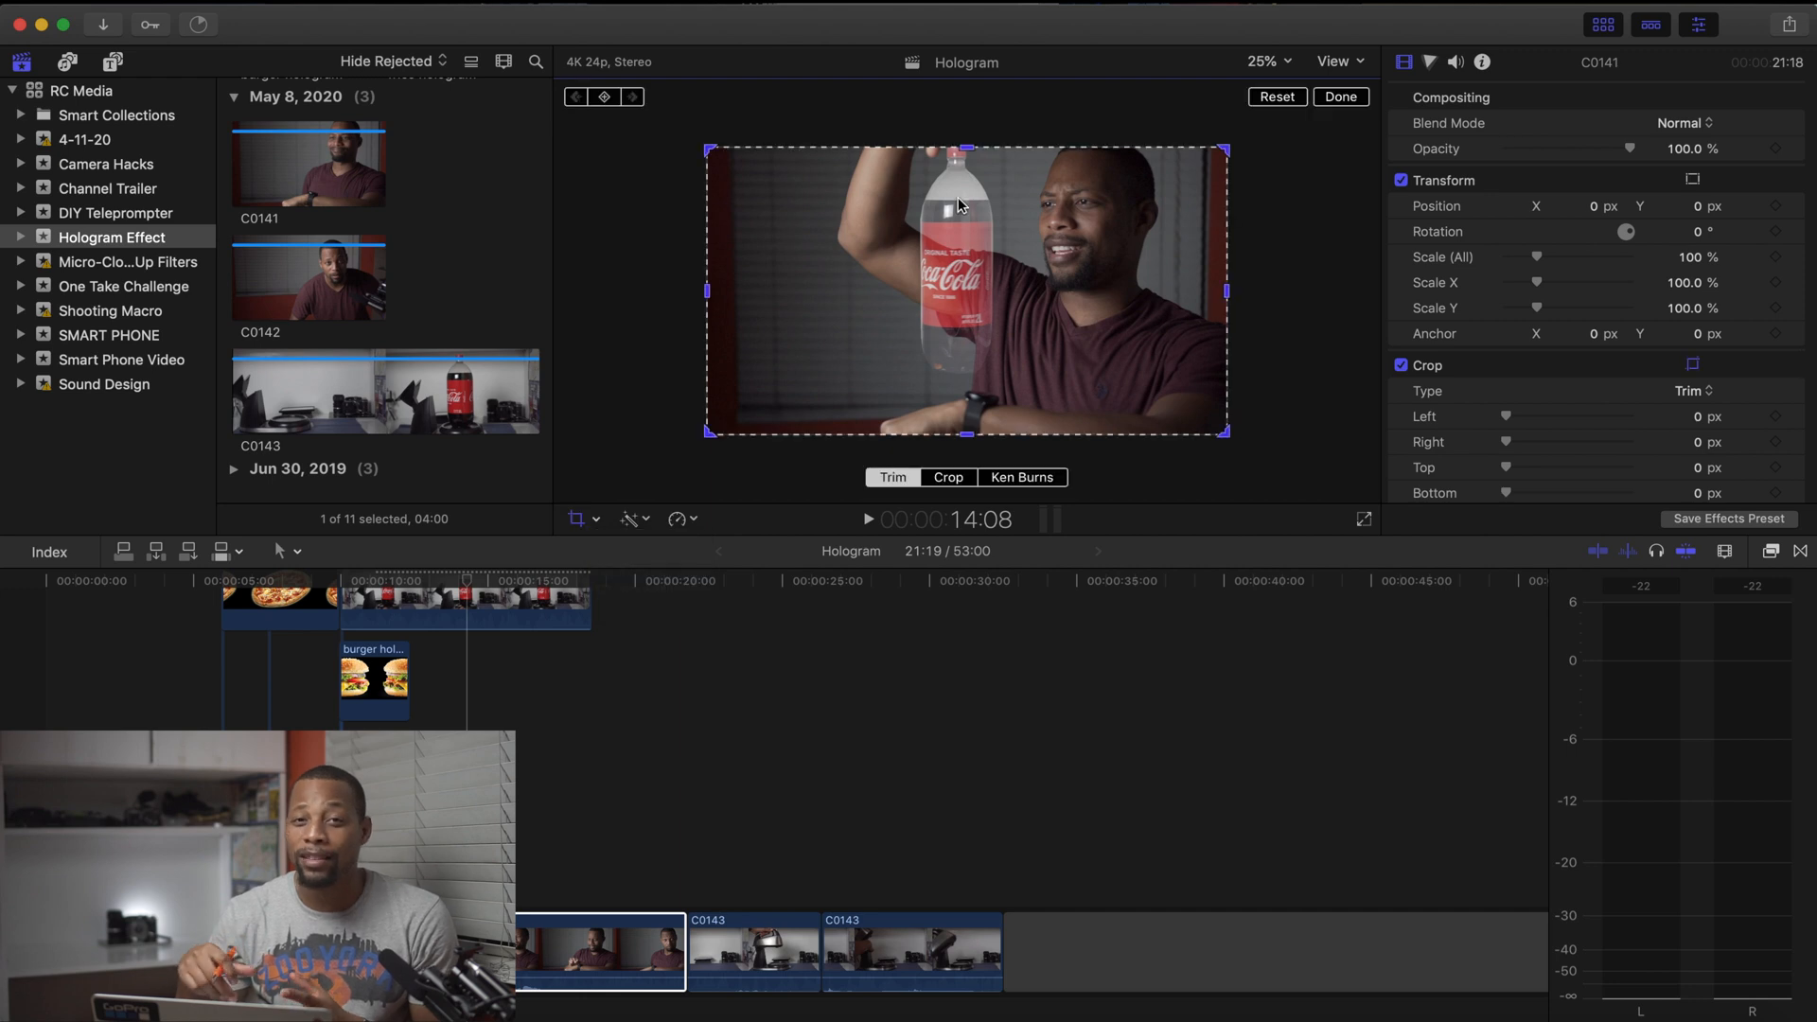
drag(1225, 154, 1227, 157)
drag(1224, 434, 1227, 427)
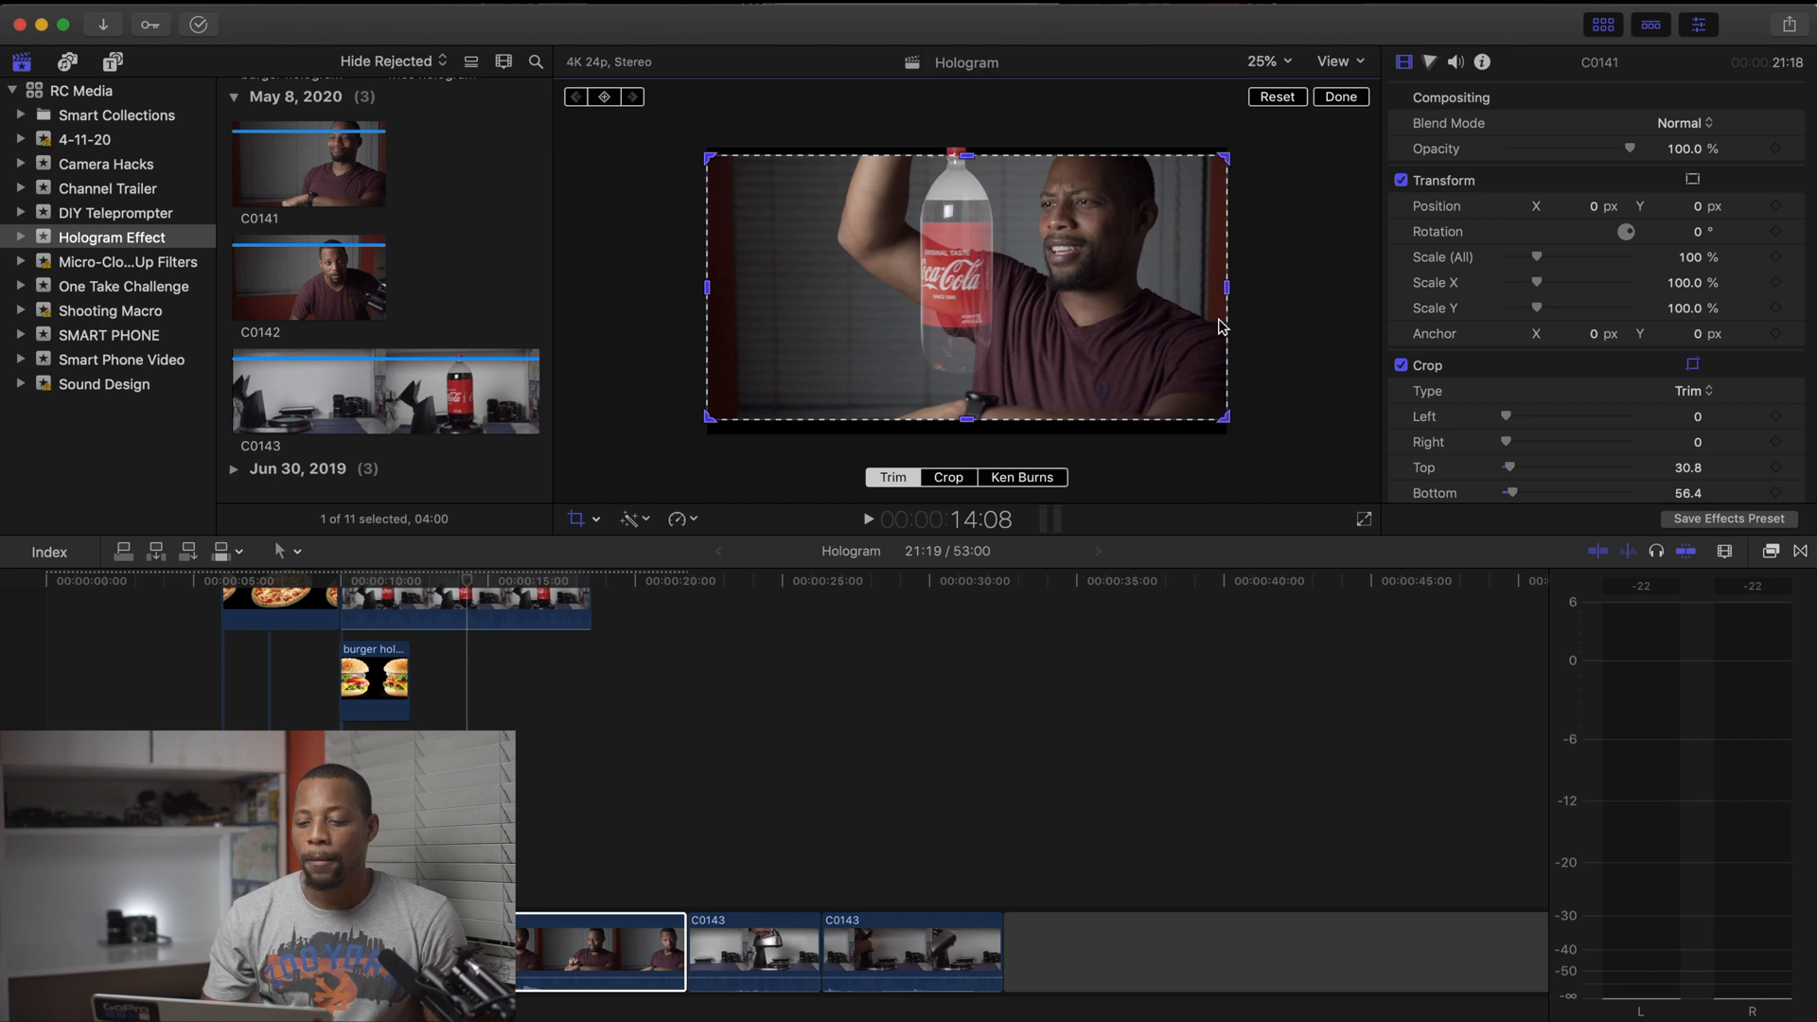
drag(1223, 161, 1224, 165)
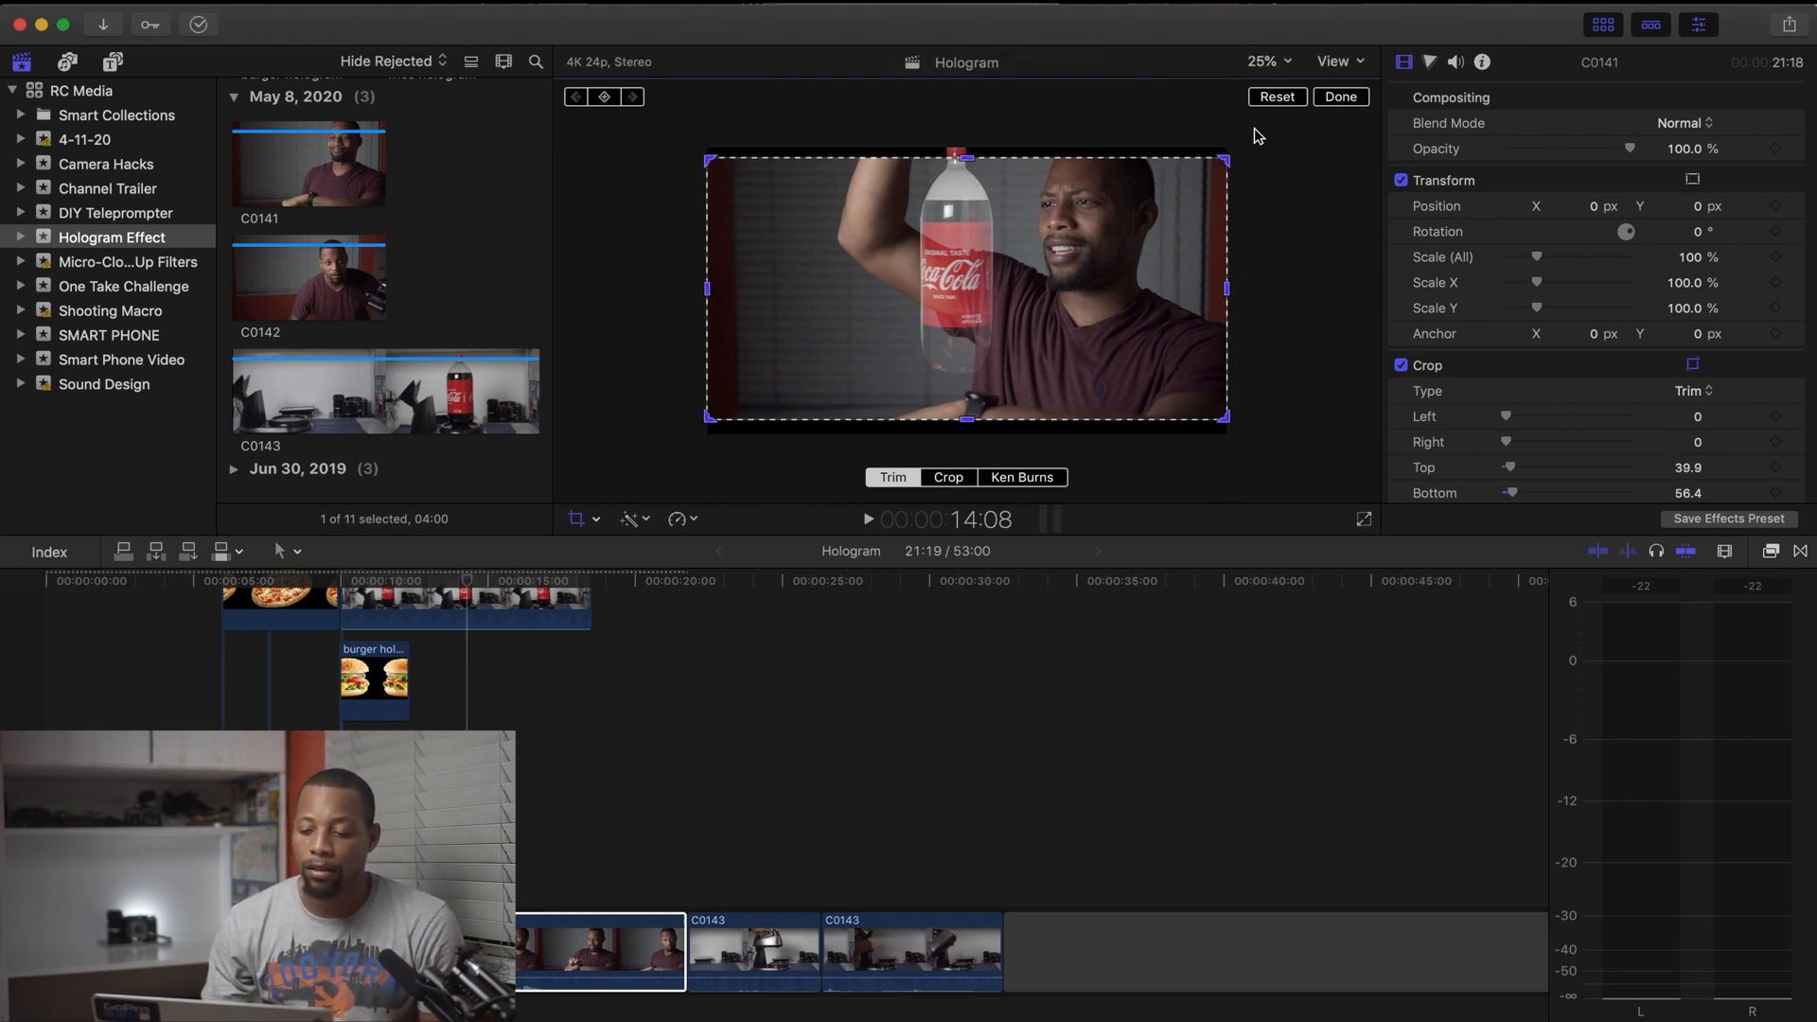
click(1341, 96)
Step: Play back the cropped shot from 11:08 to review the bottle against the black bars
click(379, 580)
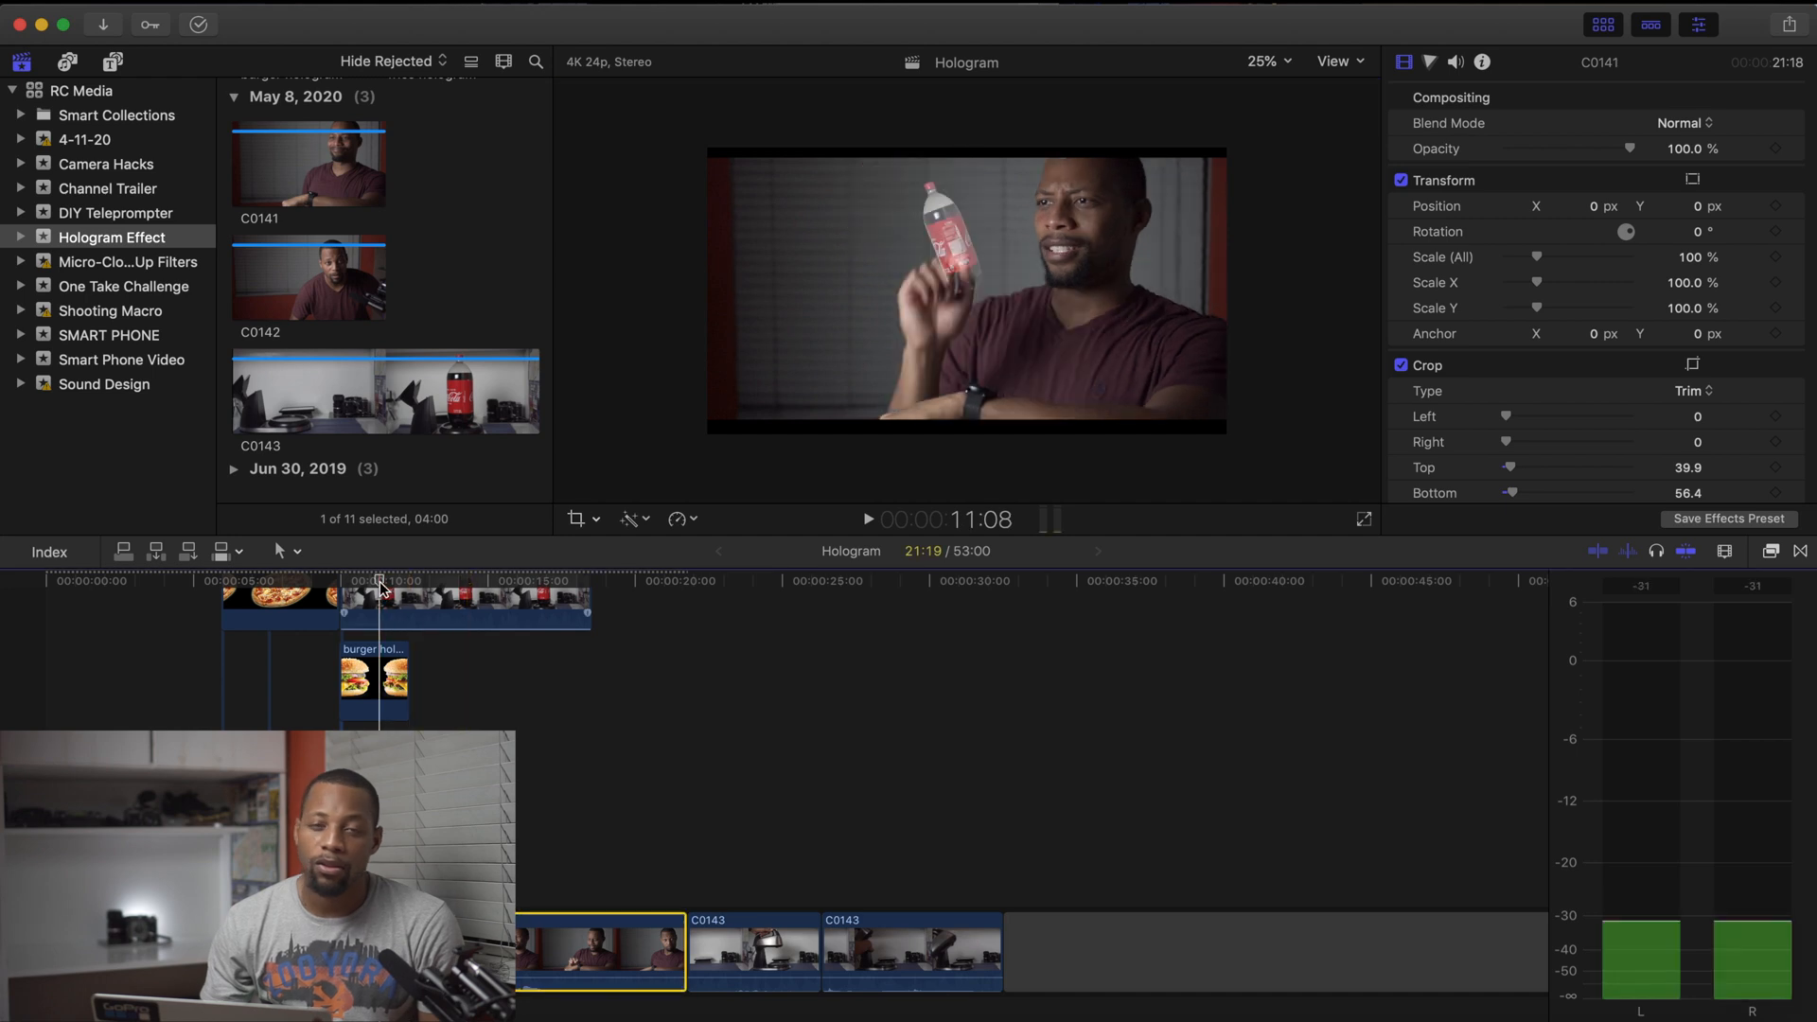
key(space)
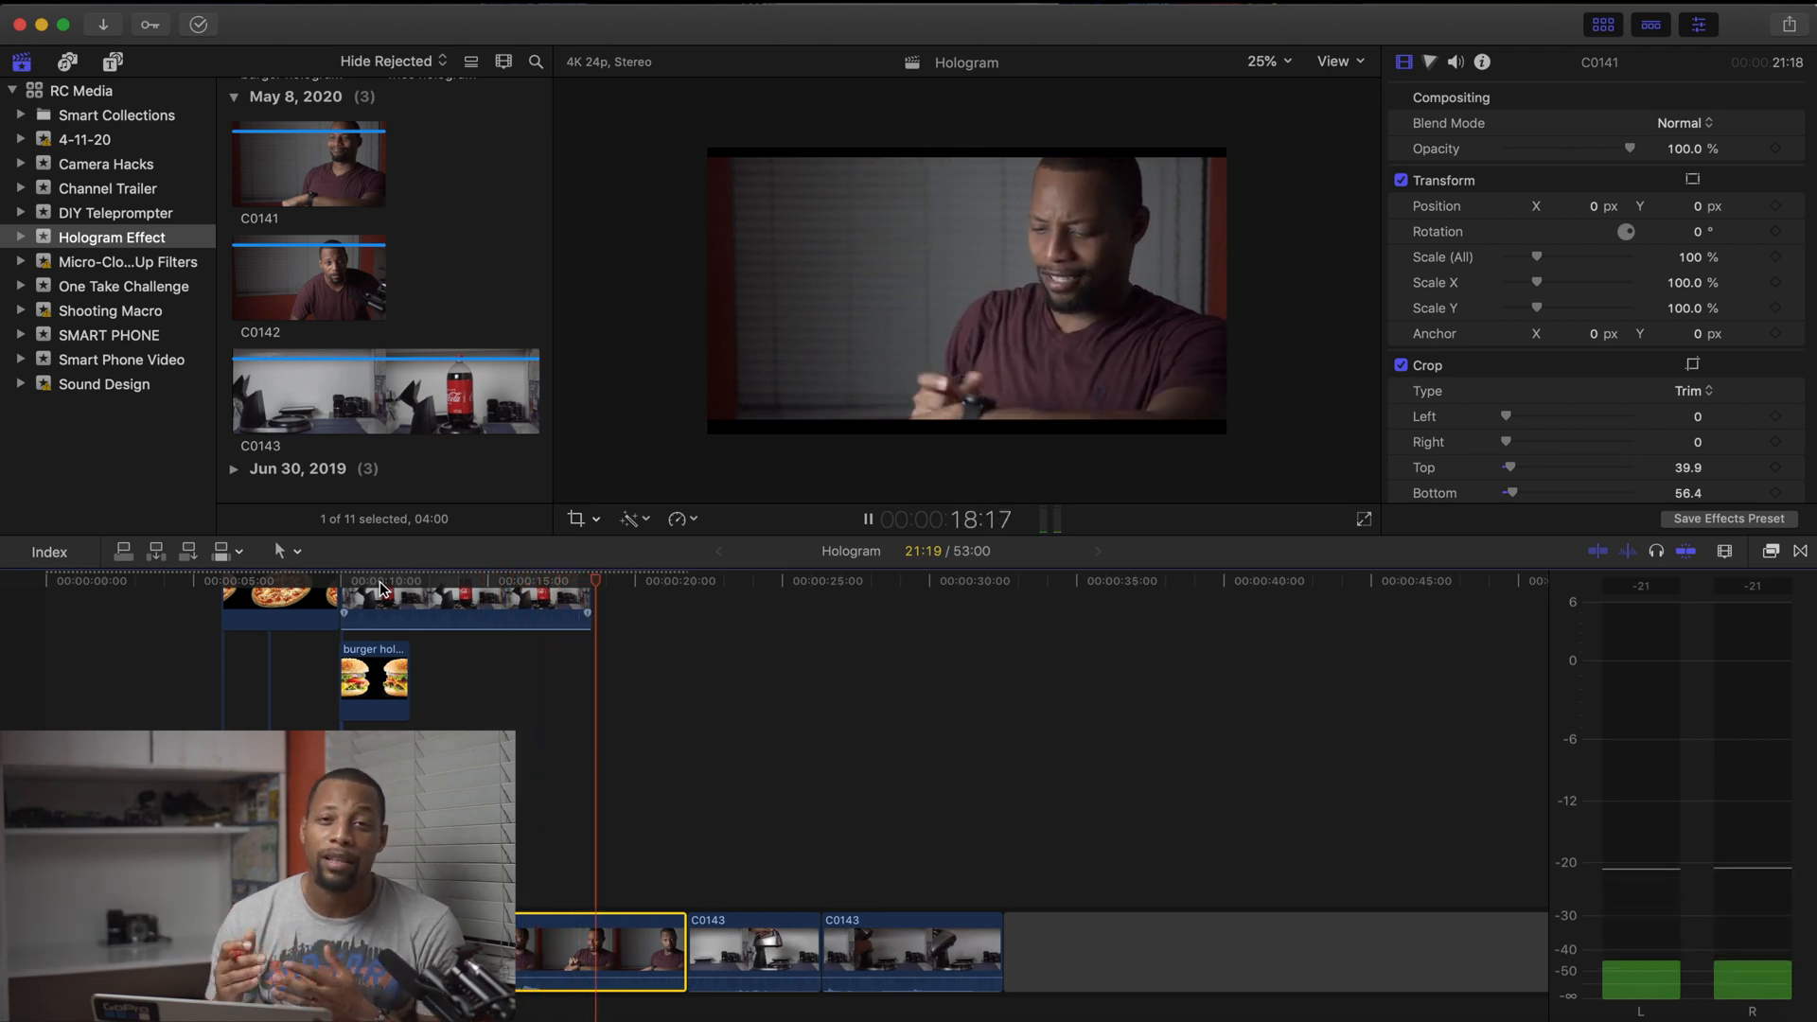
key(space)
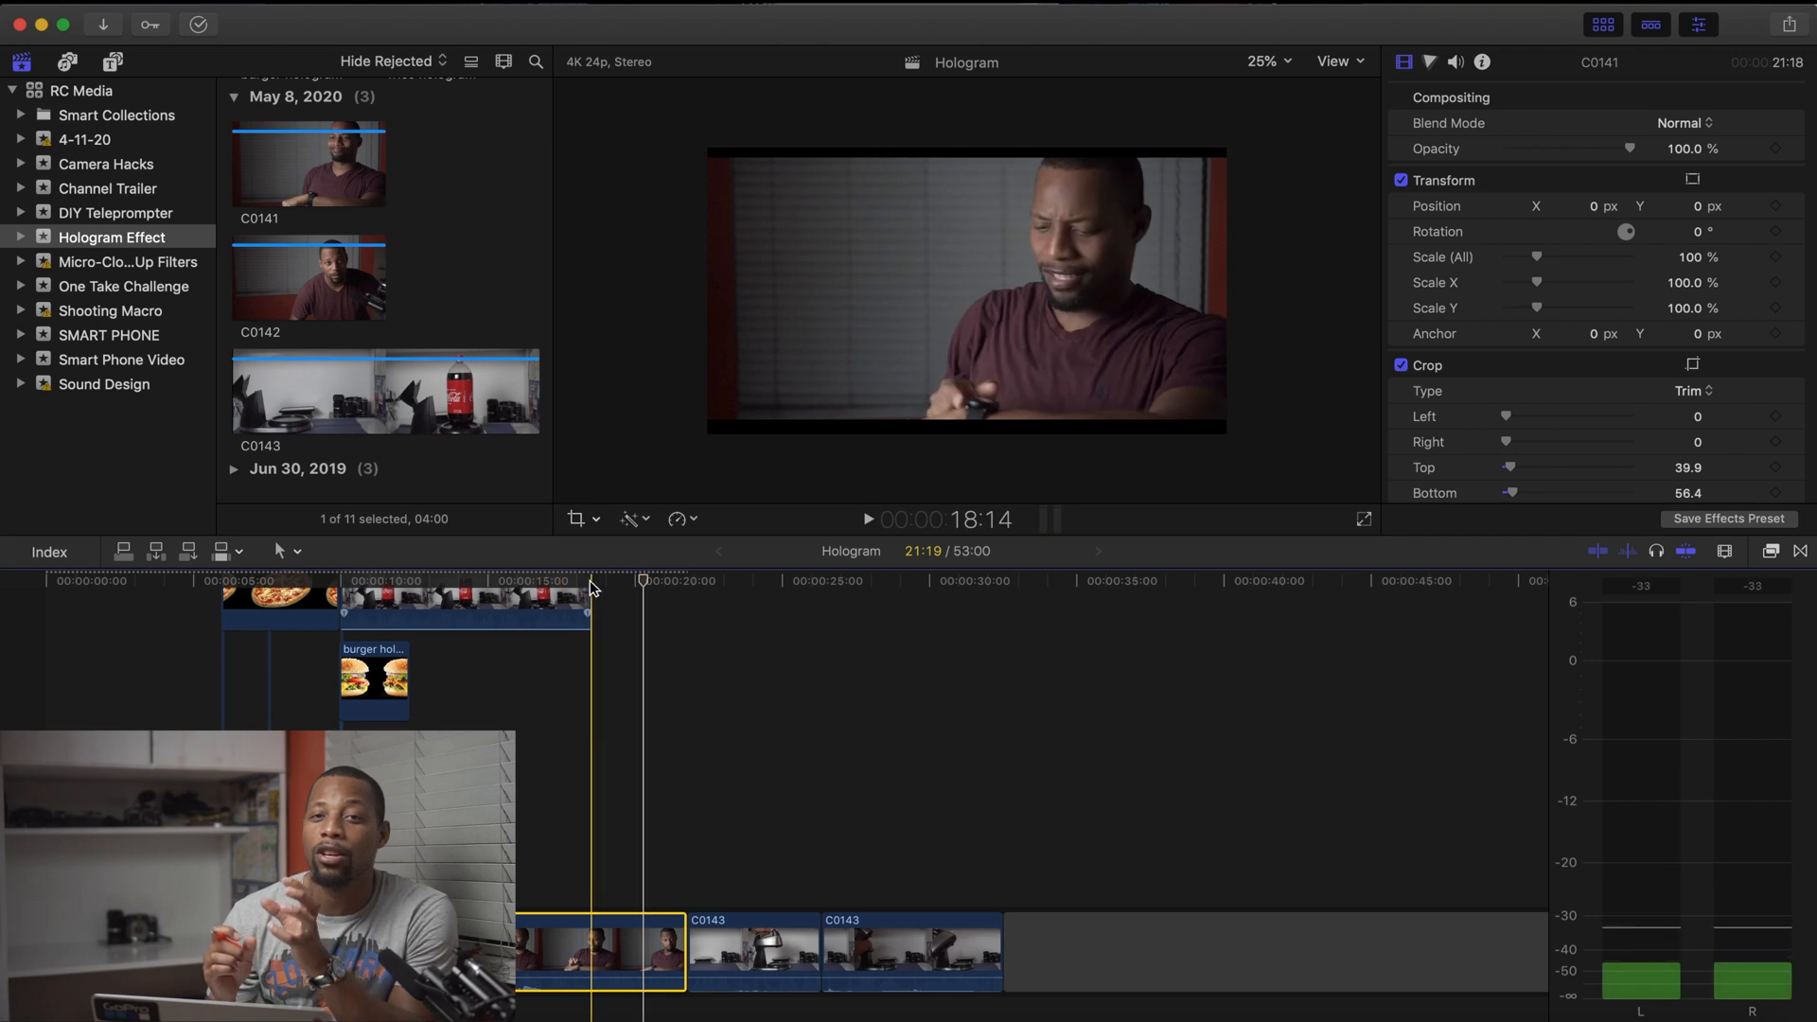
key(space)
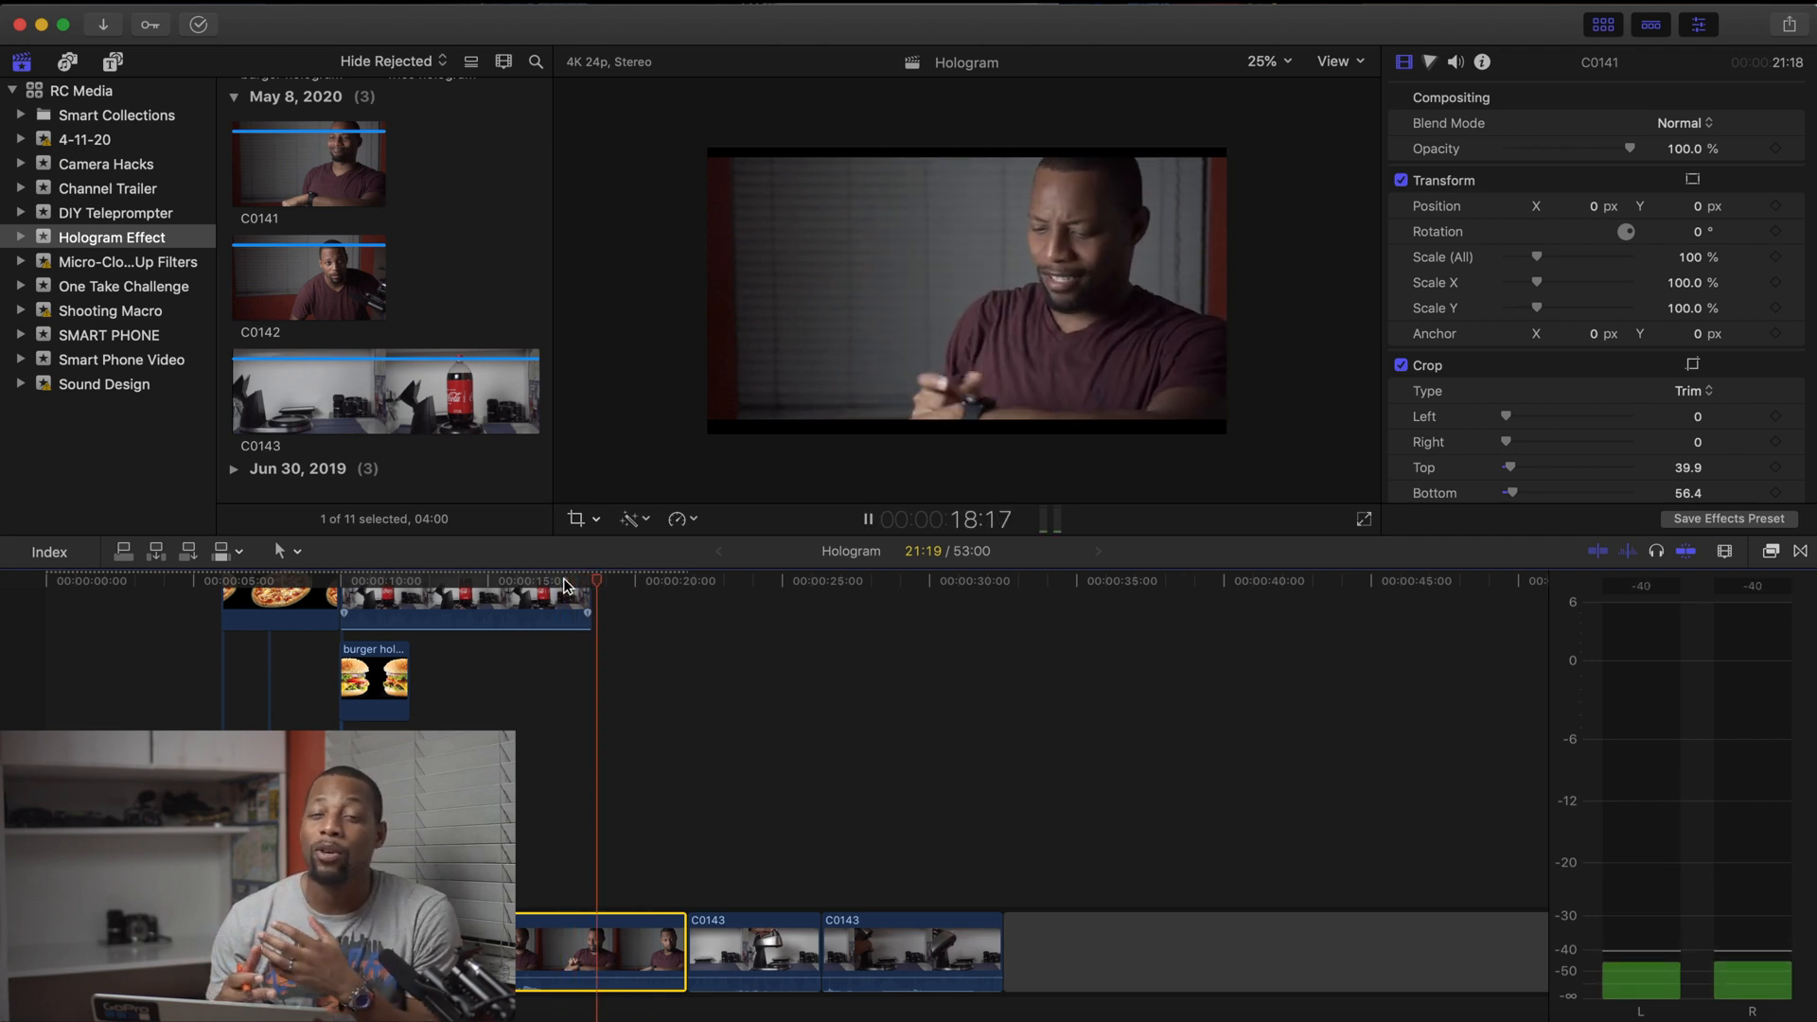